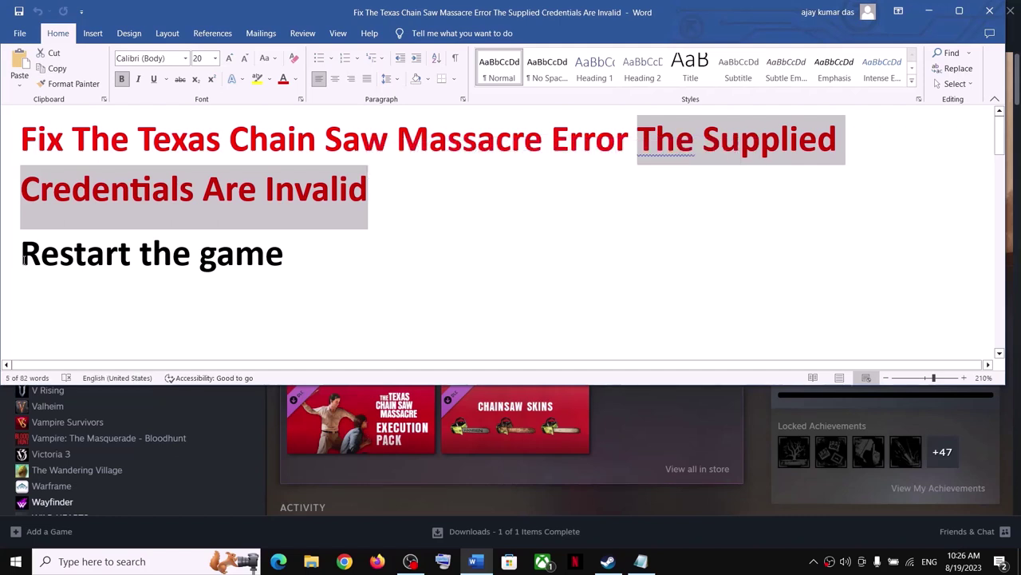
Highlight the "Restart the game" and "Restart Steam/Xbox App" fixes in the Word troubleshooting notes.
{"action": "left_click_drag", "start_coordinate": [23, 256], "coordinate": [249, 255]}
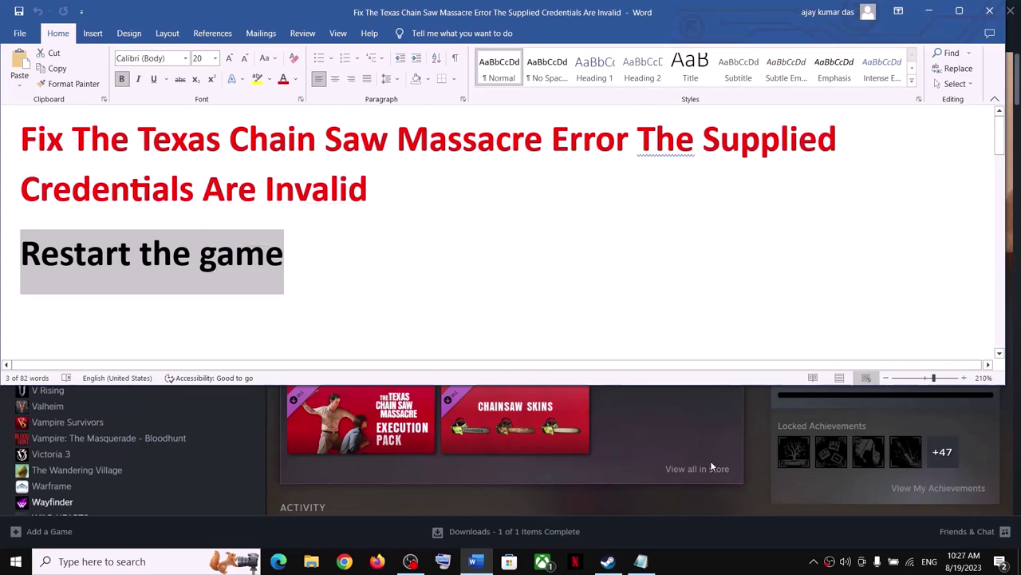
{"action": "left_click", "coordinate": [750, 425]}
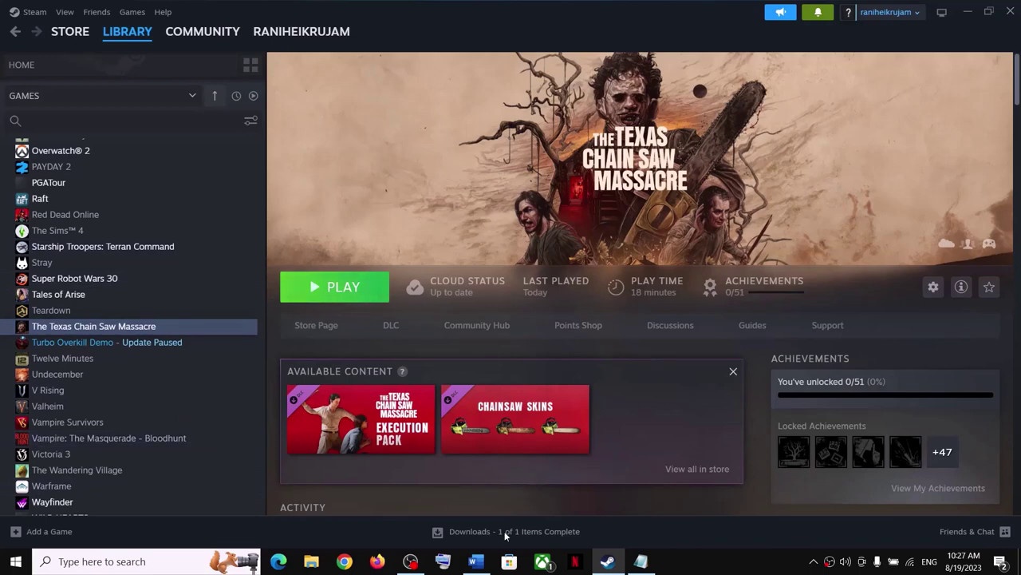
{"action": "left_click", "coordinate": [476, 563]}
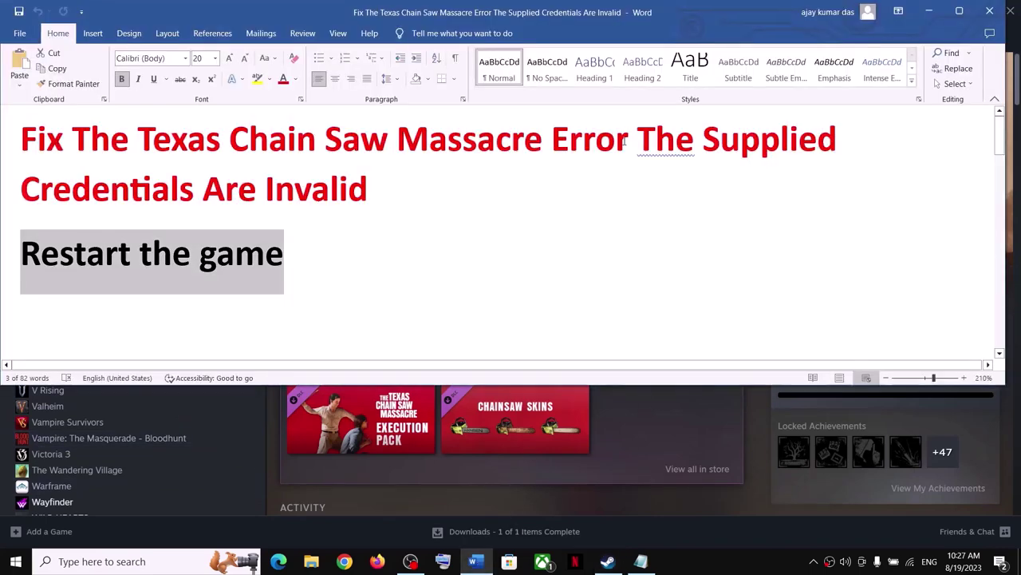
{"action": "left_click_drag", "start_coordinate": [644, 141], "coordinate": [700, 171]}
{"action": "scroll", "coordinate": [142, 275], "scroll_direction": "down", "scroll_amount": 2}
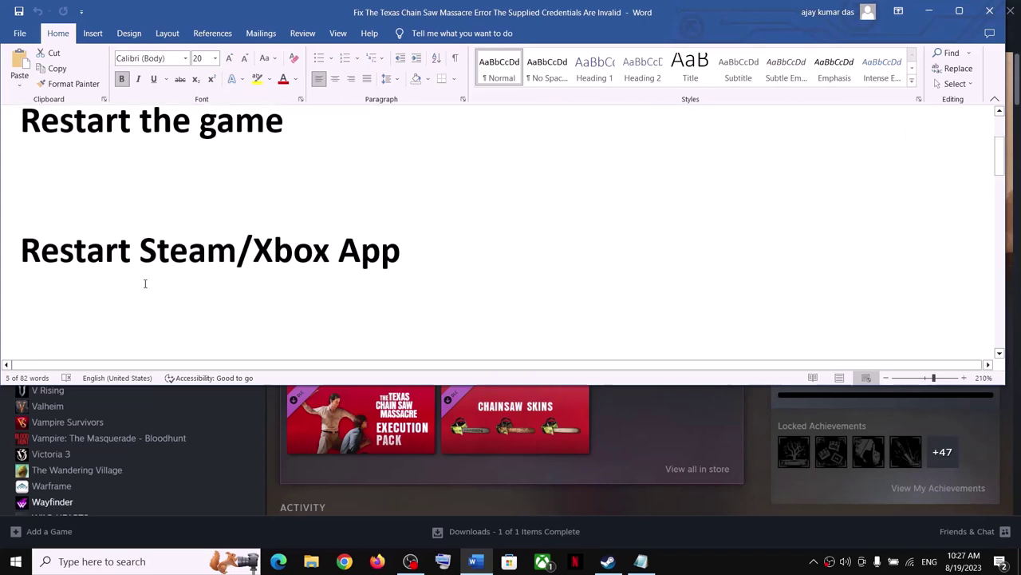
{"action": "left_click_drag", "start_coordinate": [106, 250], "coordinate": [427, 254]}
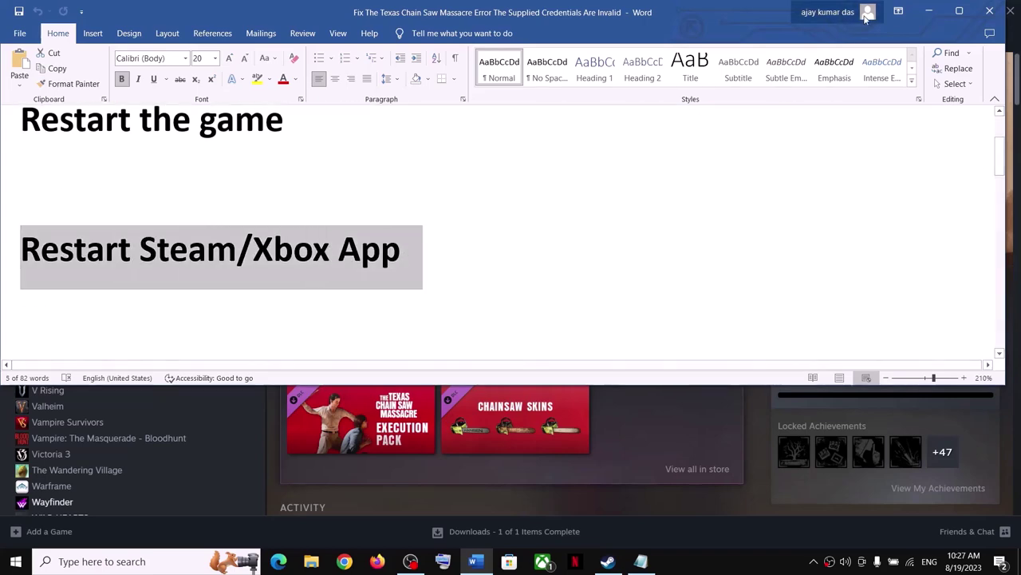
Switch to Steam and view the client's Exit option, leaving Steam running.
{"action": "left_click", "coordinate": [929, 11]}
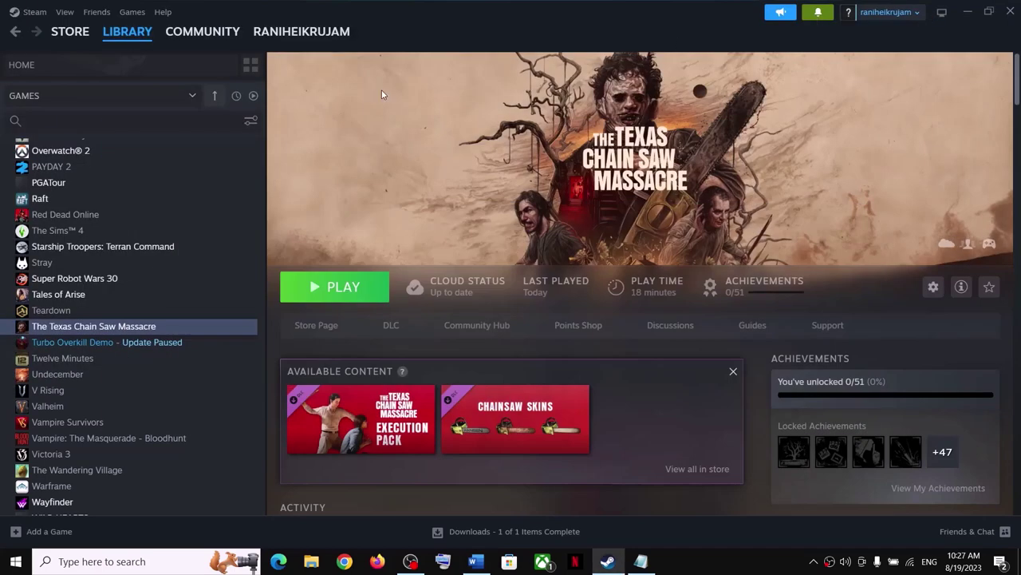
{"action": "left_click", "coordinate": [34, 12]}
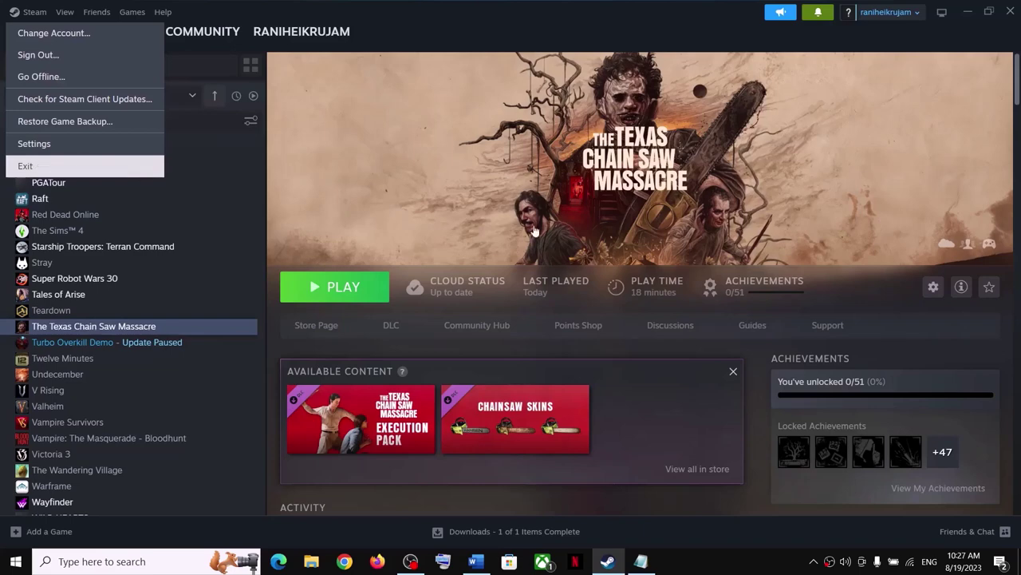
{"action": "left_click", "coordinate": [702, 162]}
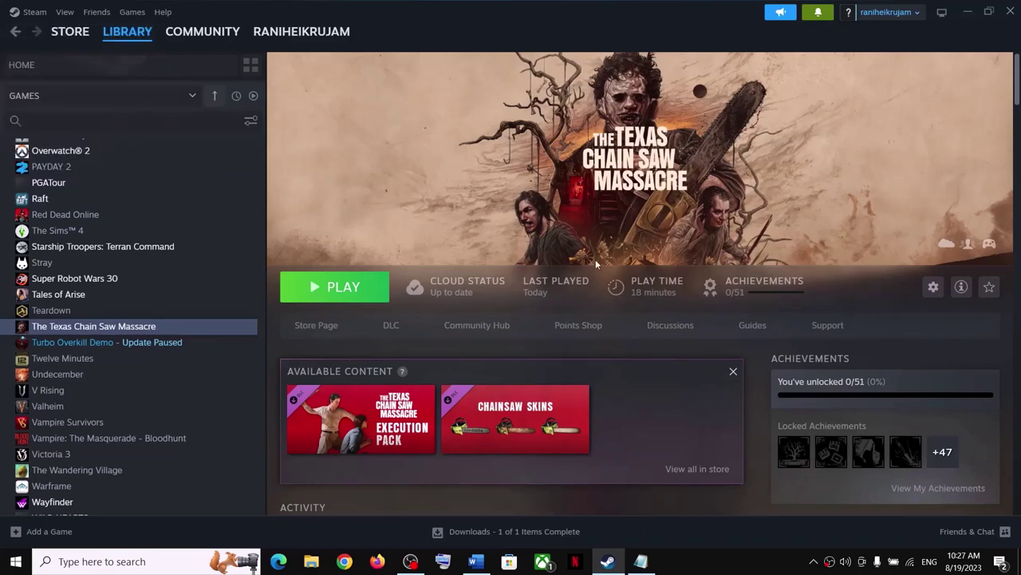
Quit the Xbox app running in the background.
{"action": "left_click", "coordinate": [813, 561]}
{"action": "right_click", "coordinate": [814, 535]}
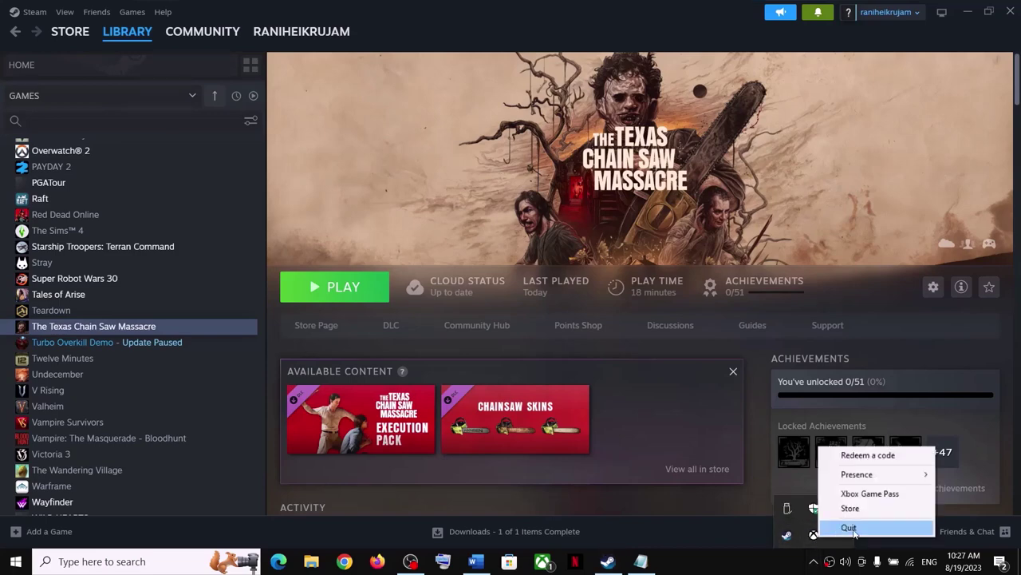
{"action": "left_click", "coordinate": [849, 527]}
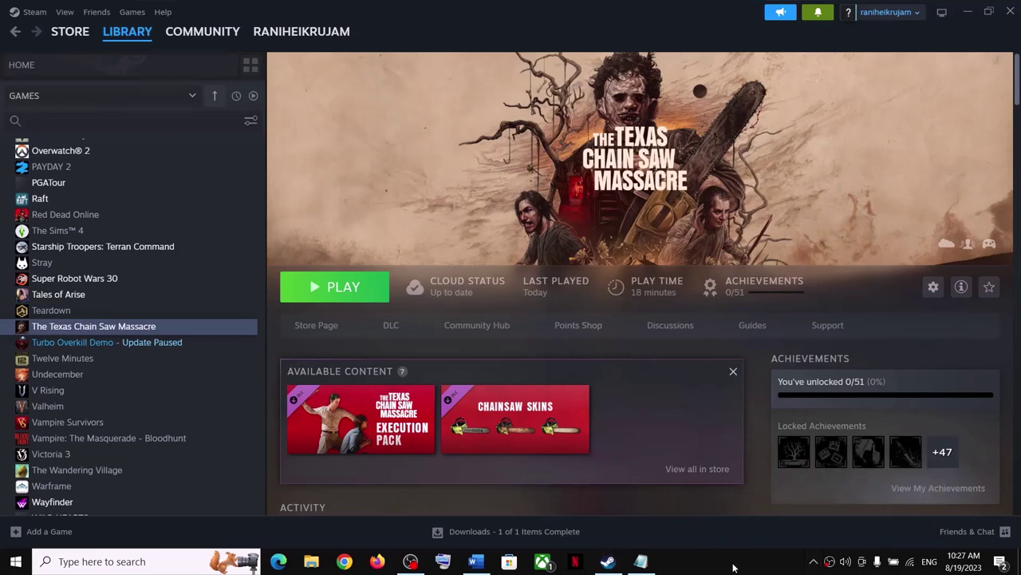
Return to the Word notes and highlight the "Restart PC" fix.
{"action": "left_click", "coordinate": [489, 568]}
{"action": "scroll", "coordinate": [285, 282], "scroll_direction": "down", "scroll_amount": 3}
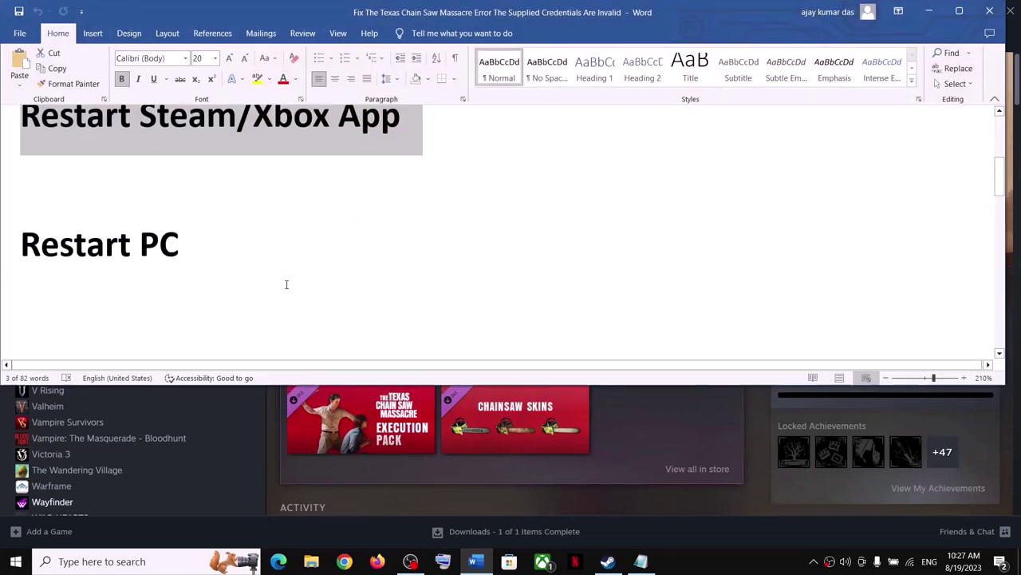
{"action": "triple_click", "coordinate": [48, 238]}
View the Restart option among the Windows power options, leaving the PC running.
{"action": "left_click", "coordinate": [929, 11]}
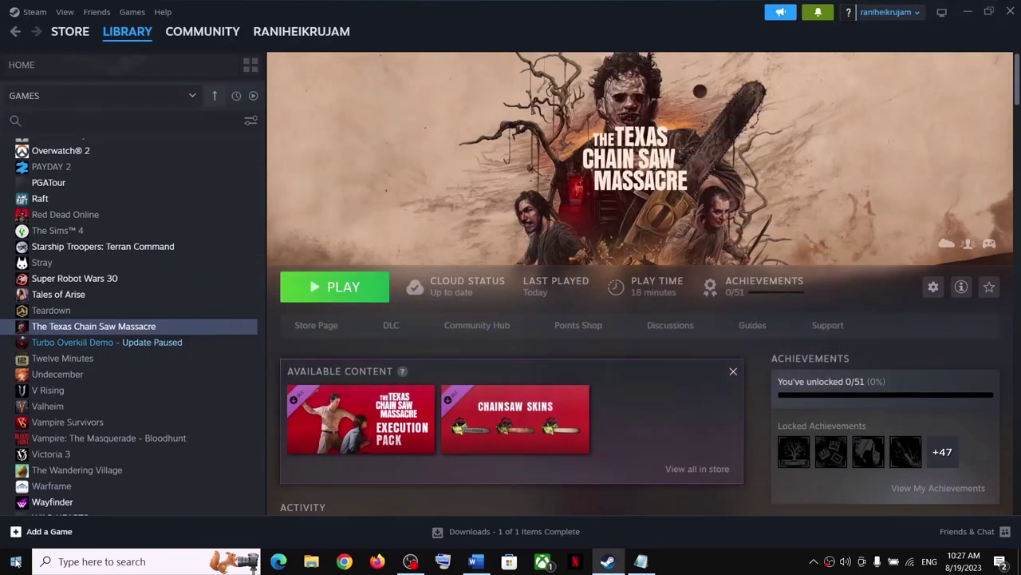
{"action": "left_click", "coordinate": [15, 561]}
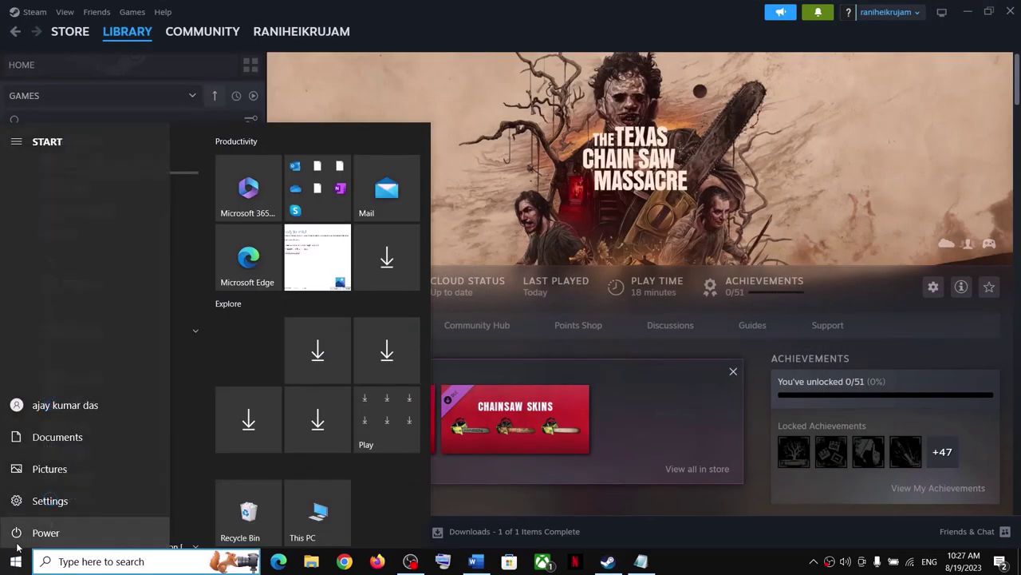
{"action": "left_click", "coordinate": [45, 535]}
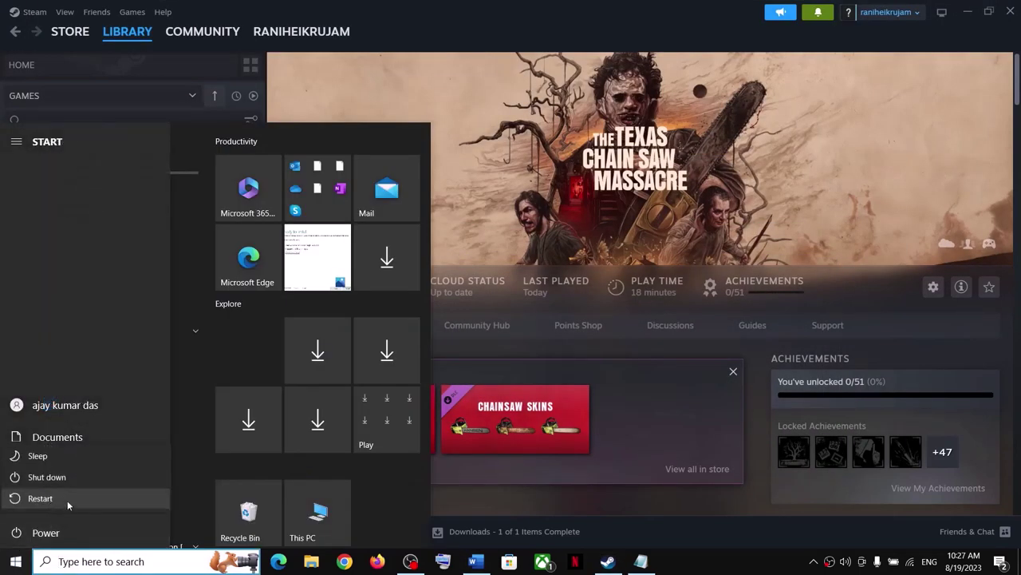
{"action": "left_click", "coordinate": [870, 295]}
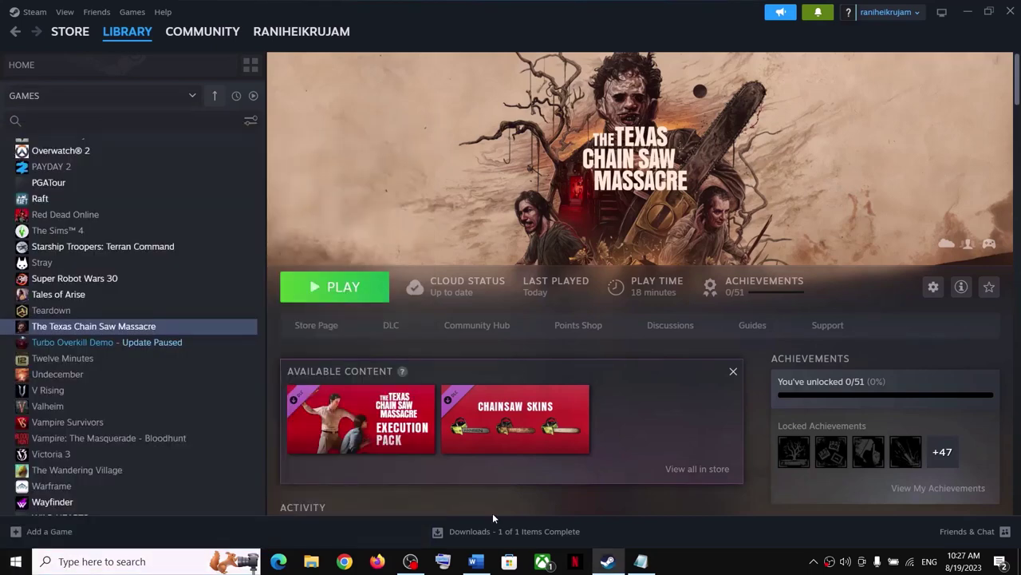
Return to the Word notes and highlight the "Verify the game files" fix.
{"action": "left_click", "coordinate": [475, 561]}
{"action": "scroll", "coordinate": [236, 300], "scroll_direction": "down", "scroll_amount": 3}
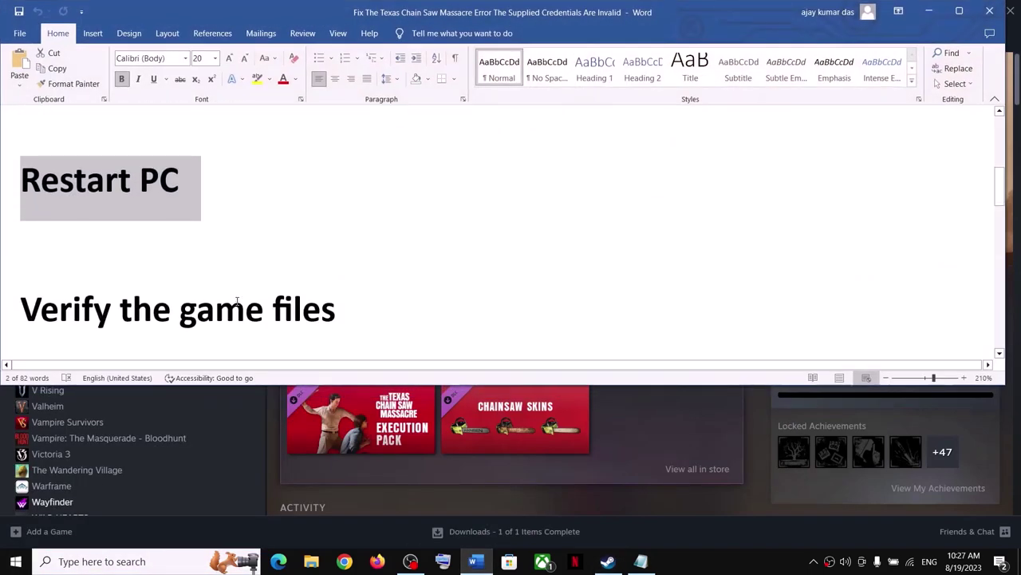
{"action": "triple_click", "coordinate": [62, 242]}
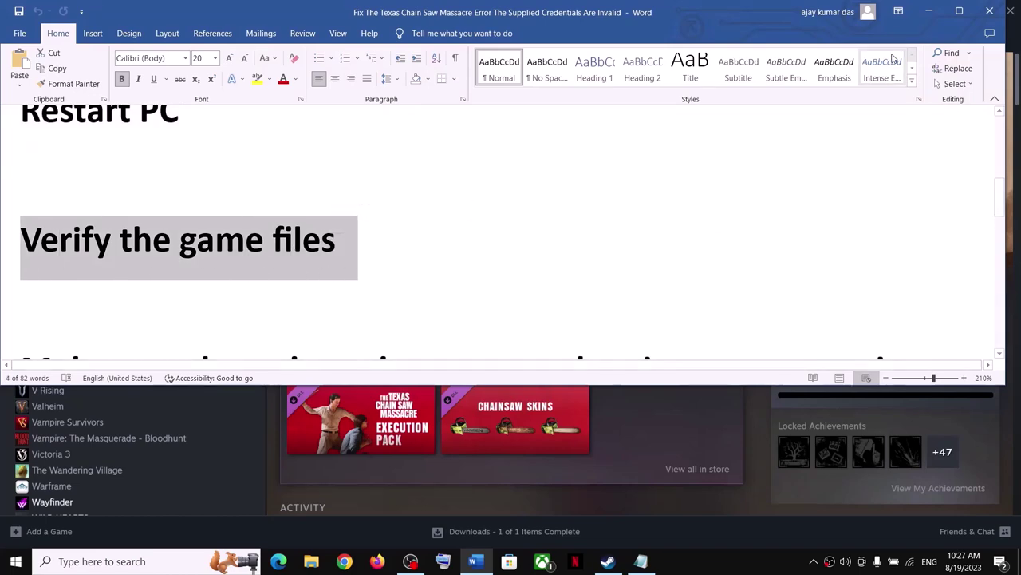
View the file integrity verification option in the Steam installed files properties of The Texas Chain Saw Massacre, and close the properties.
{"action": "left_click", "coordinate": [928, 12]}
{"action": "right_click", "coordinate": [132, 333]}
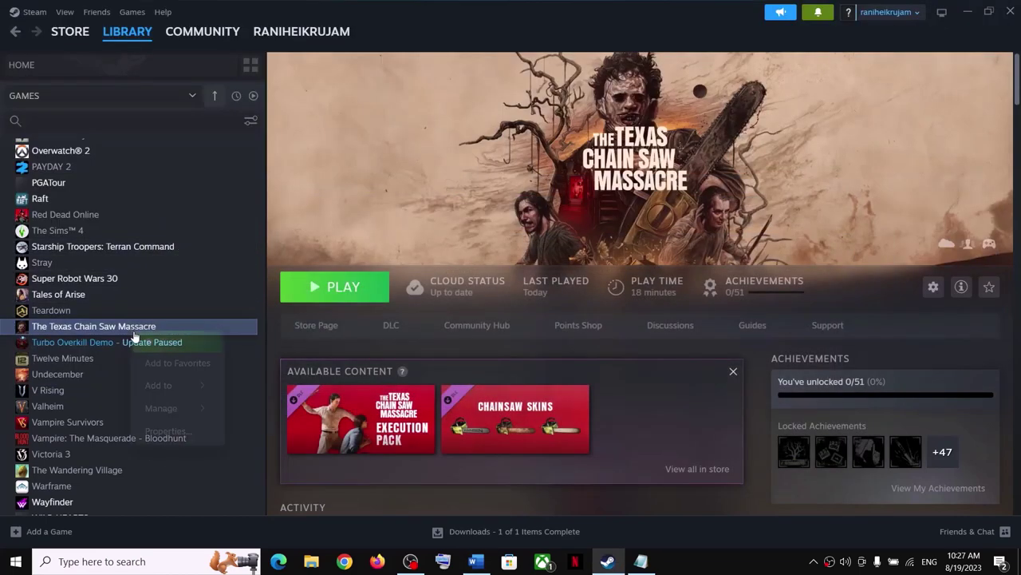
{"action": "left_click", "coordinate": [164, 429]}
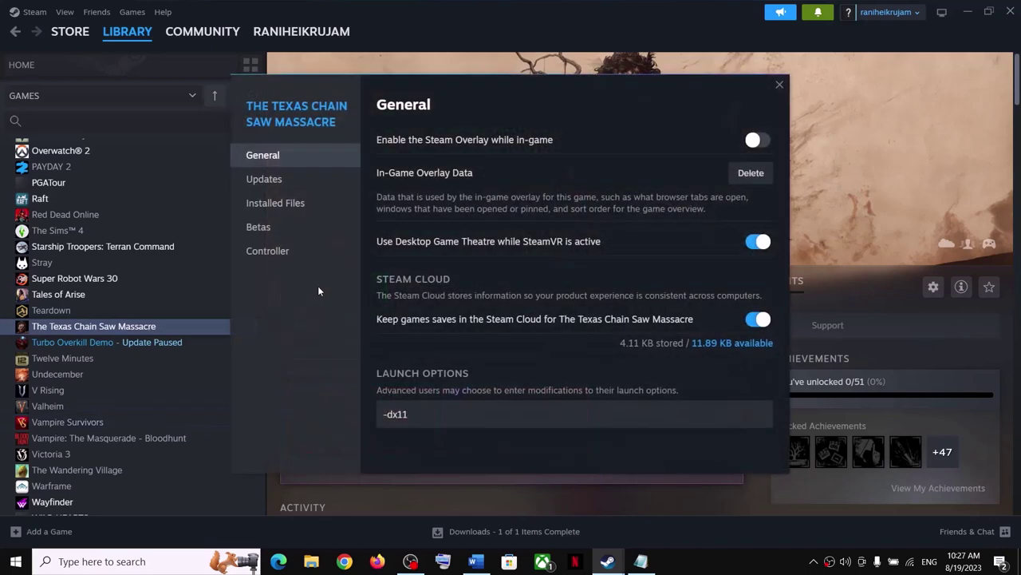
{"action": "left_click", "coordinate": [275, 202]}
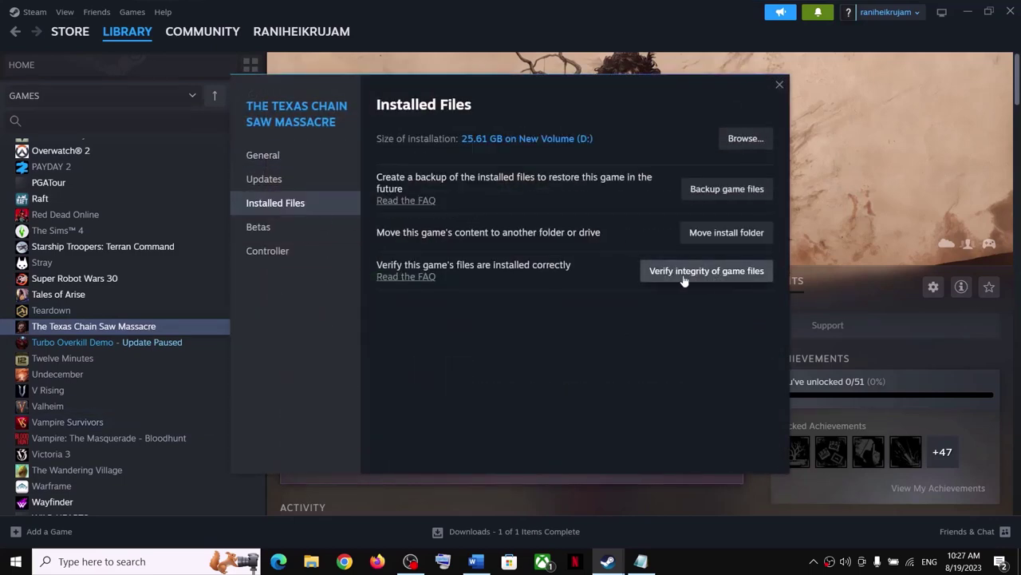
{"action": "left_click", "coordinate": [779, 86]}
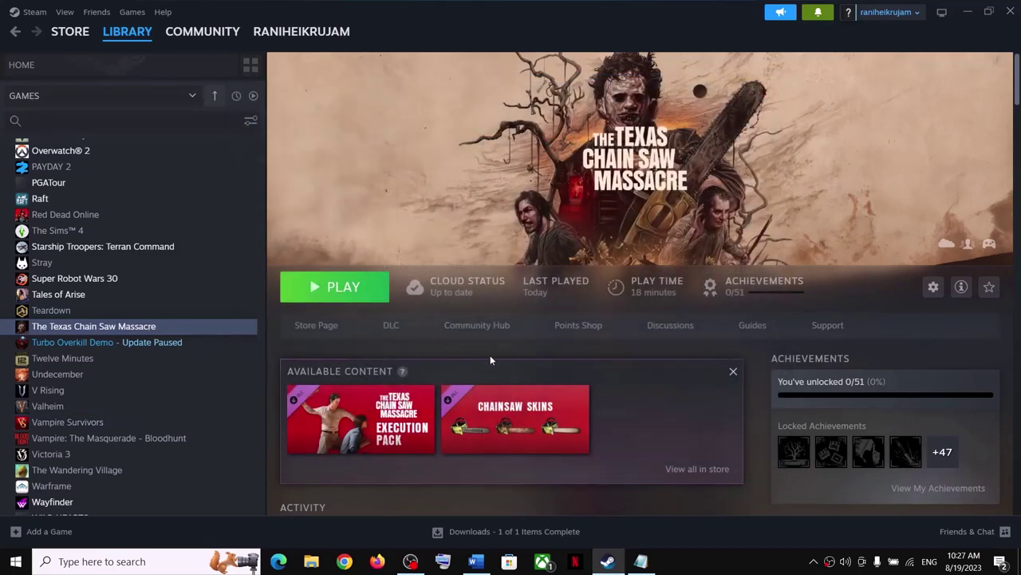
Return to the Word notes and highlight the fix about correct date, time, time zone and region in Windows settings.
{"action": "left_click", "coordinate": [475, 561]}
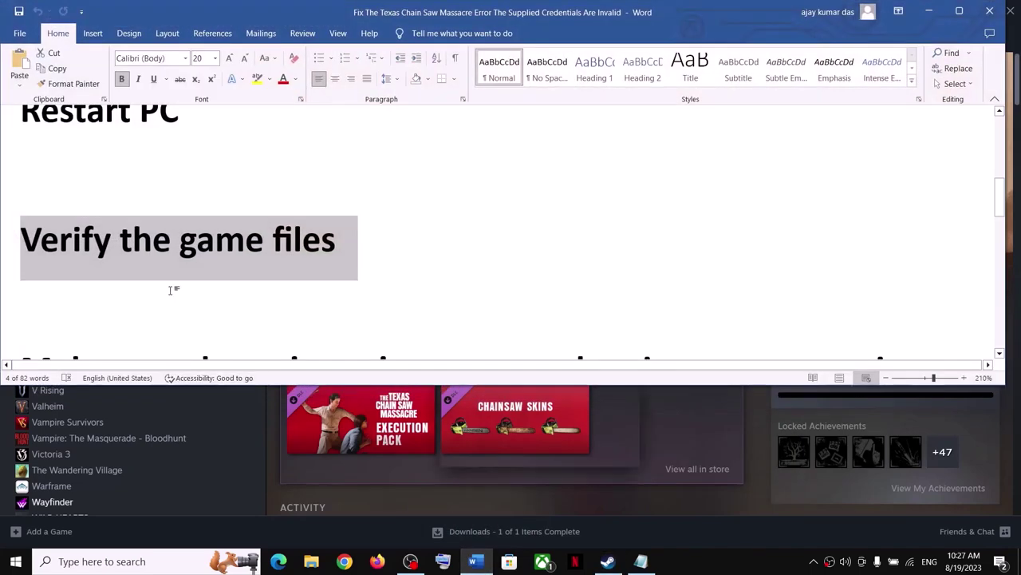
{"action": "scroll", "coordinate": [170, 290], "scroll_direction": "down", "scroll_amount": 4}
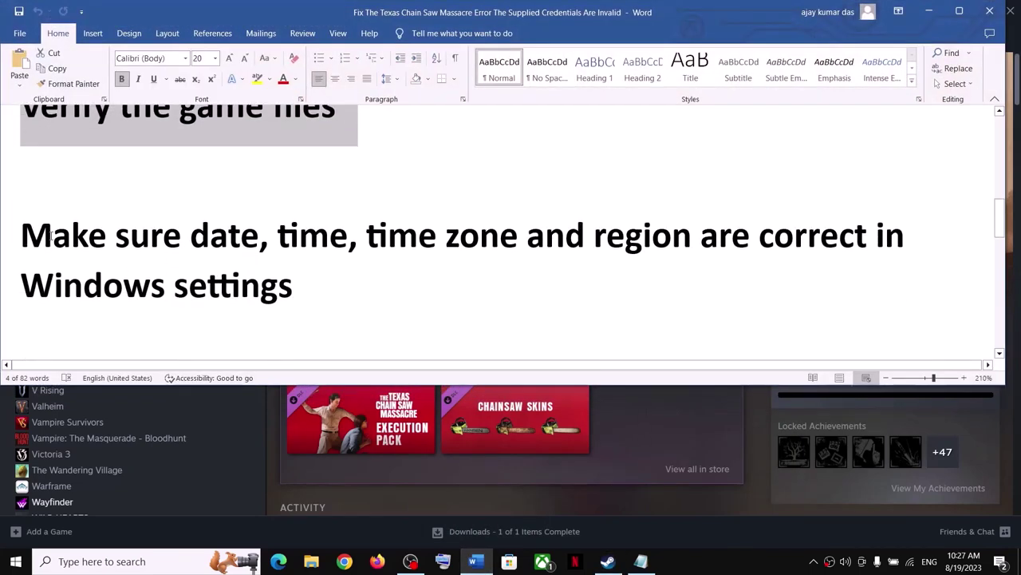
{"action": "left_click_drag", "start_coordinate": [50, 236], "coordinate": [313, 289]}
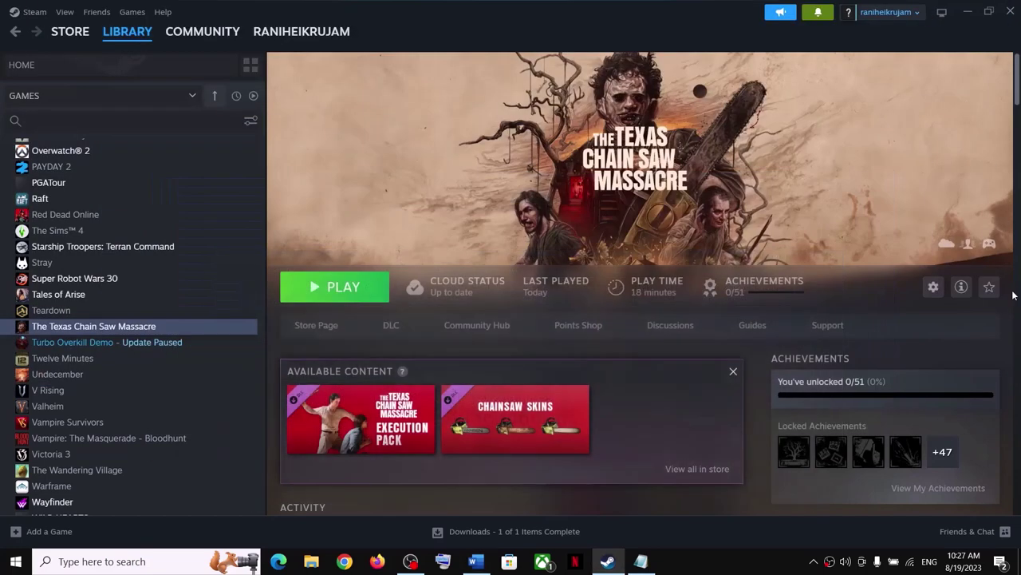
Open the Windows date and time settings and synchronize the clock with the time server.
{"action": "left_click", "coordinate": [929, 12]}
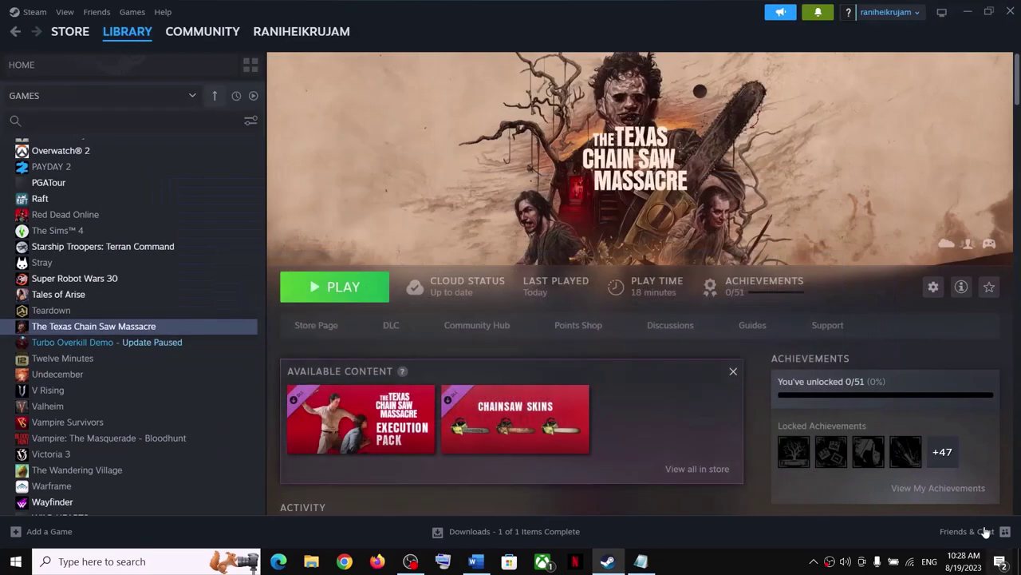
{"action": "right_click", "coordinate": [964, 568]}
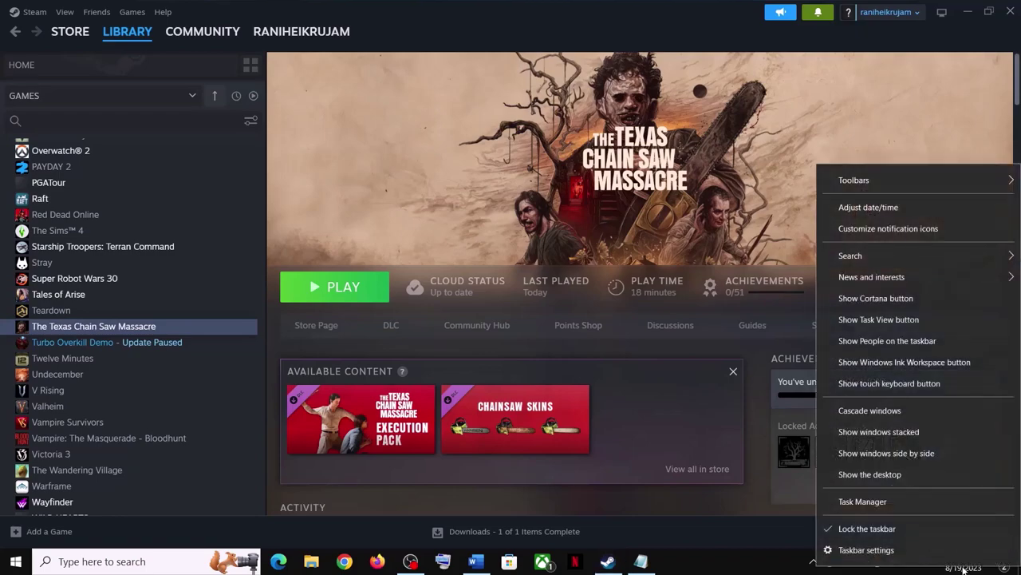
{"action": "left_click", "coordinate": [907, 206]}
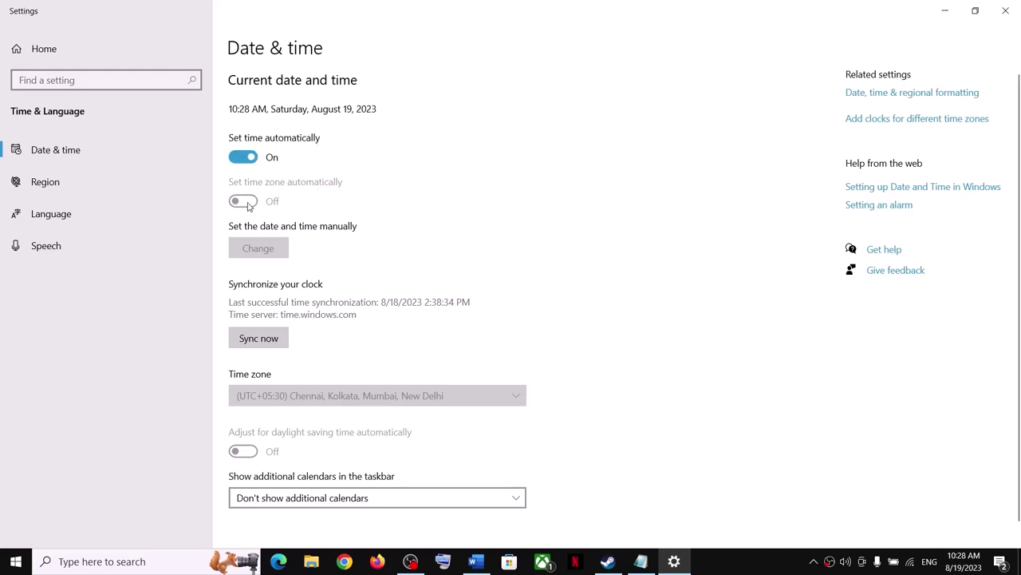
{"action": "left_click", "coordinate": [262, 334]}
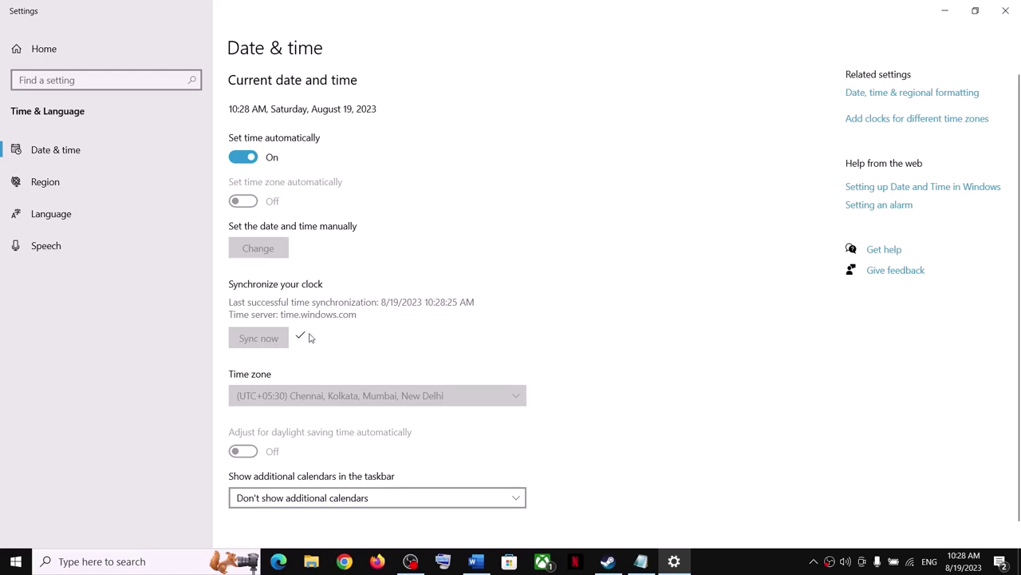
Check the country choices in the Windows region settings, choose English (United States) as regional format, and close Settings.
{"action": "left_click", "coordinate": [75, 185]}
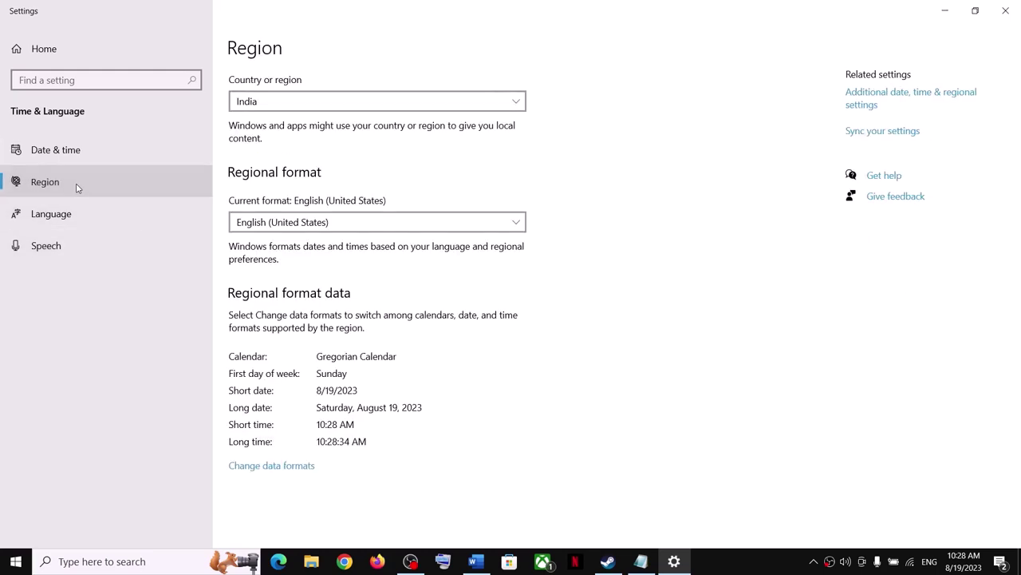
{"action": "left_click", "coordinate": [279, 102]}
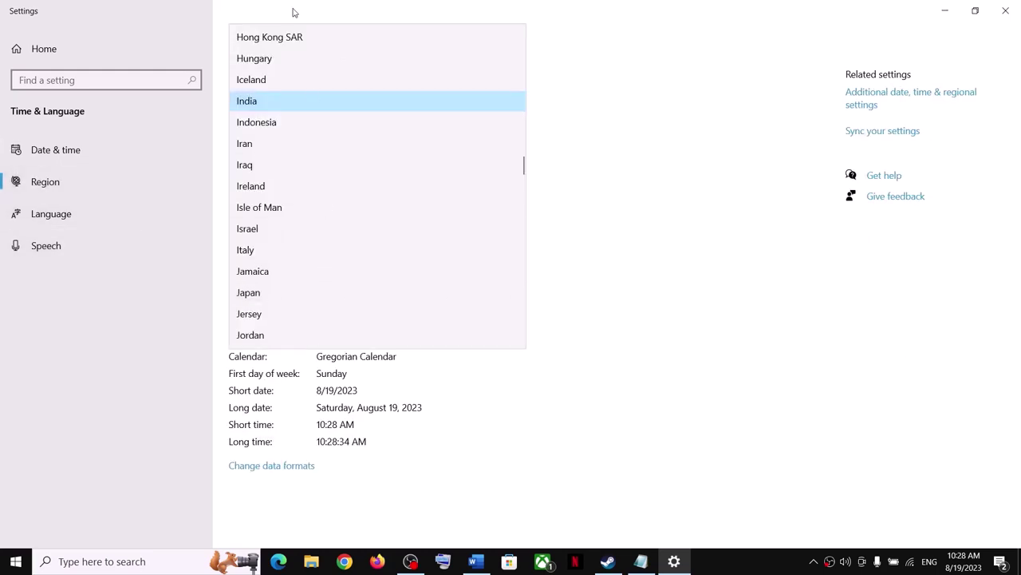
{"action": "left_click", "coordinate": [648, 132]}
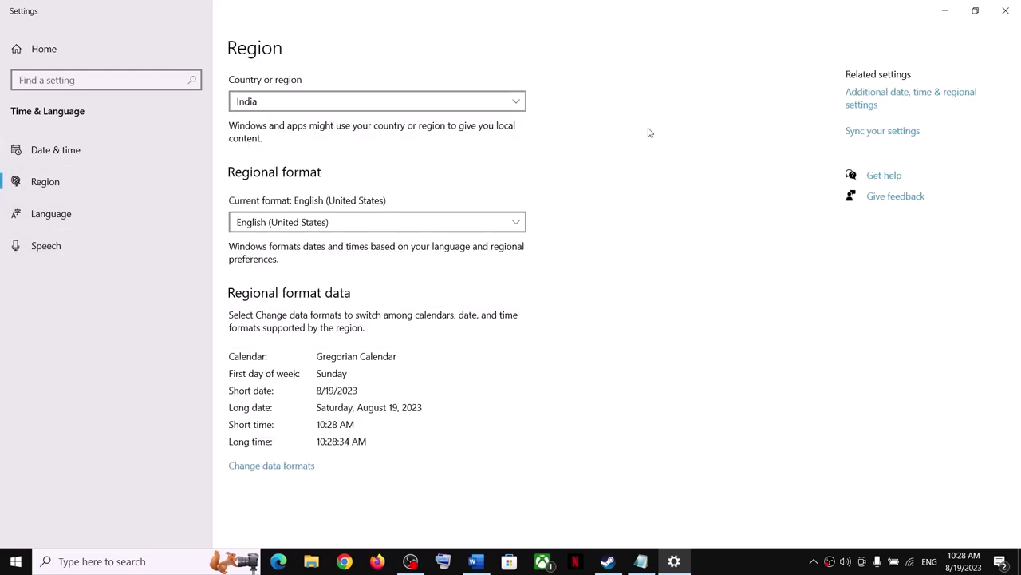
{"action": "left_click", "coordinate": [327, 225]}
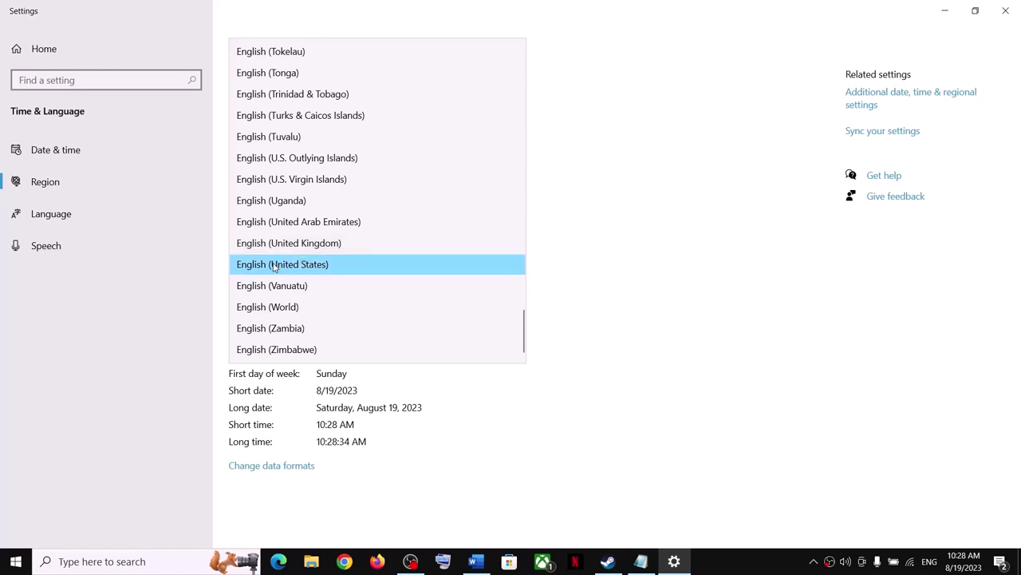
{"action": "left_click", "coordinate": [273, 264]}
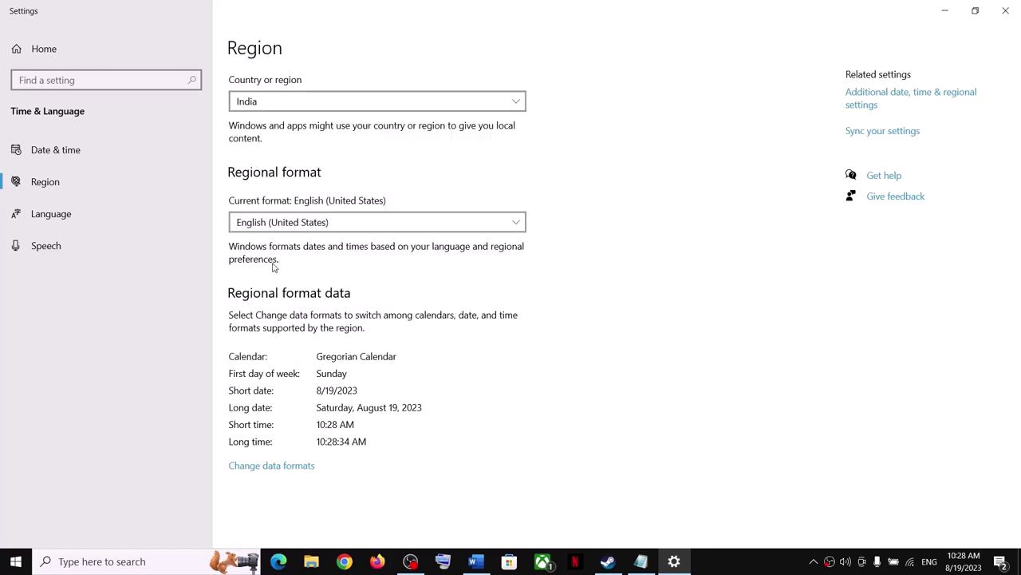
{"action": "left_click", "coordinate": [1006, 12]}
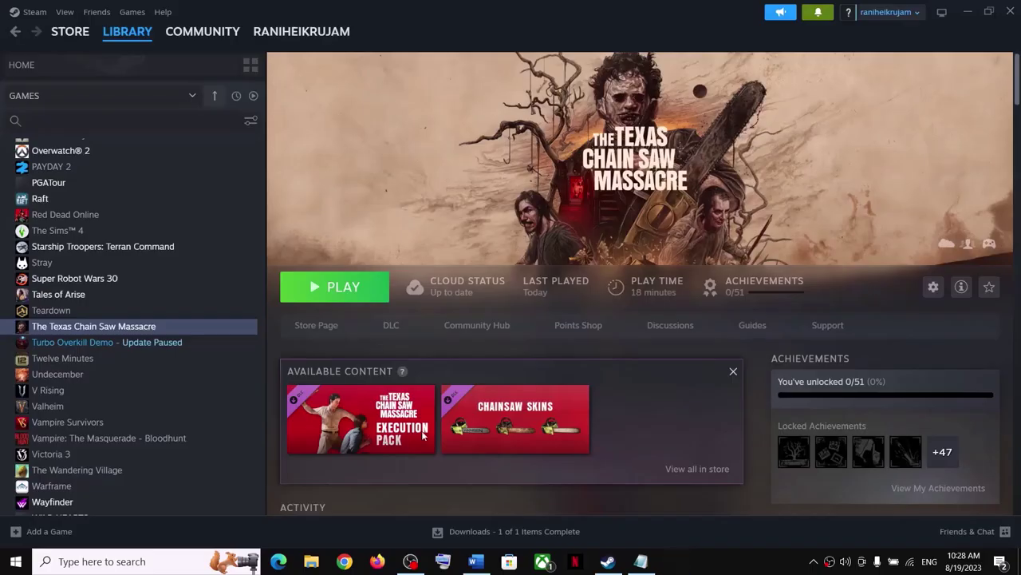
Return to the Word notes, highlight the fix about disconnecting and reconnecting to the network, and minimize the document.
{"action": "left_click", "coordinate": [476, 562]}
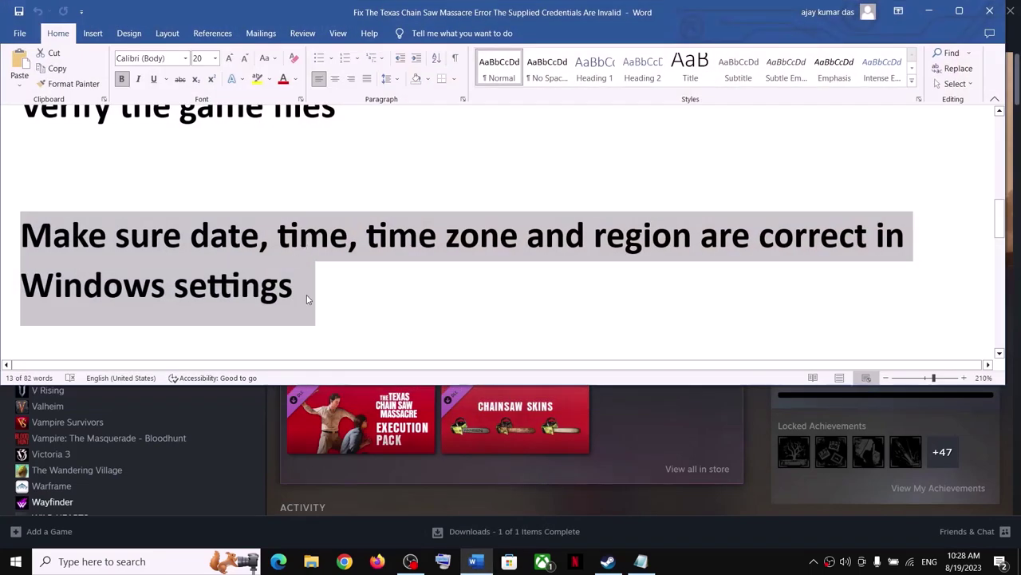
{"action": "scroll", "coordinate": [307, 299], "scroll_direction": "down", "scroll_amount": 3}
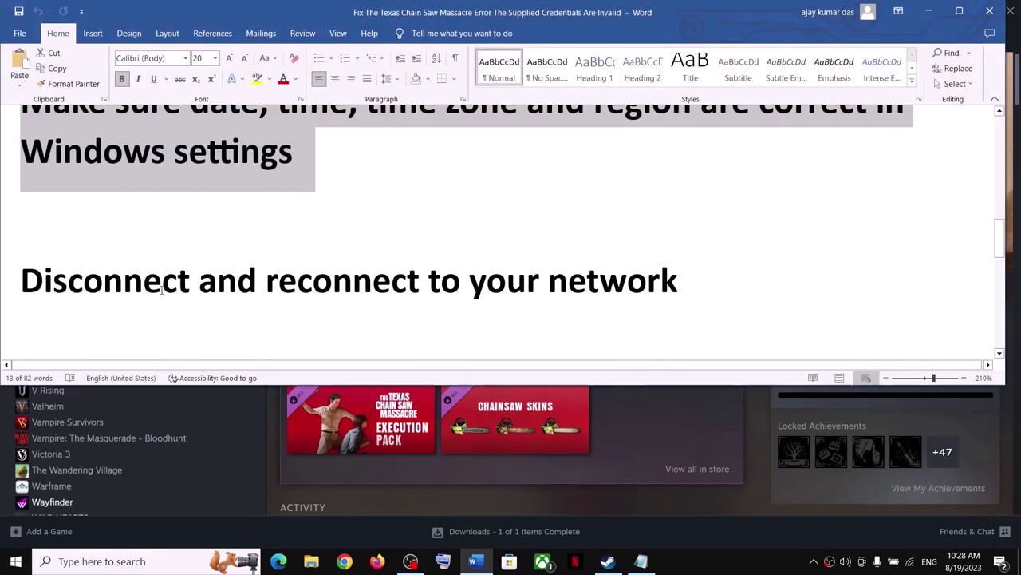
{"action": "triple_click", "coordinate": [64, 277]}
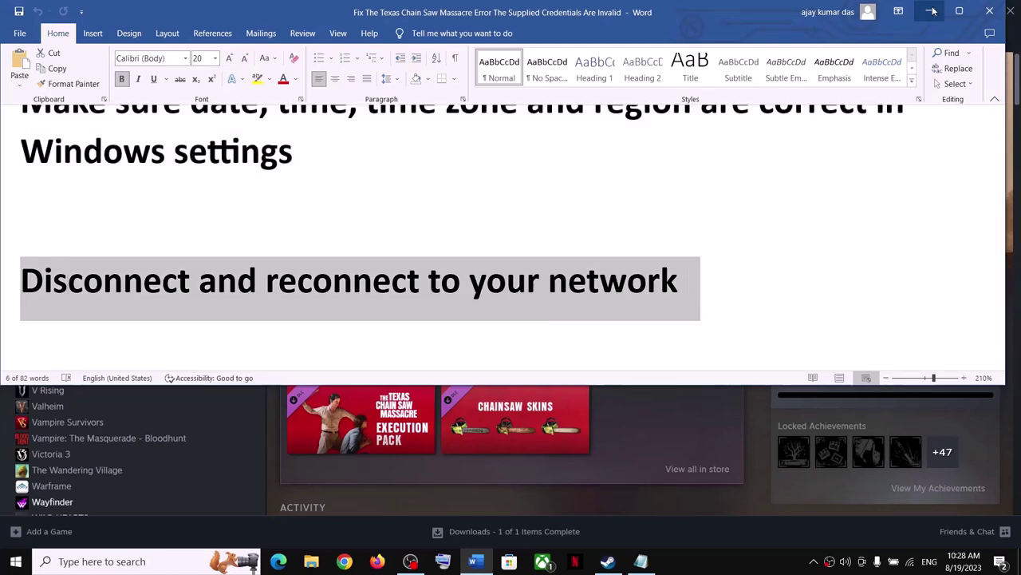
{"action": "left_click", "coordinate": [929, 11]}
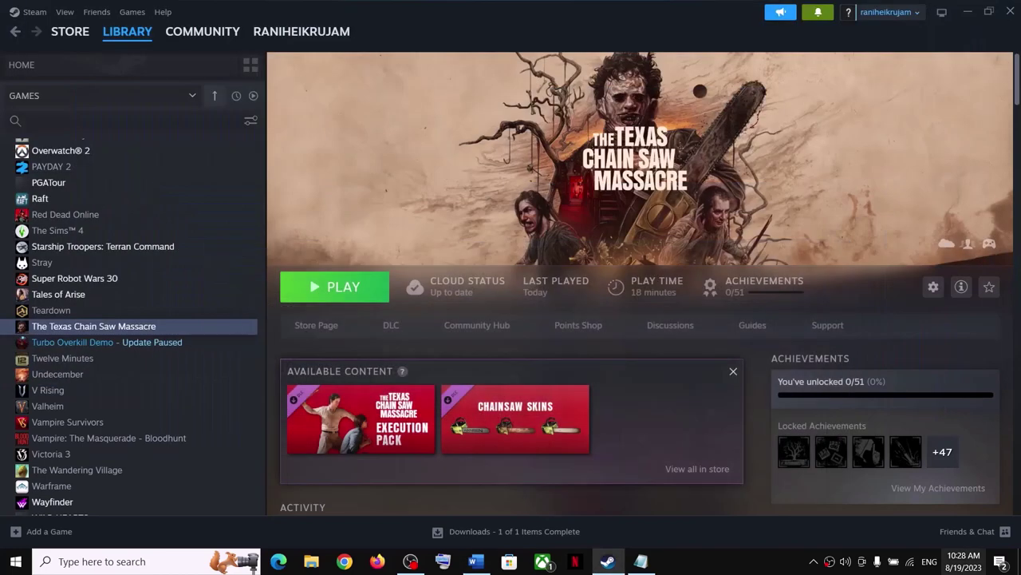
Disconnect from the current Wi-Fi network, reconnect to it, and close the network list.
{"action": "left_click", "coordinate": [910, 561]}
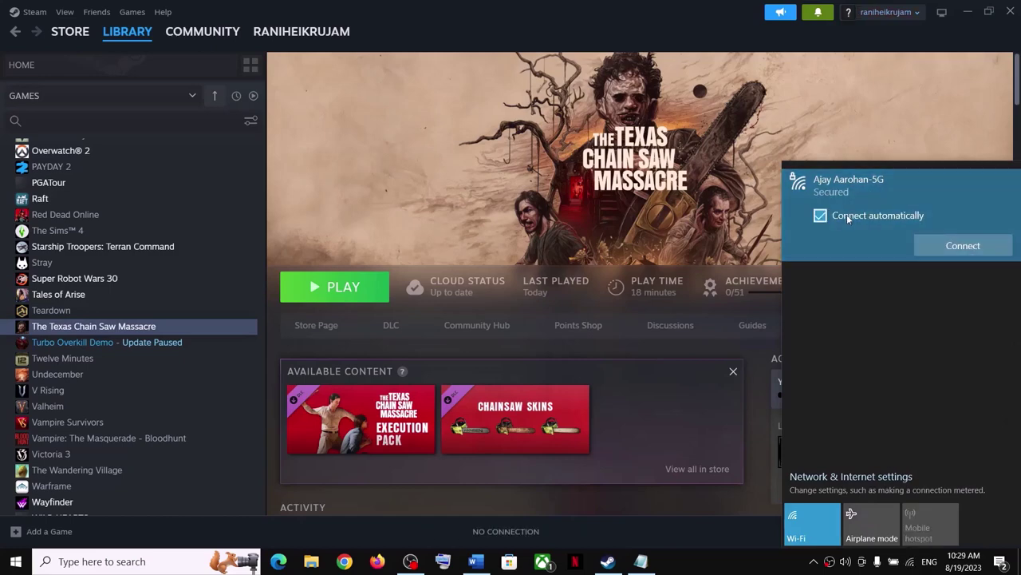
{"action": "left_click", "coordinate": [971, 253]}
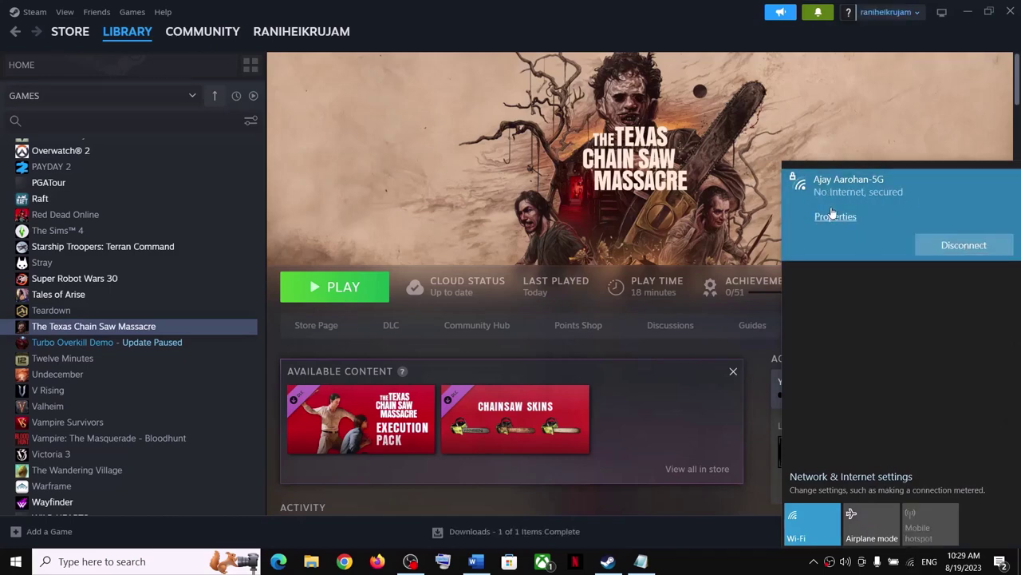
{"action": "left_click", "coordinate": [581, 379]}
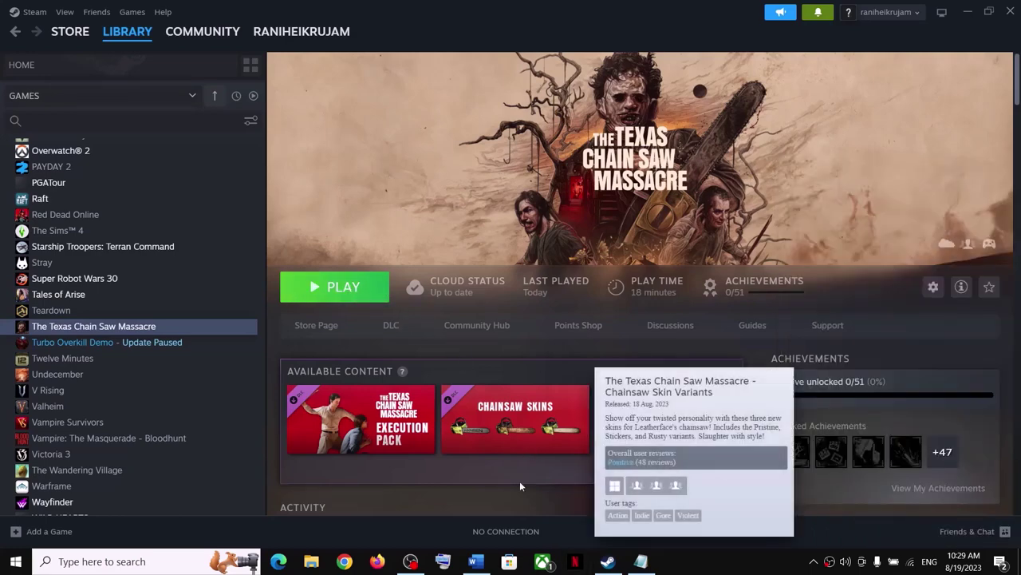
Return to the Word notes and highlight the advice to close overclocking applications such as MSI Afterburner and rivatuner.
{"action": "left_click", "coordinate": [476, 561]}
{"action": "scroll", "coordinate": [321, 303], "scroll_direction": "down", "scroll_amount": 4}
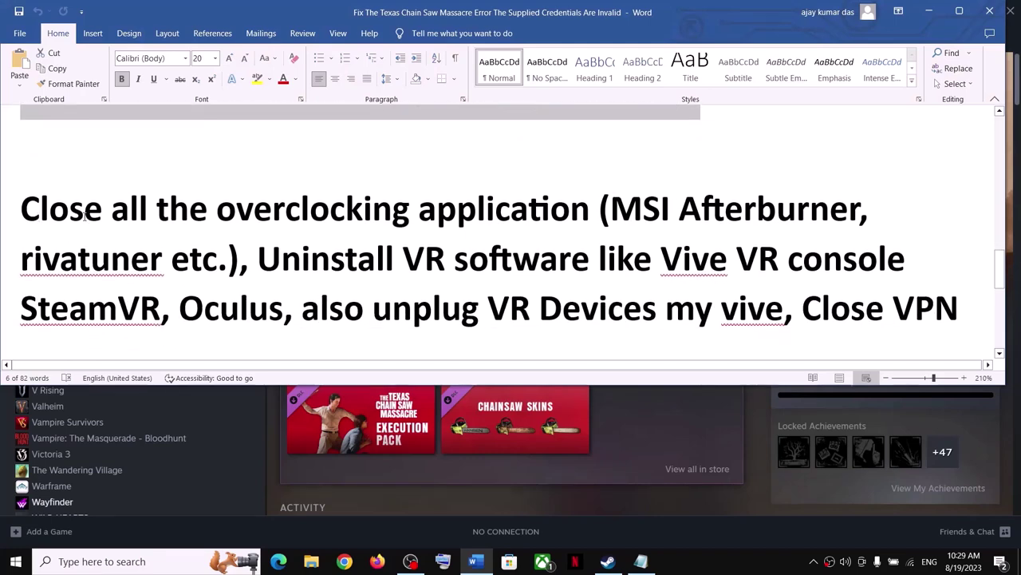
{"action": "left_click_drag", "start_coordinate": [84, 216], "coordinate": [206, 272]}
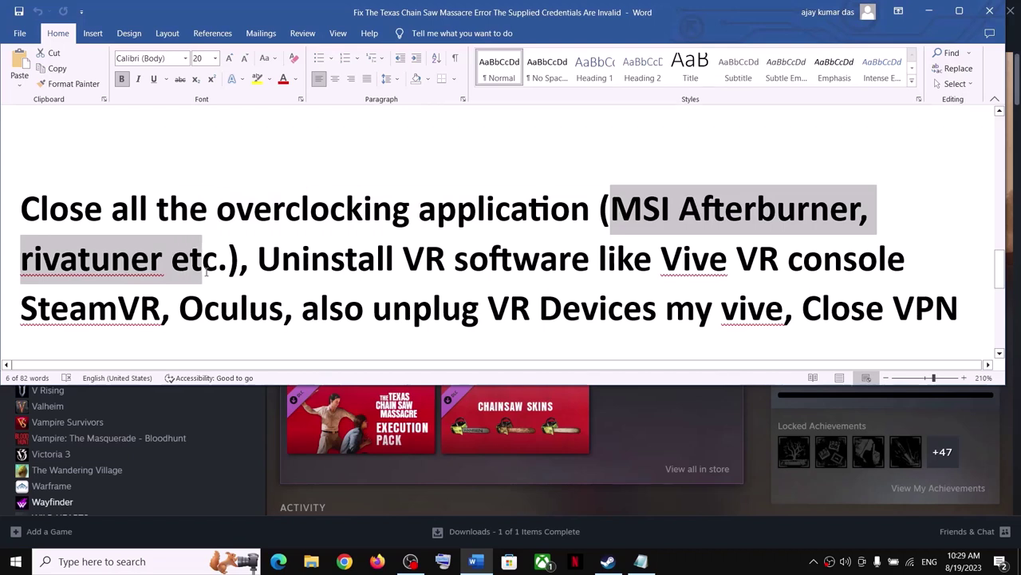
{"action": "left_click", "coordinate": [274, 256]}
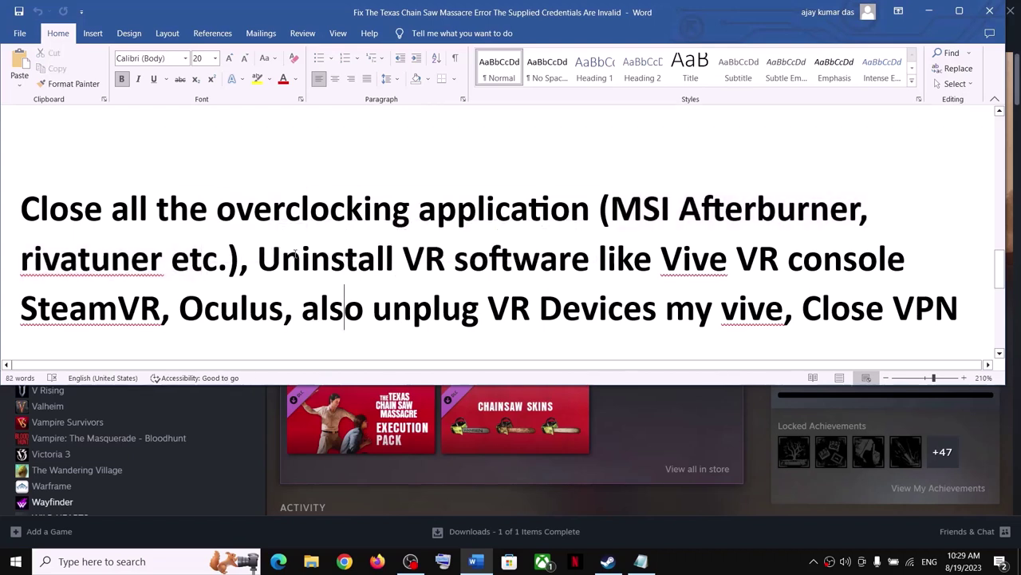
{"action": "left_click_drag", "start_coordinate": [23, 209], "coordinate": [500, 212]}
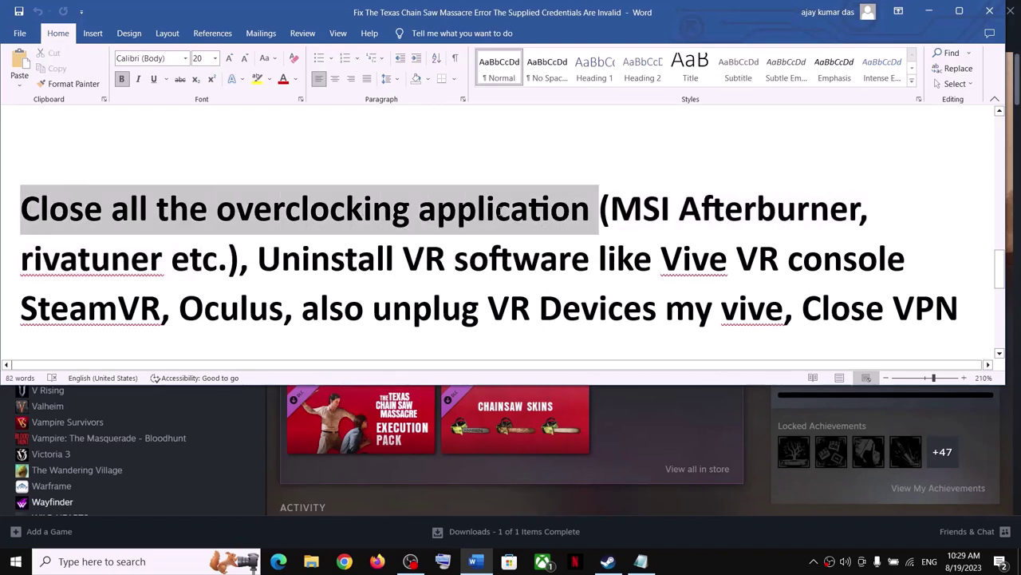
Highlight the advice in the notes to uninstall VR software like Vive VR console, SteamVR and Oculus, and unplug VR devices.
{"action": "left_click_drag", "start_coordinate": [271, 259], "coordinate": [697, 261]}
{"action": "scroll", "coordinate": [697, 261], "scroll_direction": "down", "scroll_amount": 1}
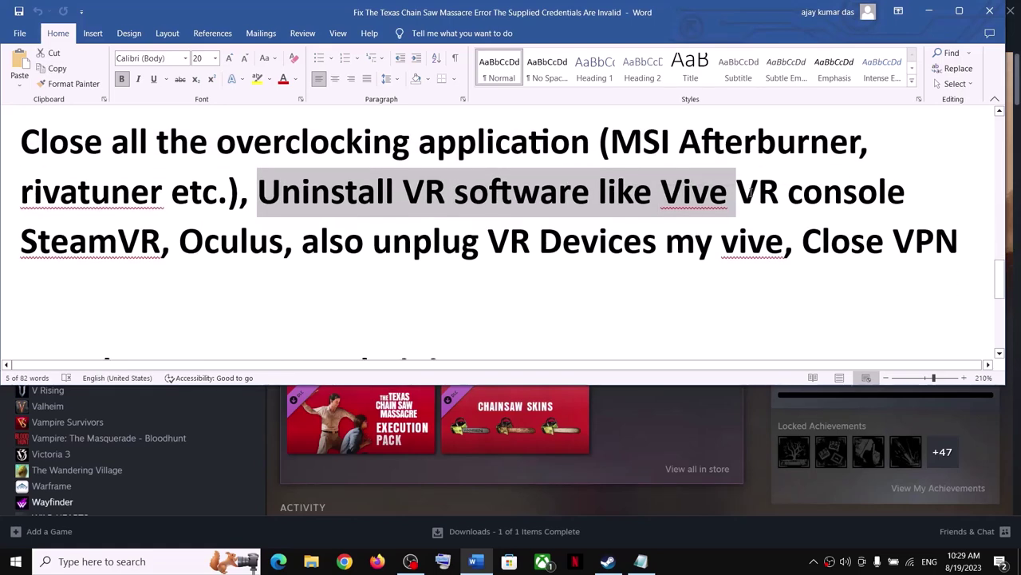
{"action": "left_click_drag", "start_coordinate": [737, 192], "coordinate": [283, 240]}
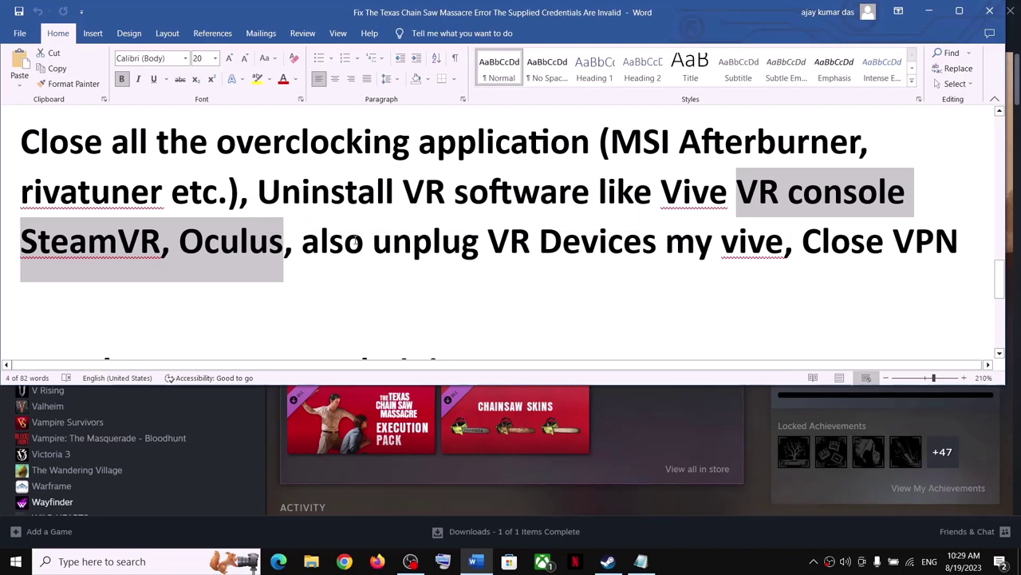
{"action": "left_click_drag", "start_coordinate": [321, 245], "coordinate": [959, 239]}
Highlight only the words "Close VPN" at the end of the overclocking and VR paragraph.
{"action": "scroll", "coordinate": [734, 269], "scroll_direction": "down", "scroll_amount": 1}
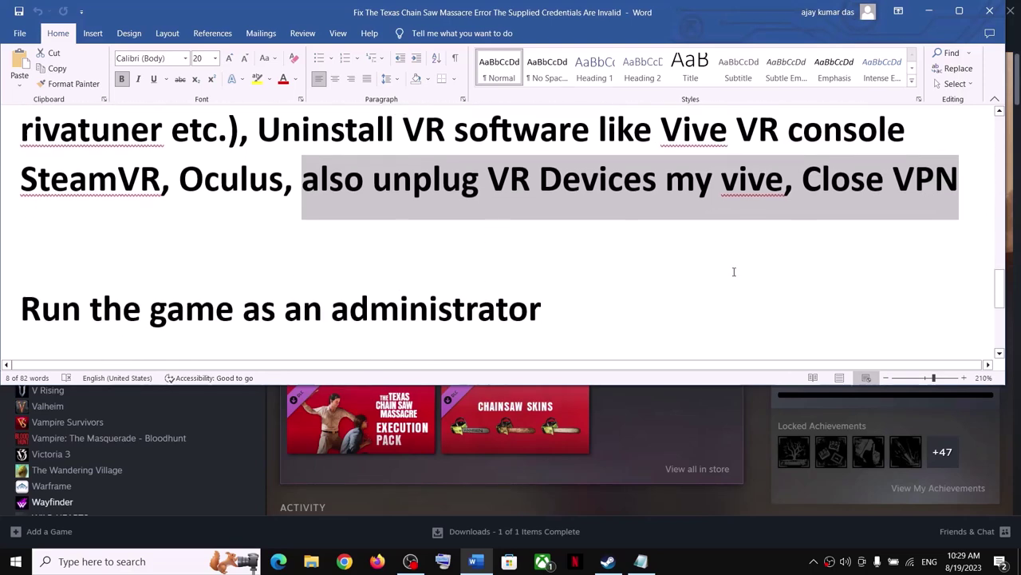
{"action": "scroll", "coordinate": [798, 269], "scroll_direction": "up", "scroll_amount": 1}
{"action": "left_click", "coordinate": [818, 243]}
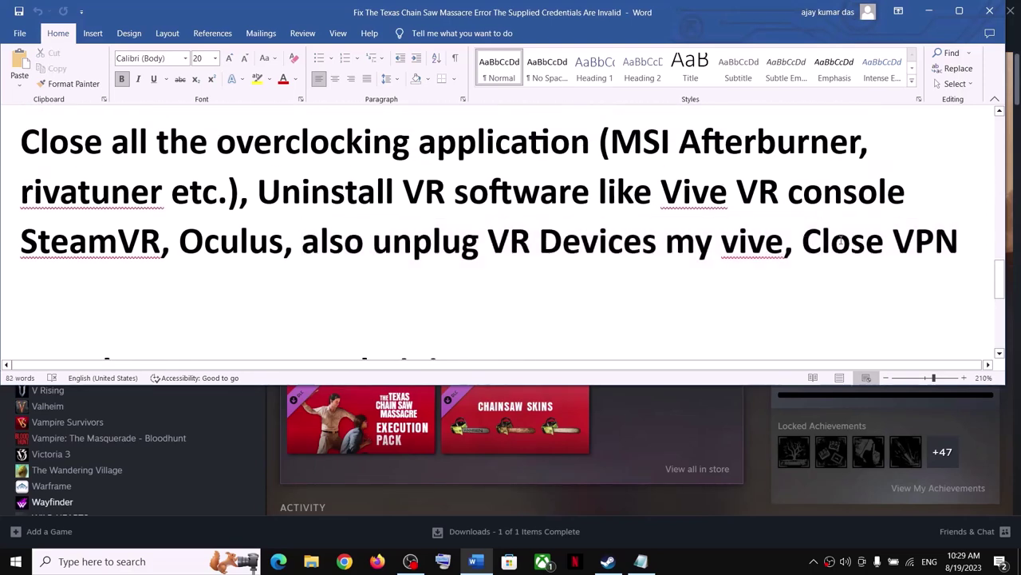
{"action": "left_click_drag", "start_coordinate": [806, 242], "coordinate": [941, 241]}
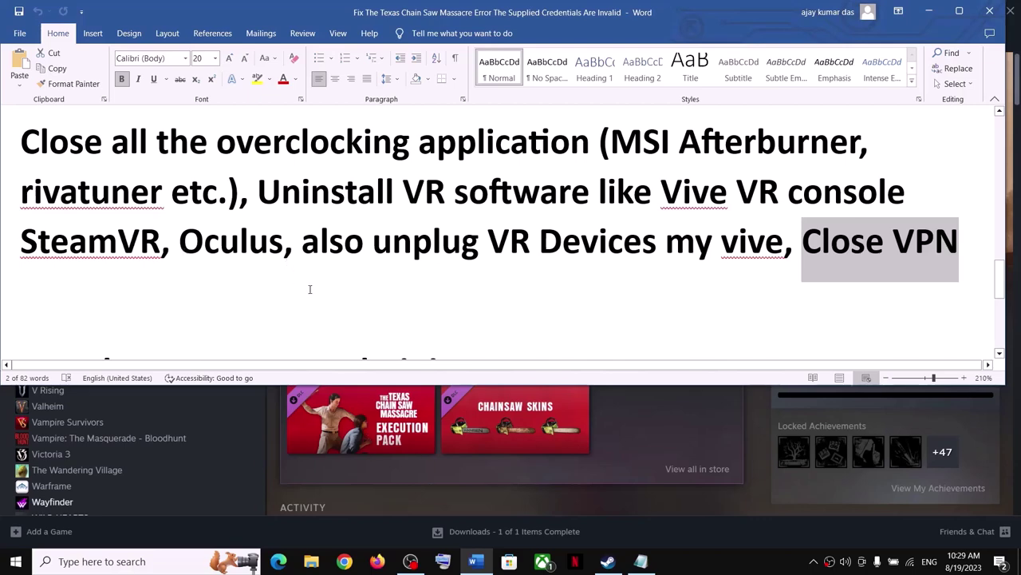
Highlight the fix "Run the game as an administrator" in the notes and minimize Word.
{"action": "scroll", "coordinate": [310, 289], "scroll_direction": "down", "scroll_amount": 2}
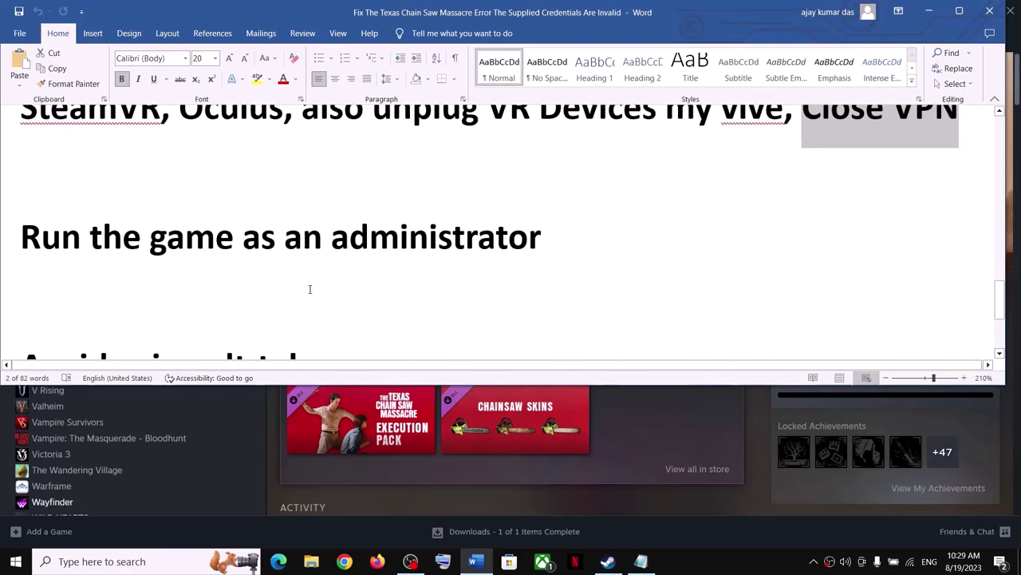
{"action": "scroll", "coordinate": [310, 290], "scroll_direction": "up", "scroll_amount": 1}
{"action": "left_click_drag", "start_coordinate": [35, 300], "coordinate": [558, 307]}
{"action": "left_click", "coordinate": [929, 12]}
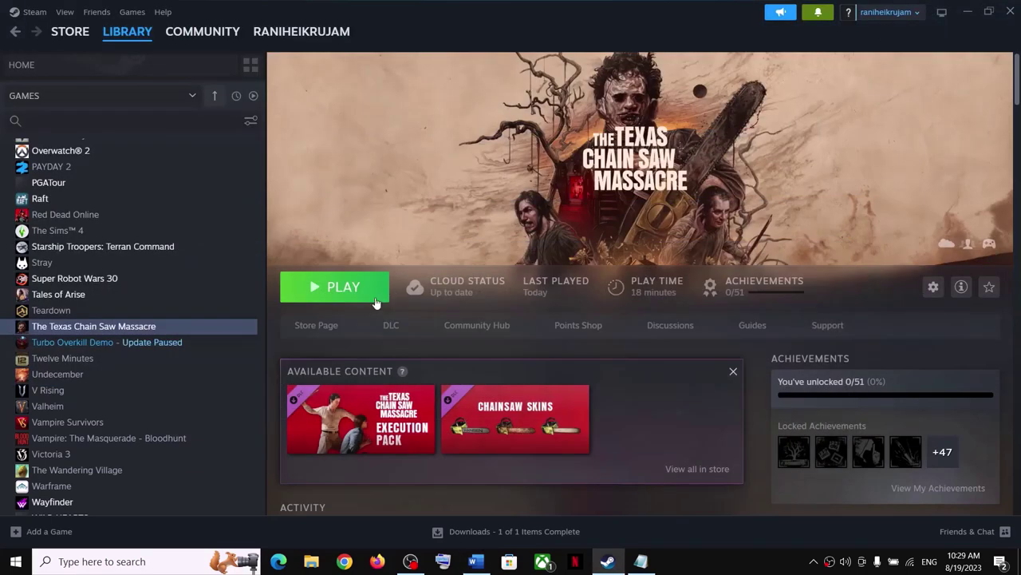
Browse the local files of The Texas Chain Saw Massacre from Steam and view the run as administrator option for BBQClient.
{"action": "right_click", "coordinate": [148, 332]}
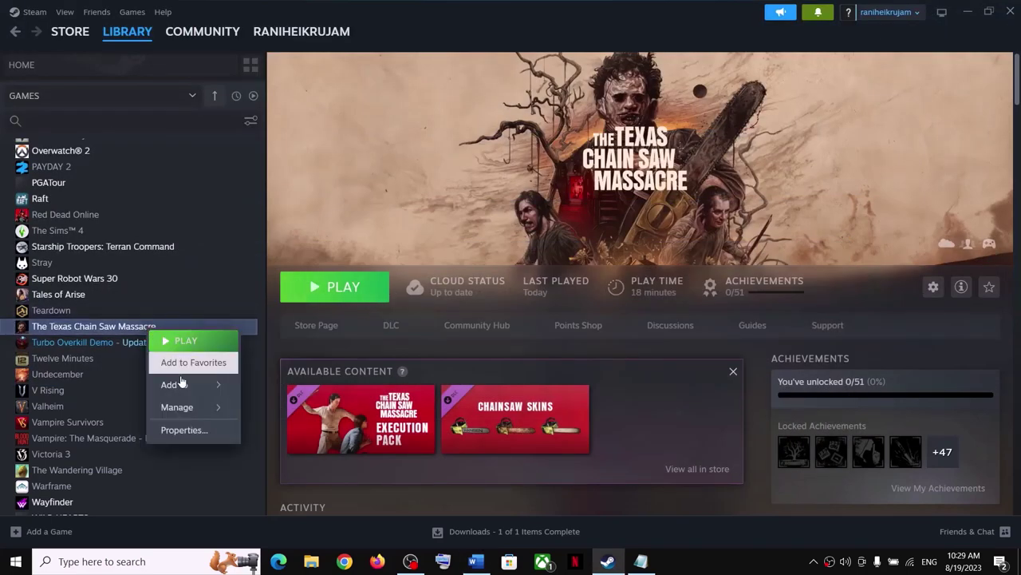
{"action": "mouse_move", "coordinate": [182, 407]}
{"action": "left_click", "coordinate": [300, 430]}
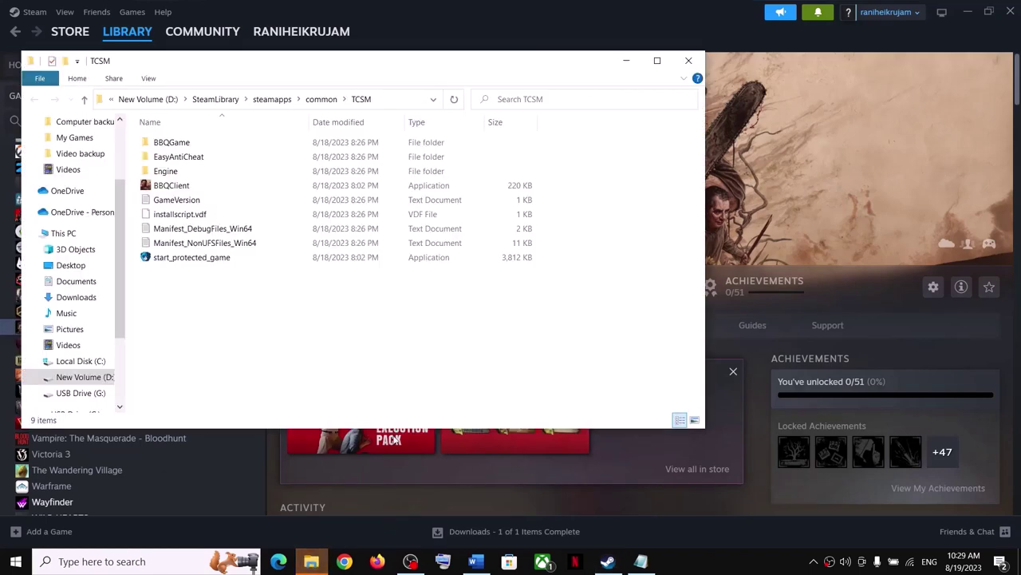
{"action": "left_click", "coordinate": [171, 187]}
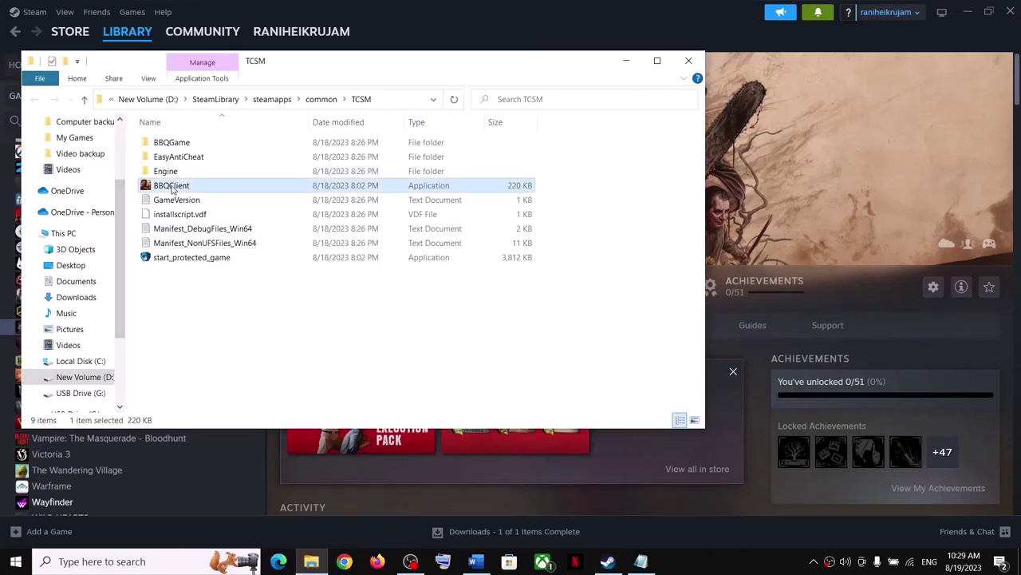
{"action": "right_click", "coordinate": [173, 187]}
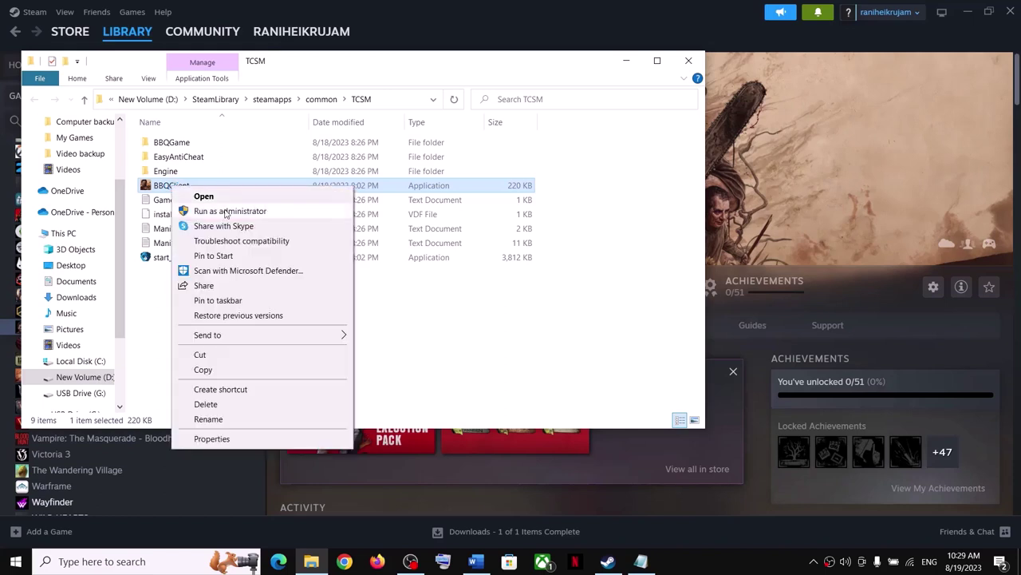
{"action": "left_click", "coordinate": [481, 332]}
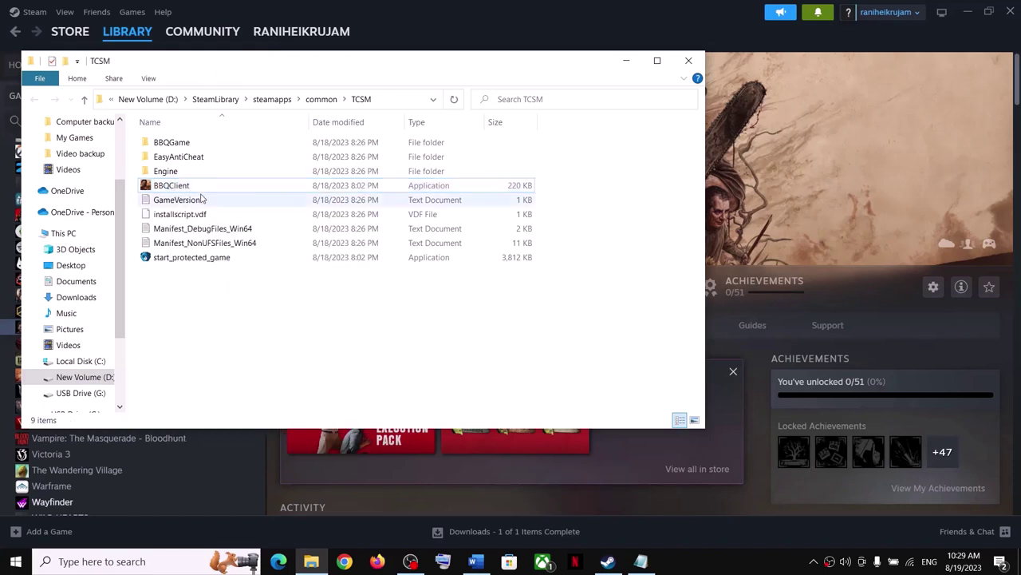
View the run as administrator option for BBQClient-Win64-Shipping in the BBQGame > Binaries > Win64 folder, and close File Explorer.
{"action": "left_click", "coordinate": [172, 143]}
{"action": "double_click", "coordinate": [171, 143]}
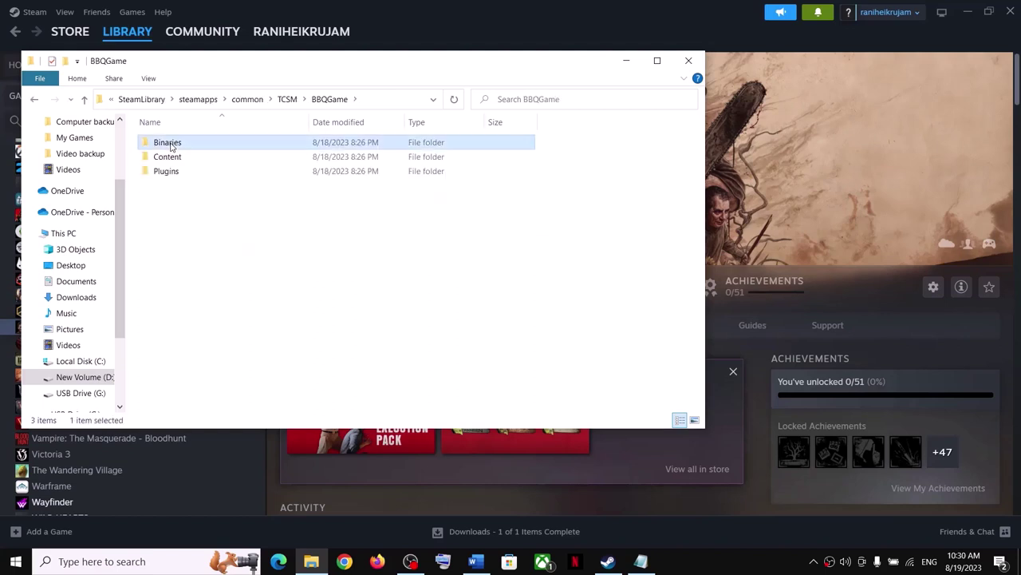
{"action": "double_click", "coordinate": [166, 144]}
{"action": "double_click", "coordinate": [172, 144]}
{"action": "left_click", "coordinate": [186, 150]}
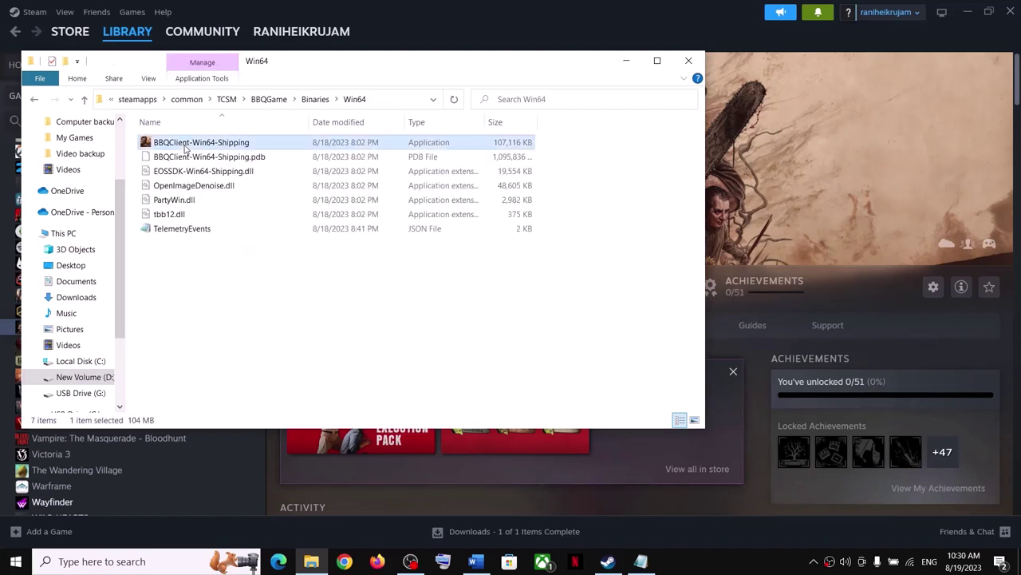
{"action": "right_click", "coordinate": [185, 148]}
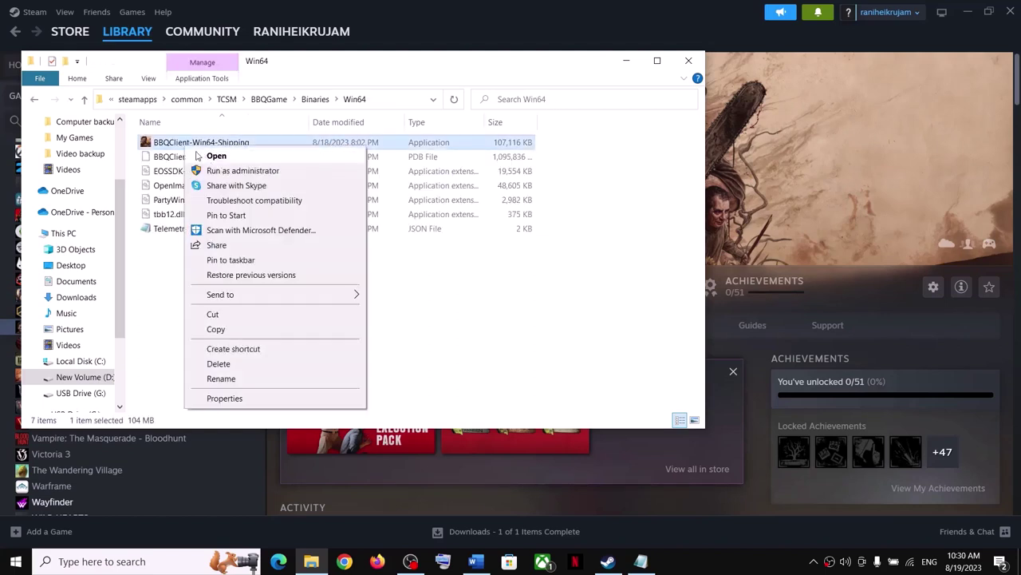
{"action": "left_click", "coordinate": [688, 64]}
{"action": "left_click", "coordinate": [688, 64]}
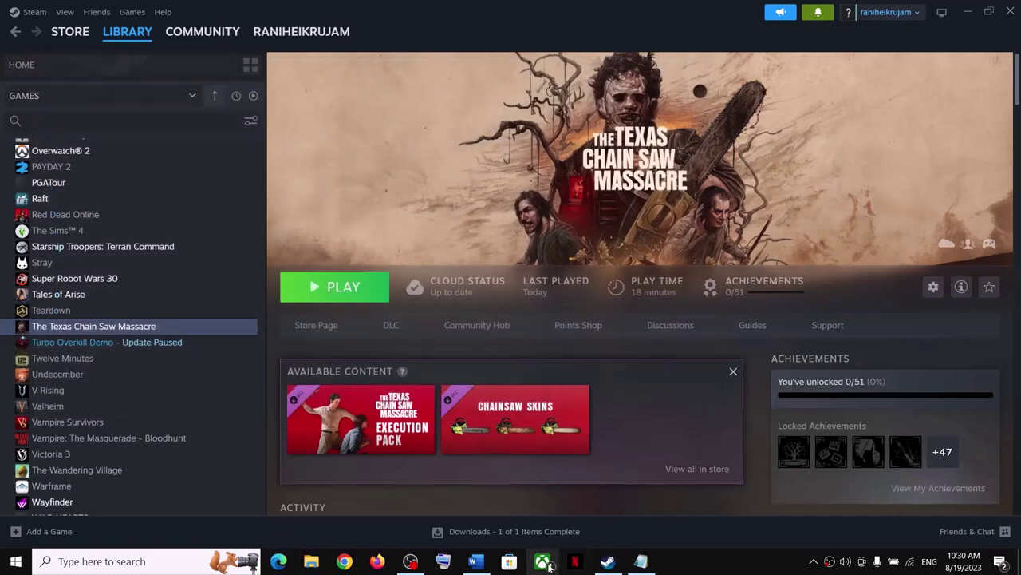
Return to the Word notes and highlight the fix "Avoid using alt-tab".
{"action": "left_click", "coordinate": [478, 563]}
{"action": "scroll", "coordinate": [322, 278], "scroll_direction": "down", "scroll_amount": 4}
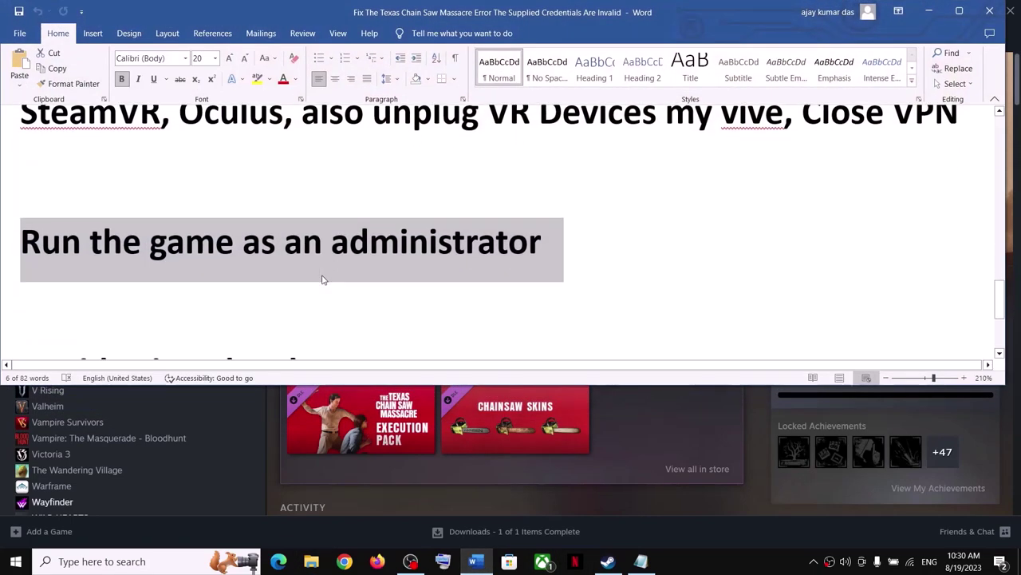
{"action": "scroll", "coordinate": [101, 281], "scroll_direction": "up", "scroll_amount": 1}
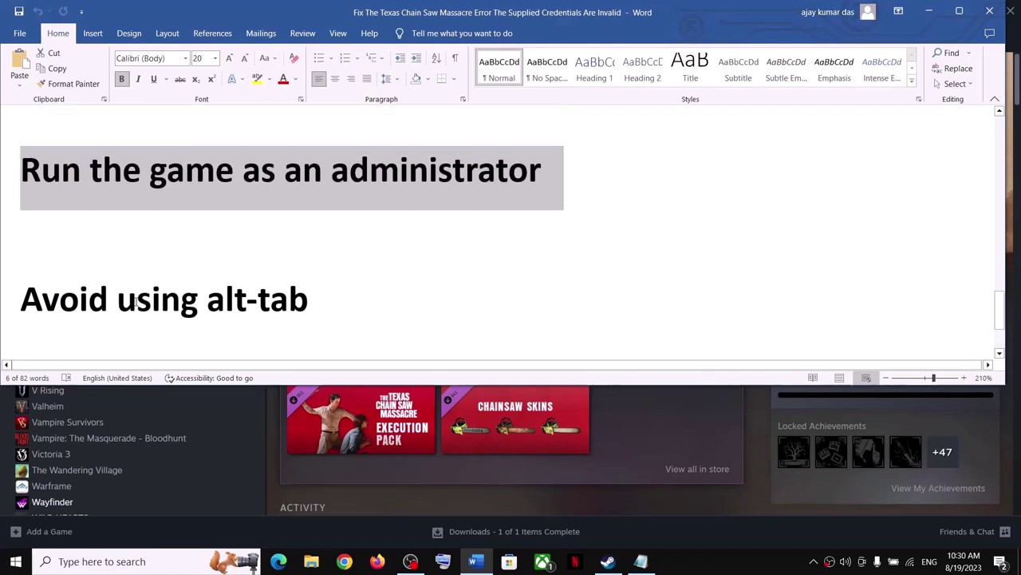
{"action": "left_click_drag", "start_coordinate": [136, 301], "coordinate": [281, 300]}
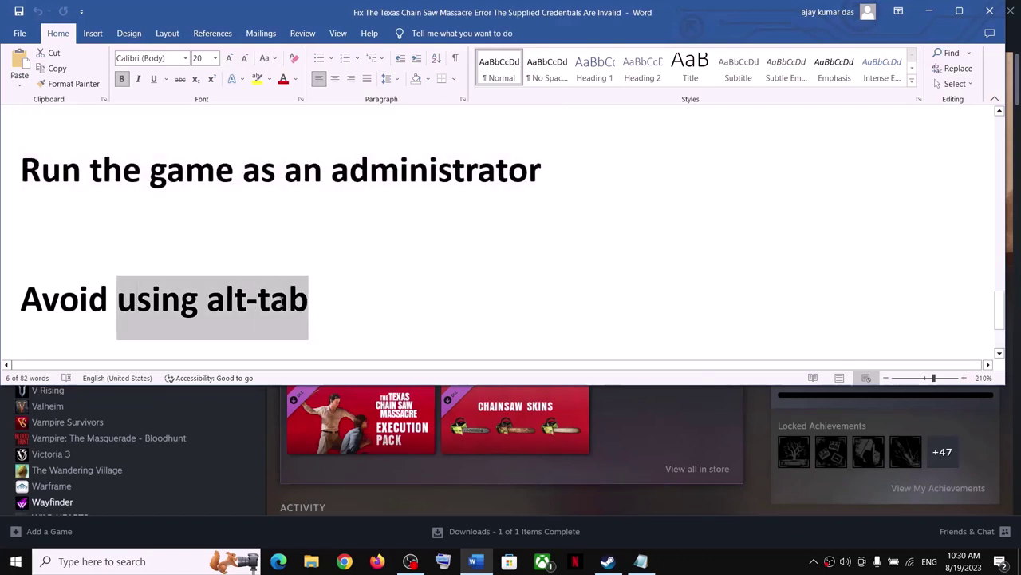
{"action": "left_click", "coordinate": [208, 303]}
{"action": "left_click_drag", "start_coordinate": [207, 303], "coordinate": [297, 303]}
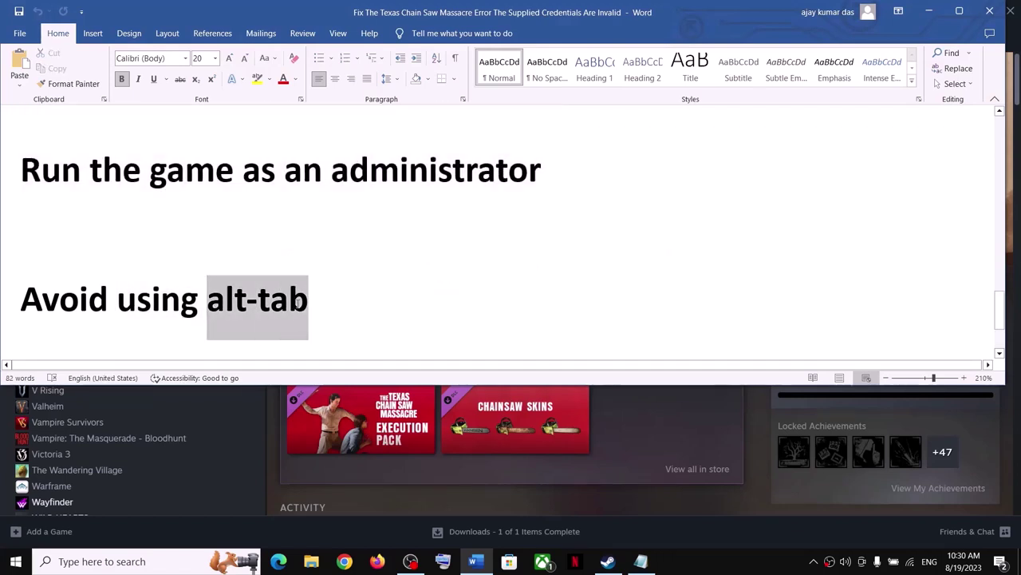
{"action": "left_click_drag", "start_coordinate": [77, 313], "coordinate": [271, 277]}
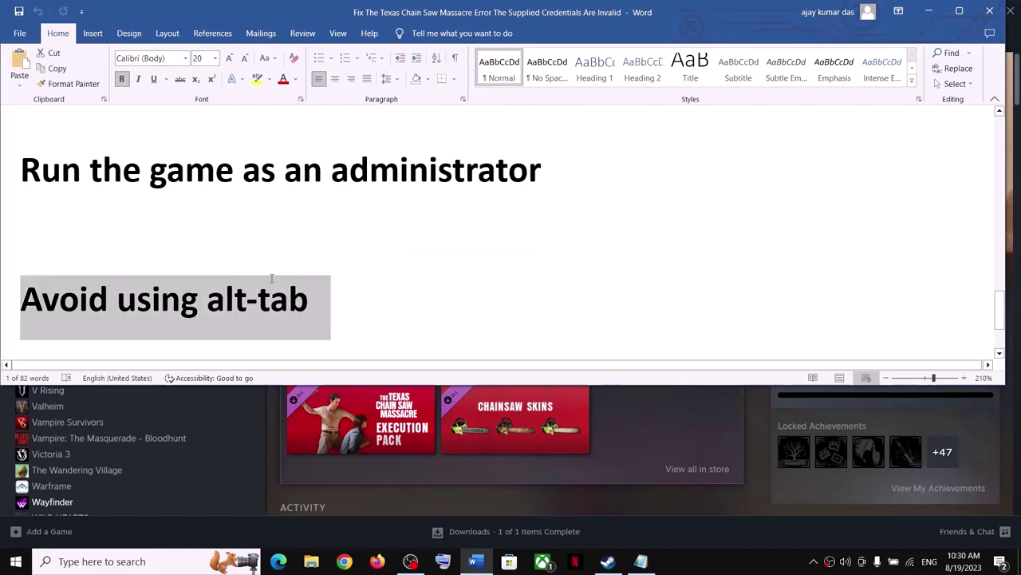
Highlight the fix "Switch to Fullscreen mode" in the notes, and clear the selection.
{"action": "scroll", "coordinate": [177, 281], "scroll_direction": "down", "scroll_amount": 3}
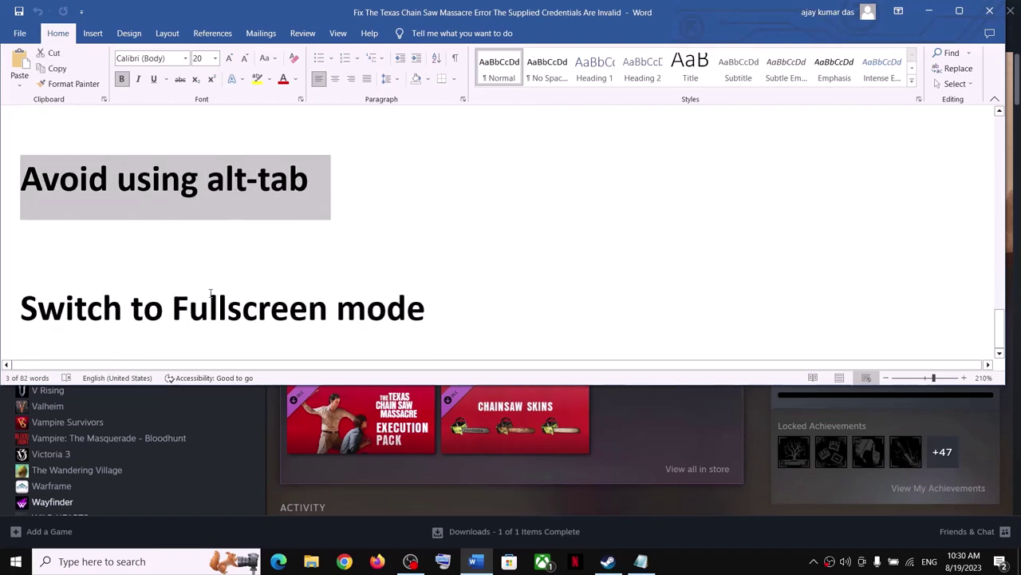
{"action": "left_click_drag", "start_coordinate": [27, 311], "coordinate": [387, 311]}
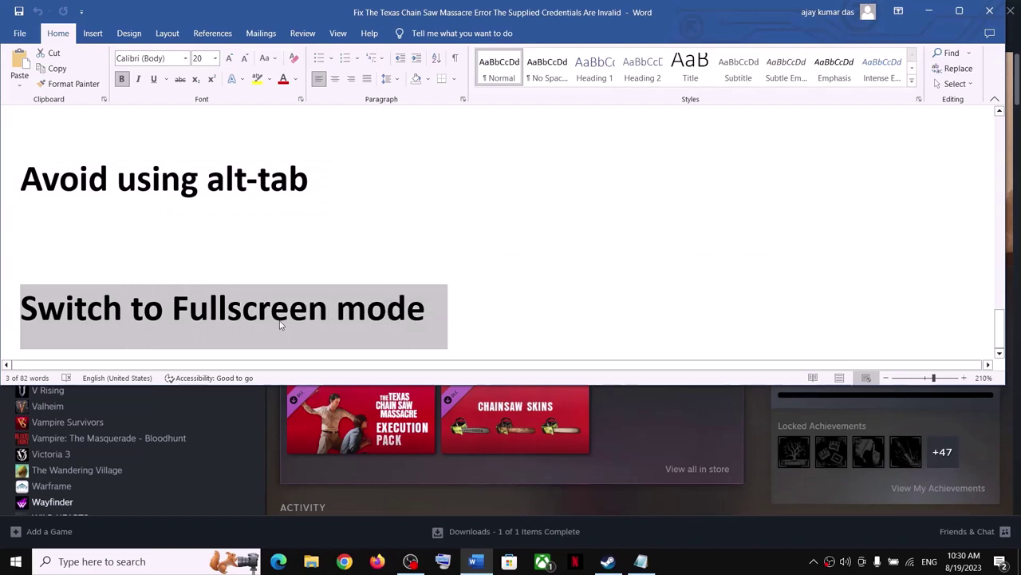
{"action": "left_click", "coordinate": [189, 311]}
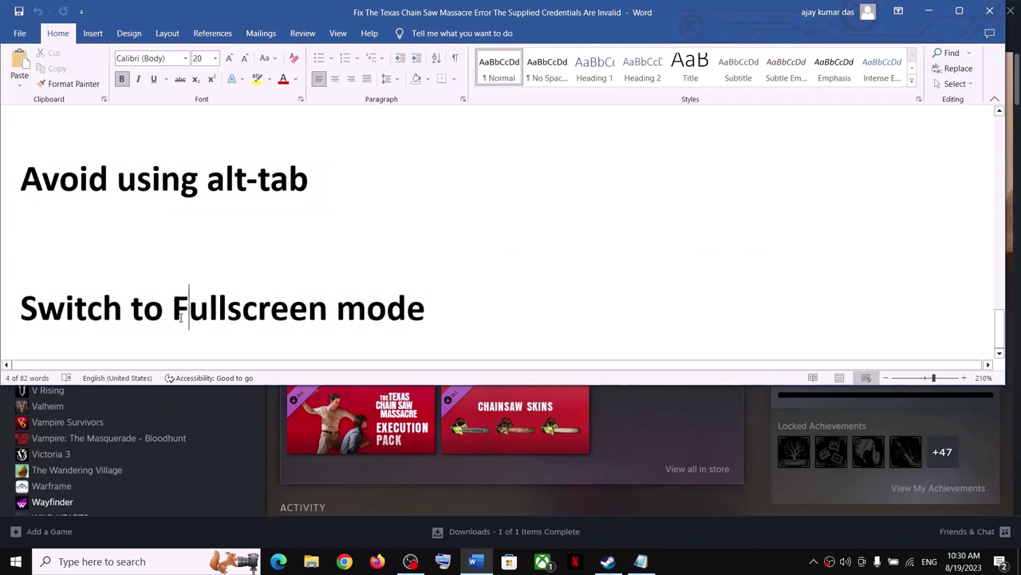
Highlight "Fullscreen mode" in the notes, and switch to The Texas Chain Saw Massacre page in Steam.
{"action": "left_click_drag", "start_coordinate": [171, 310], "coordinate": [378, 307]}
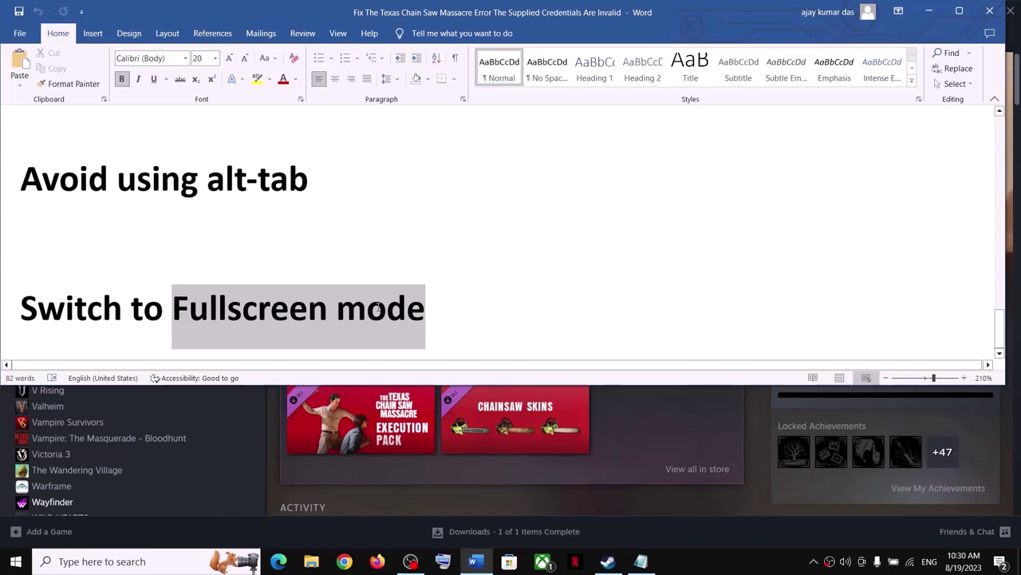
{"action": "scroll", "coordinate": [343, 276], "scroll_direction": "up", "scroll_amount": 10}
{"action": "left_click", "coordinate": [607, 560]}
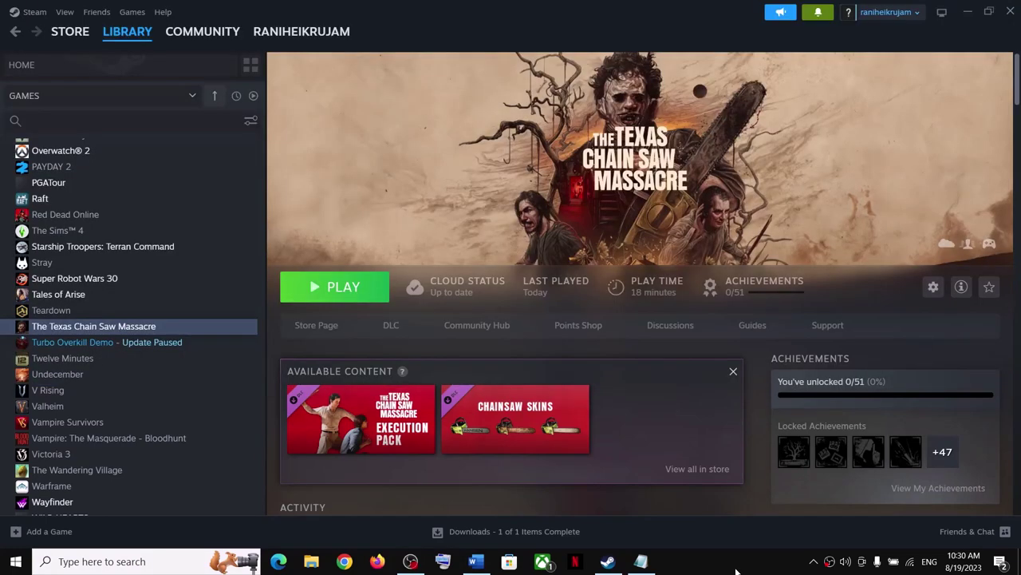
Return to the Word notes, highlight "Error The Supplied Credentials Are Invalid" in the title, and minimize the document.
{"action": "left_click", "coordinate": [475, 561]}
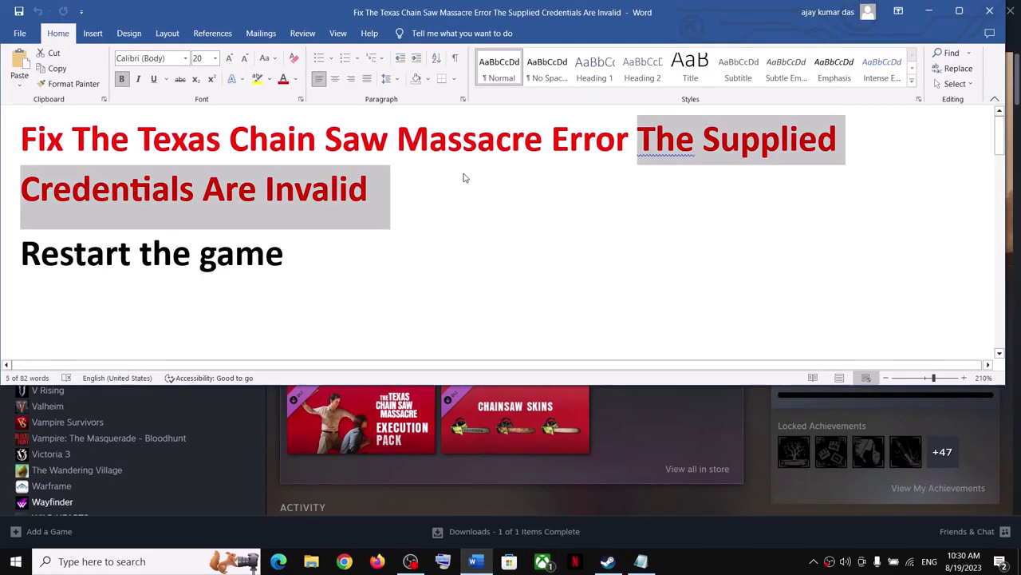
{"action": "left_click", "coordinate": [638, 145]}
{"action": "left_click_drag", "start_coordinate": [552, 142], "coordinate": [422, 183]}
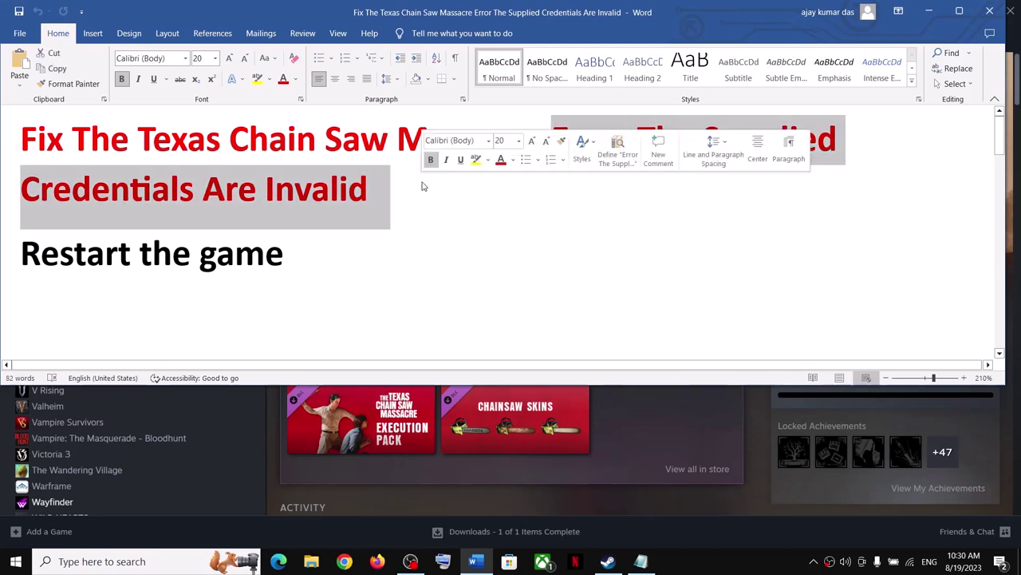
{"action": "left_click", "coordinate": [927, 15]}
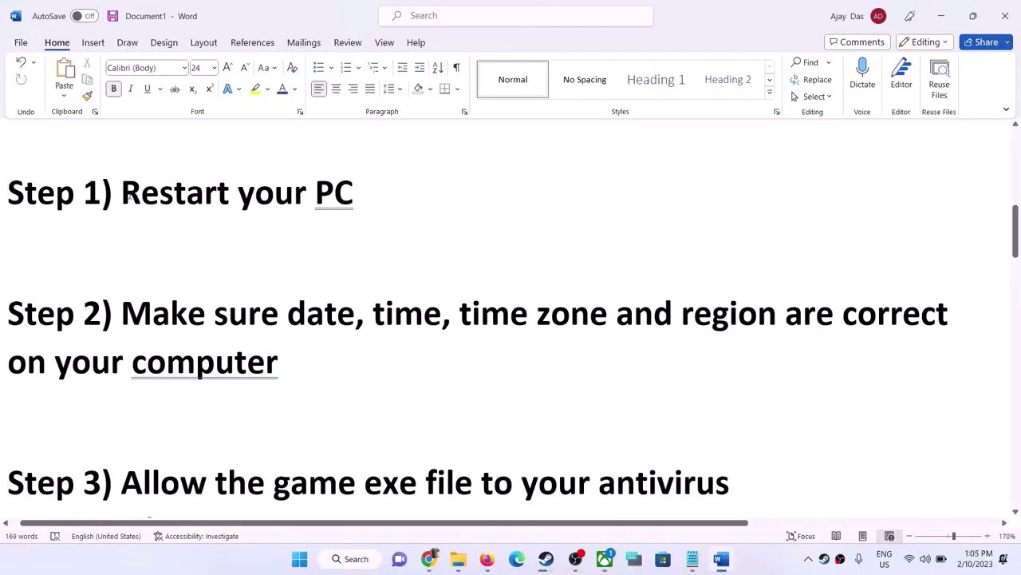
Highlight the Step 1 fix "Restart your PC" and view the Windows restart option without using it.
{"action": "left_click_drag", "start_coordinate": [121, 191], "coordinate": [353, 193]}
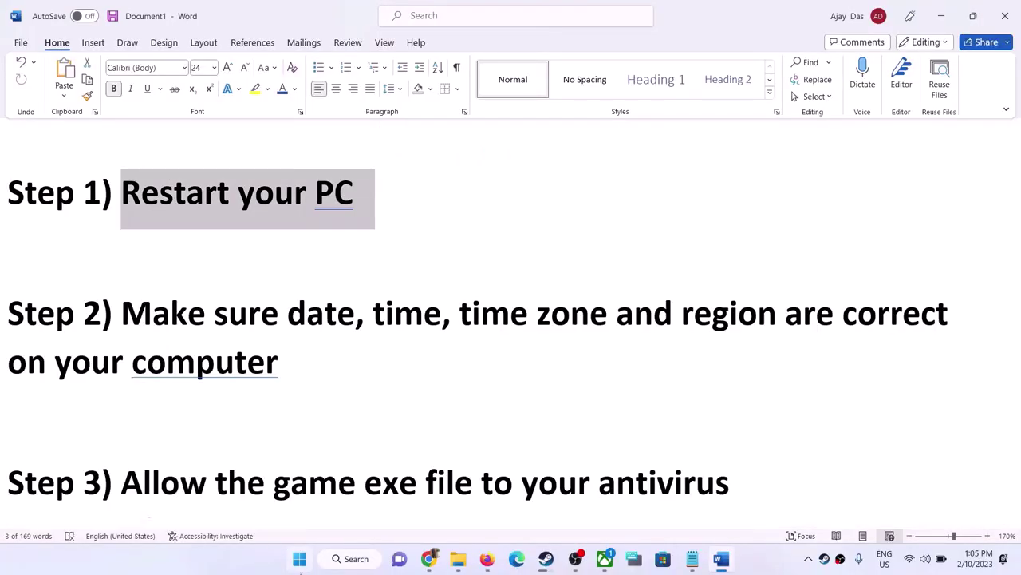
{"action": "left_click", "coordinate": [300, 559]}
{"action": "left_click", "coordinate": [675, 514]}
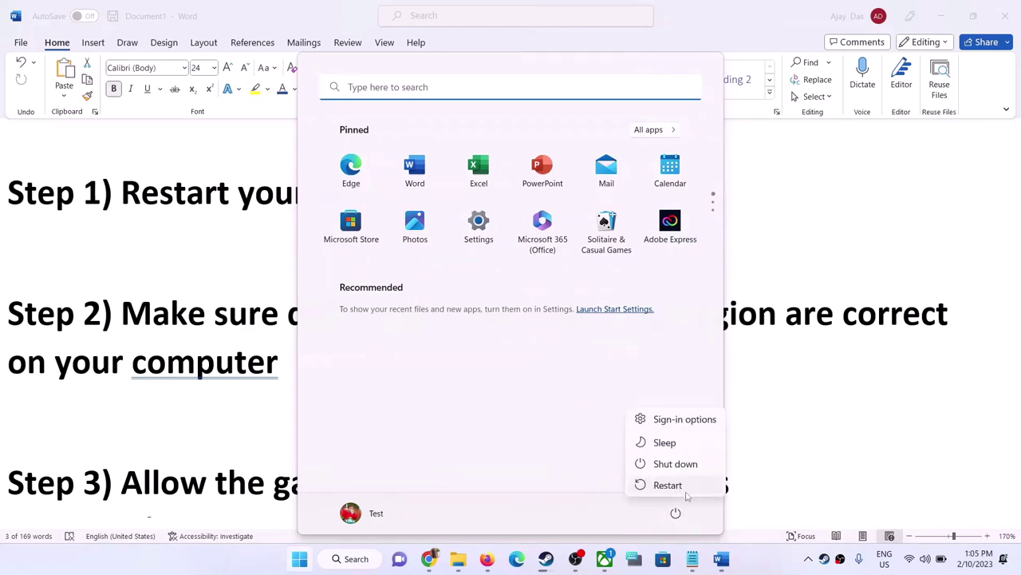
{"action": "left_click", "coordinate": [308, 390]}
{"action": "left_click", "coordinate": [201, 372]}
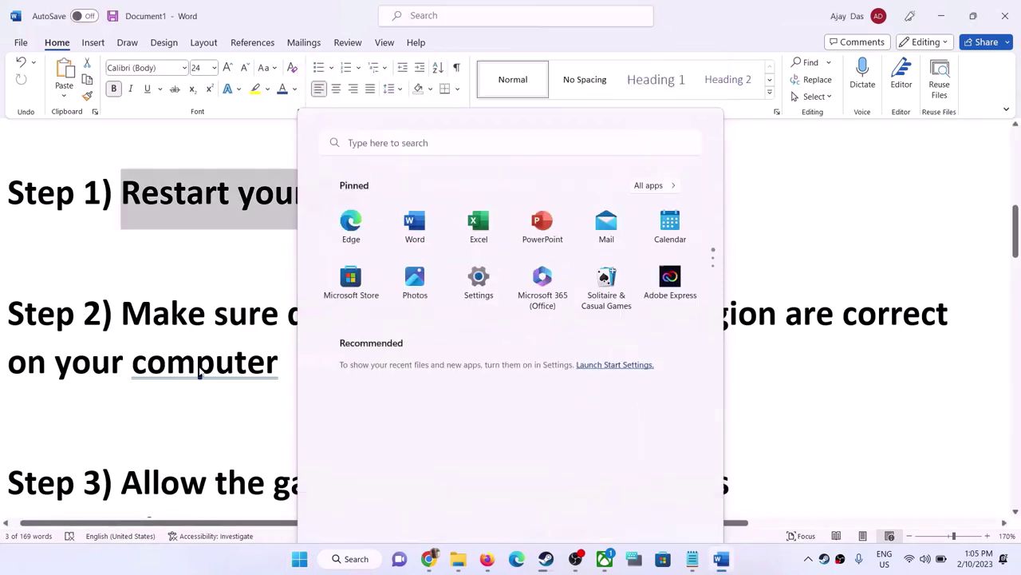
Highlight the Step 2 date, time and region fix, and synchronize the clock in the Windows date and time settings.
{"action": "left_click_drag", "start_coordinate": [126, 315], "coordinate": [279, 361]}
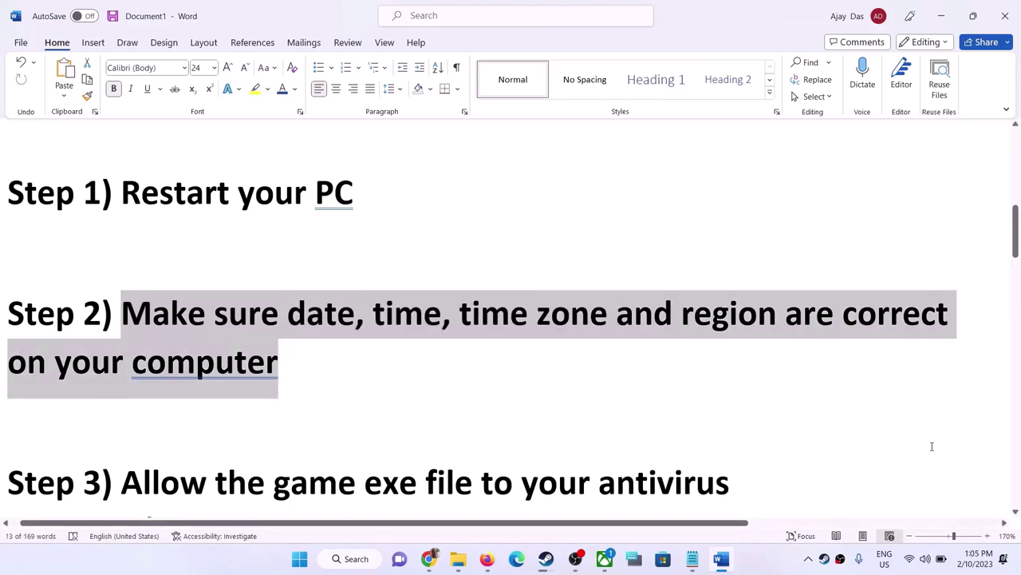
{"action": "right_click", "coordinate": [975, 563]}
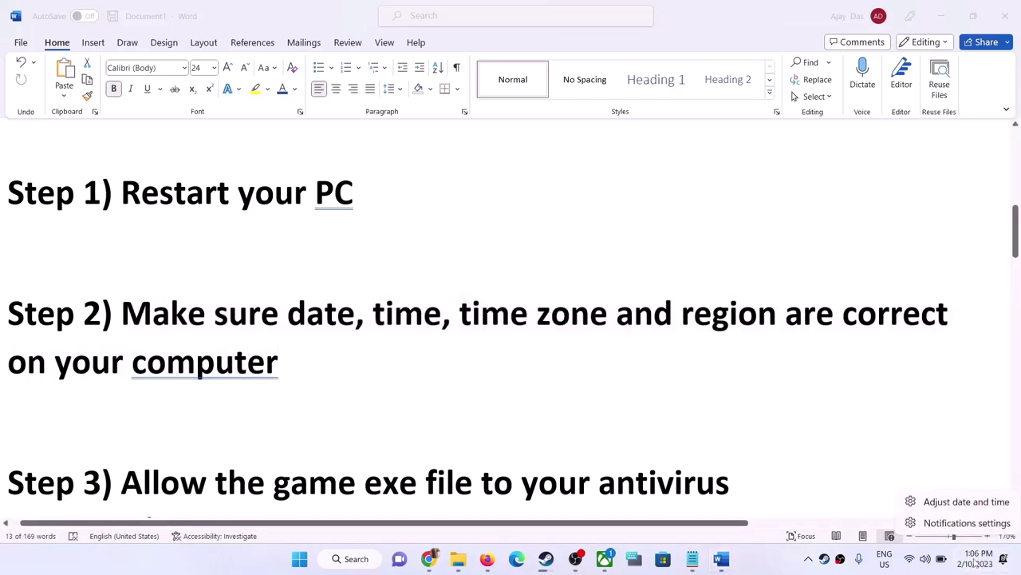
{"action": "left_click", "coordinate": [982, 505]}
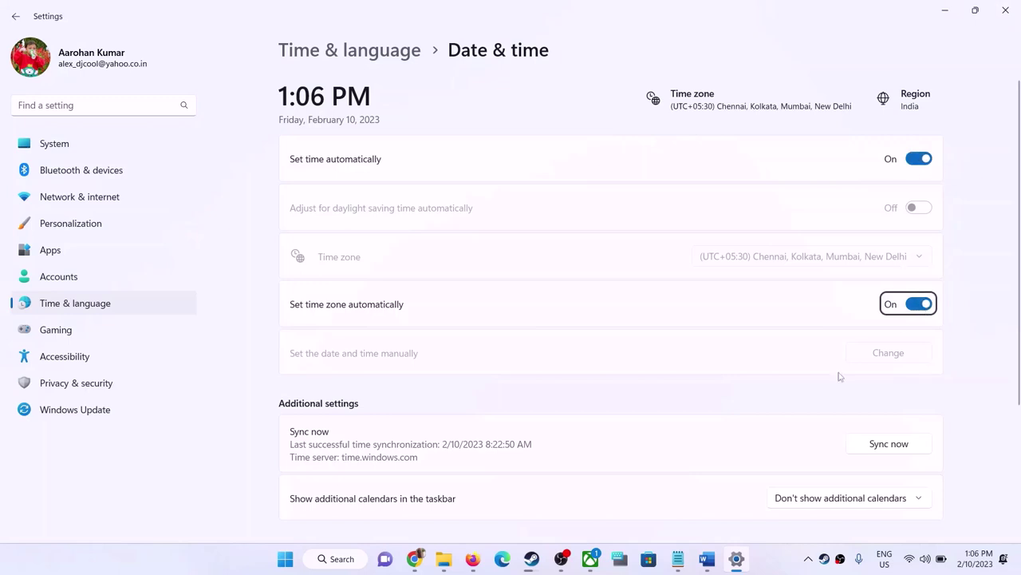
{"action": "left_click", "coordinate": [900, 451]}
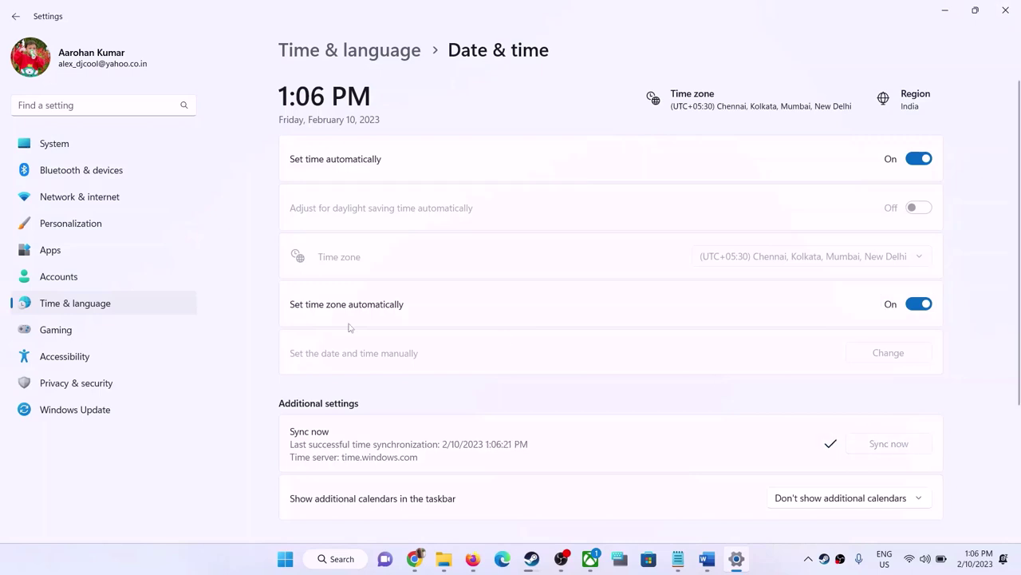
View the country or region choices in the Language & region settings, and close Settings.
{"action": "left_click", "coordinate": [134, 313]}
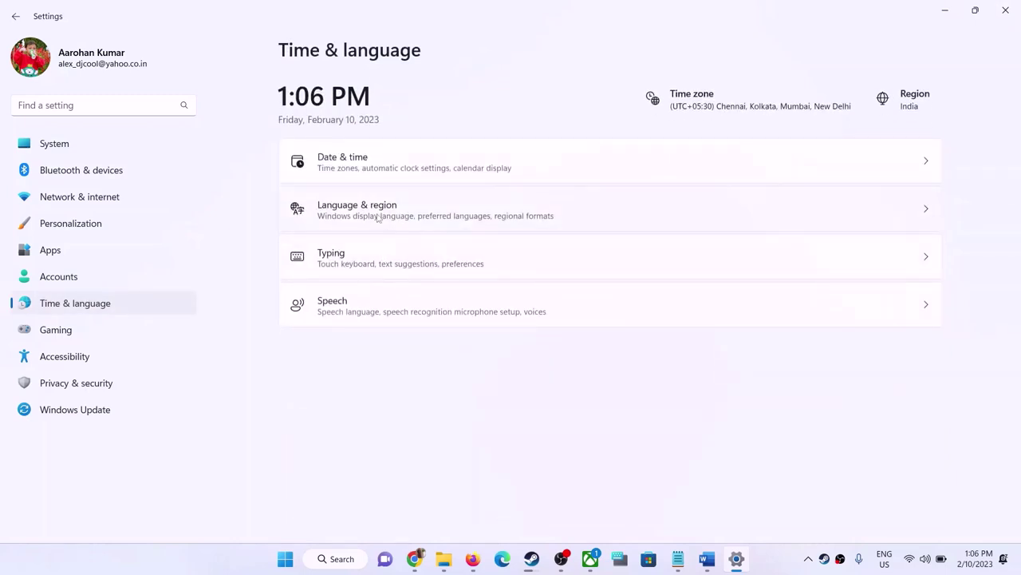
{"action": "left_click", "coordinate": [379, 218]}
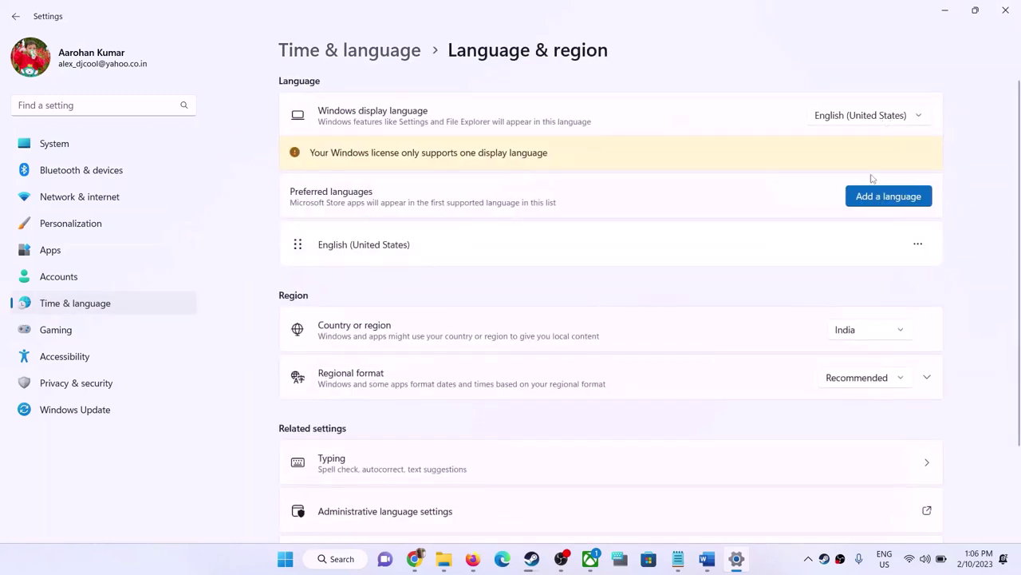
{"action": "left_click", "coordinate": [872, 333]}
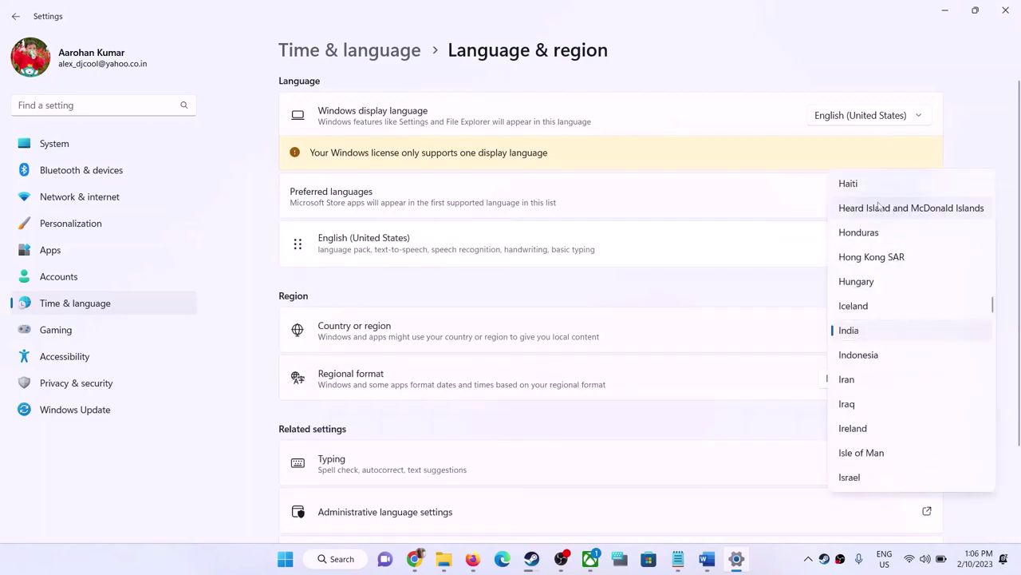
{"action": "left_click", "coordinate": [986, 103]}
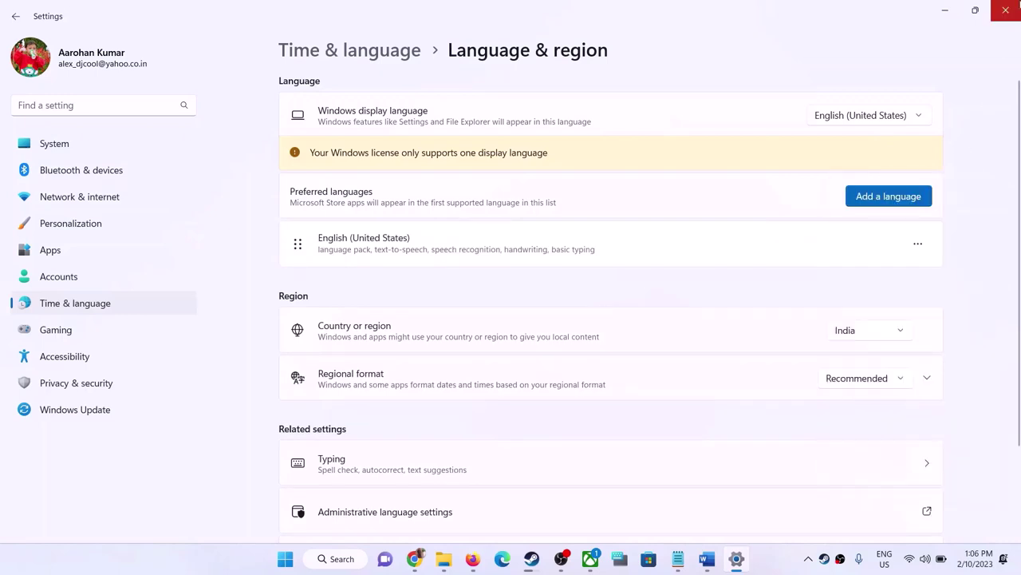
{"action": "left_click", "coordinate": [1006, 9]}
Highlight the Step 3 text "Allow the game exe file to your antivirus program" in the notes, and clear the selection.
{"action": "scroll", "coordinate": [627, 316], "scroll_direction": "down", "scroll_amount": 3}
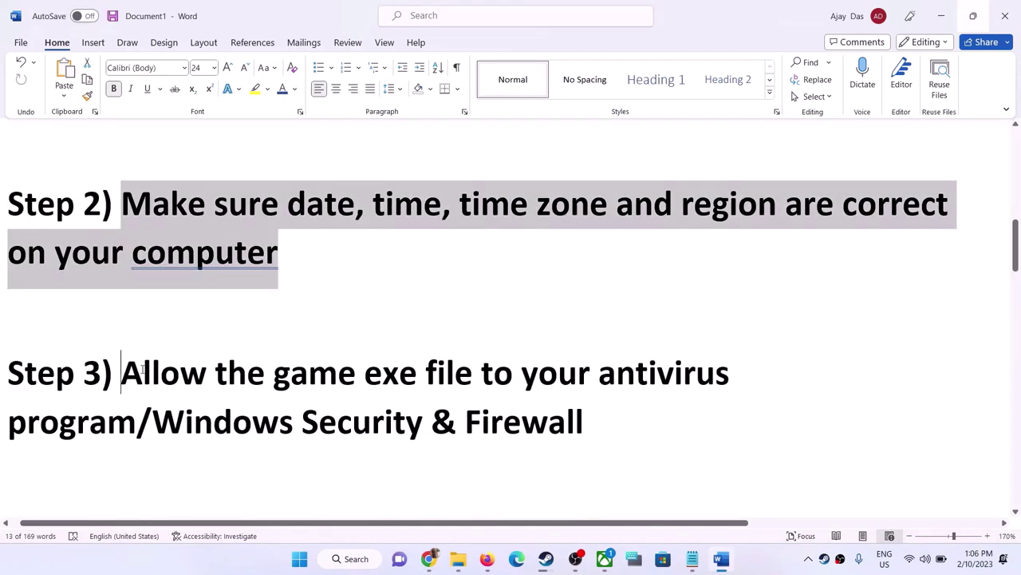
{"action": "left_click_drag", "start_coordinate": [120, 373], "coordinate": [139, 421]}
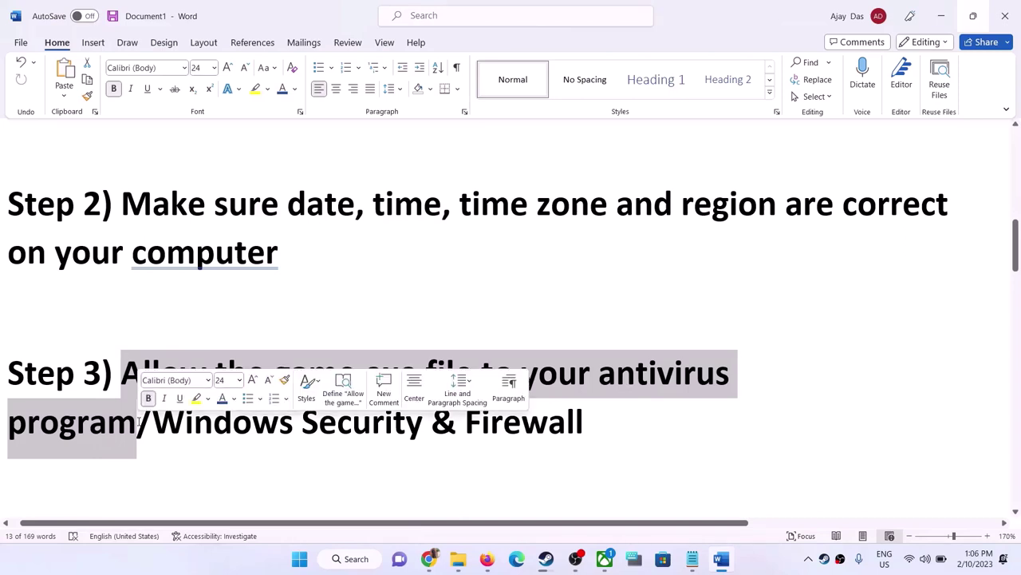
{"action": "left_click", "coordinate": [220, 330]}
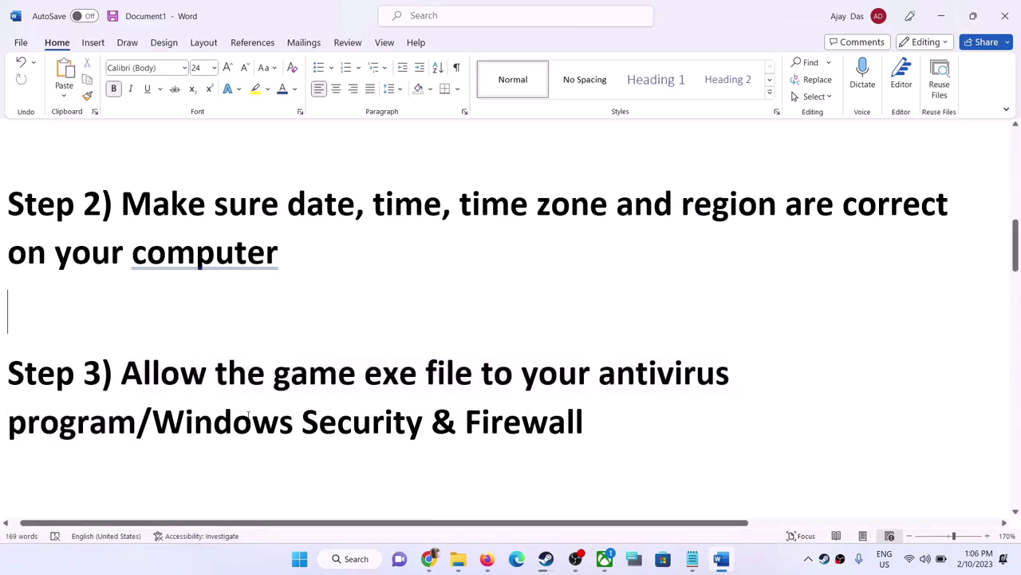
Open Virus & threat protection in Windows Security from the Windows privacy and security settings.
{"action": "key", "text": "super+i"}
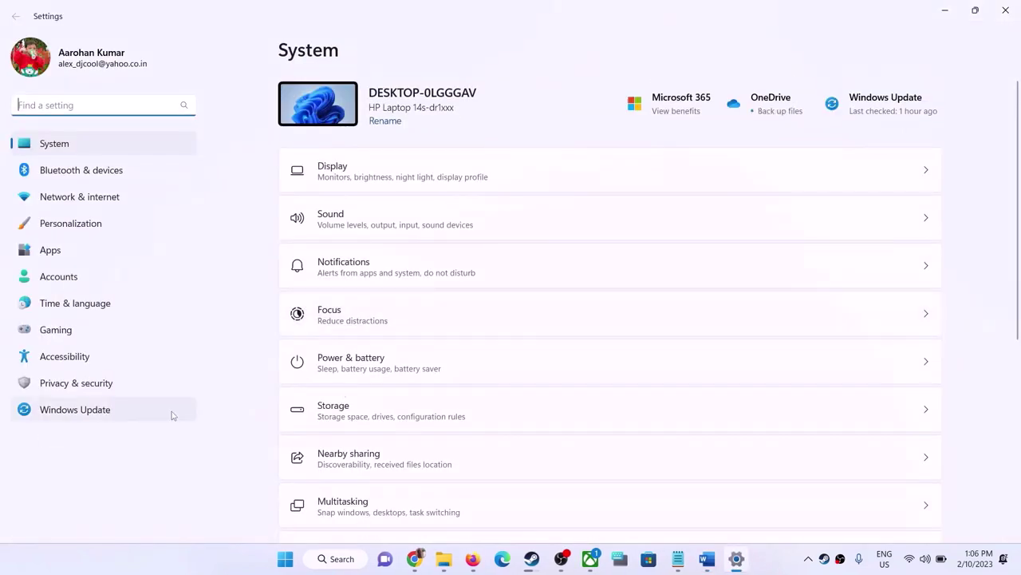
{"action": "left_click", "coordinate": [77, 383]}
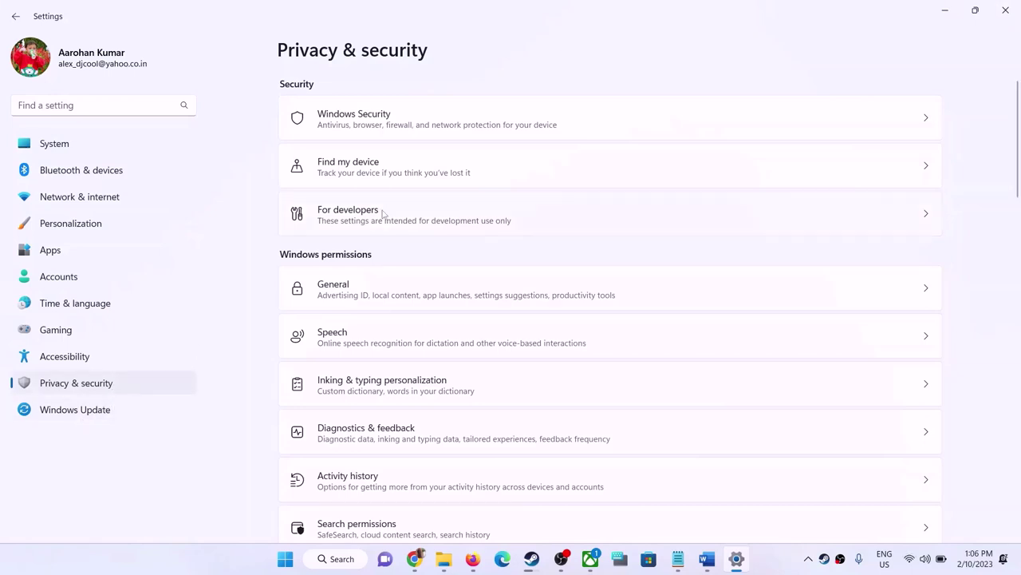
{"action": "left_click", "coordinate": [375, 126]}
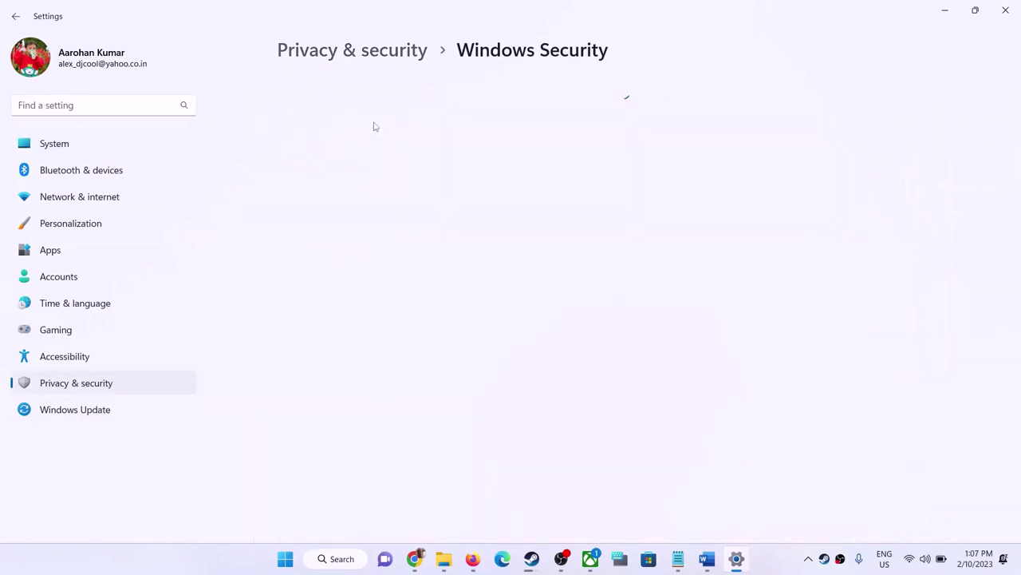
{"action": "scroll", "coordinate": [450, 194], "scroll_direction": "down", "scroll_amount": 1}
{"action": "scroll", "coordinate": [350, 182], "scroll_direction": "up", "scroll_amount": 1}
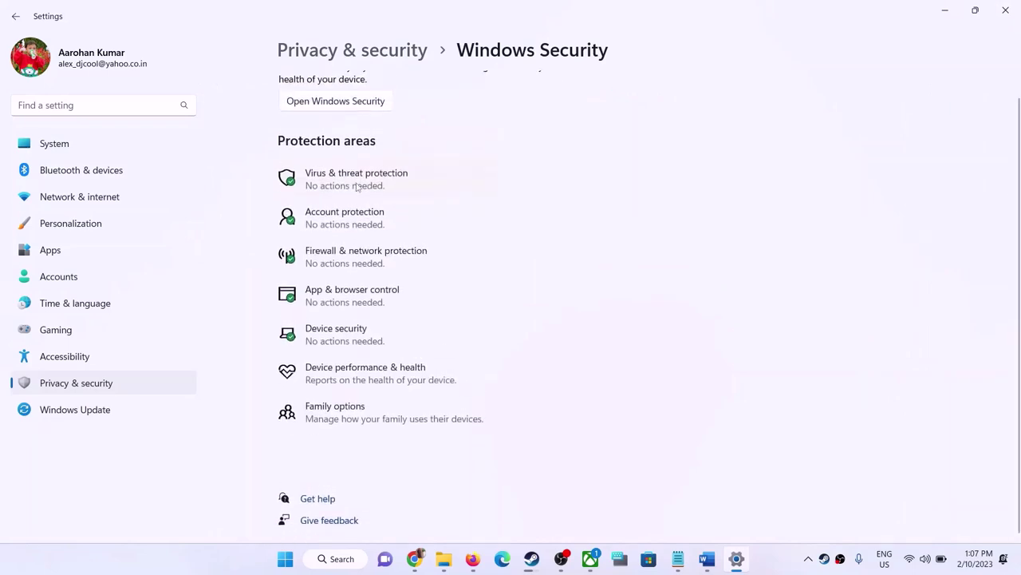
{"action": "left_click", "coordinate": [357, 186]}
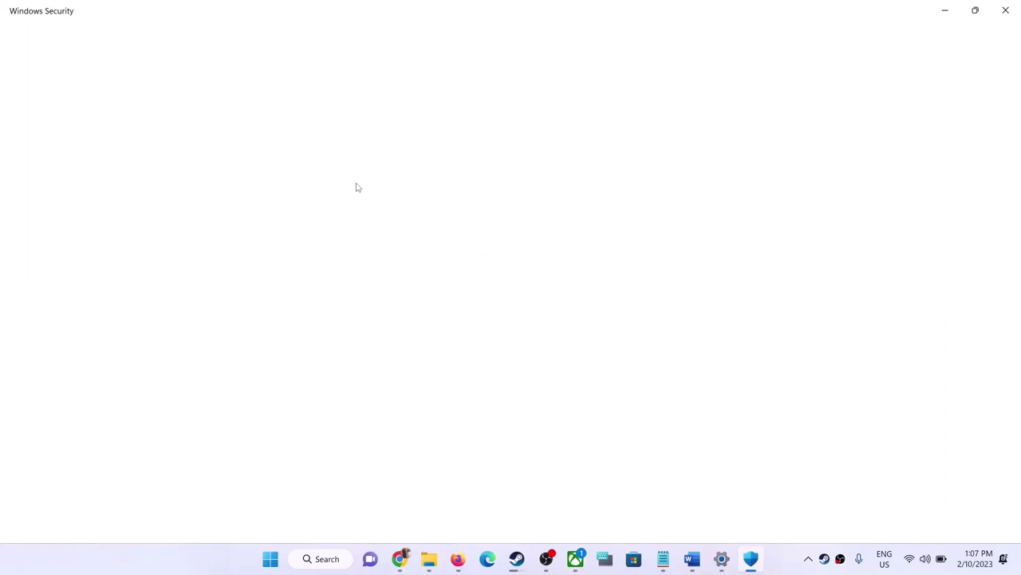
Open the apps allowed through Controlled folder access under Ransomware protection, and grant Windows Security permission to make changes.
{"action": "scroll", "coordinate": [356, 187], "scroll_direction": "down", "scroll_amount": 4}
{"action": "scroll", "coordinate": [356, 187], "scroll_direction": "up", "scroll_amount": 1}
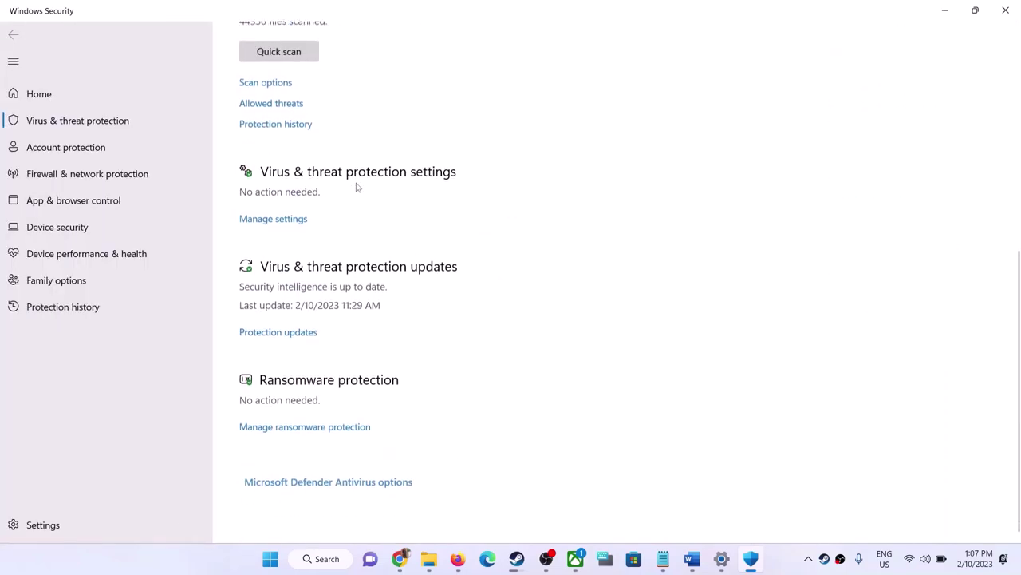
{"action": "left_click", "coordinate": [316, 441]}
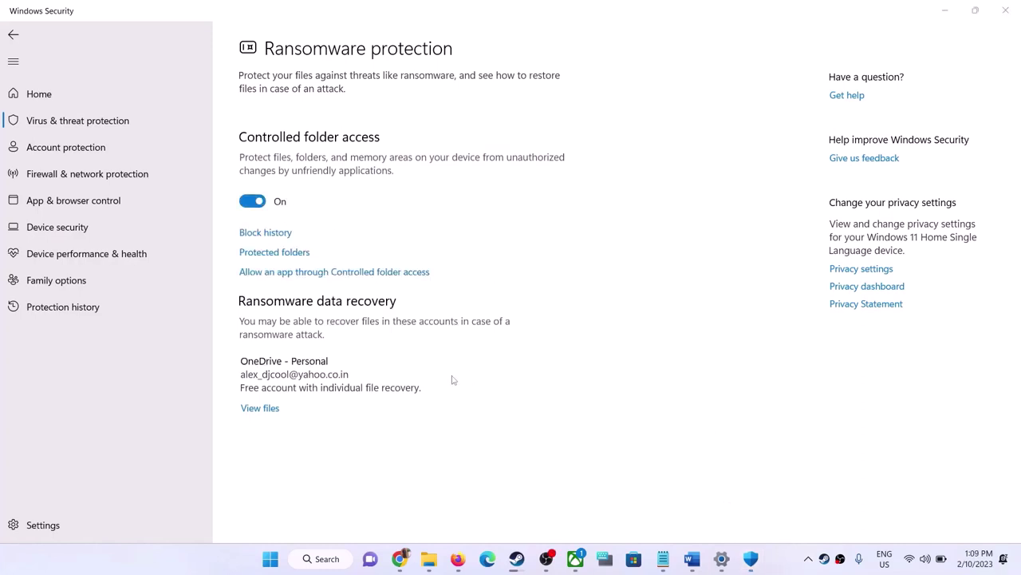
{"action": "left_click", "coordinate": [364, 278]}
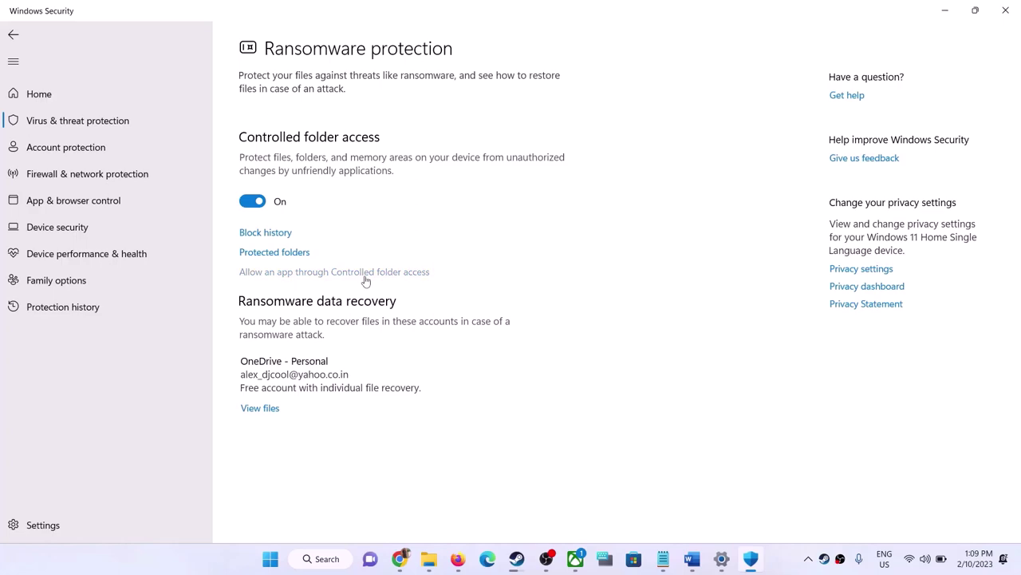
{"action": "left_click", "coordinate": [443, 384]}
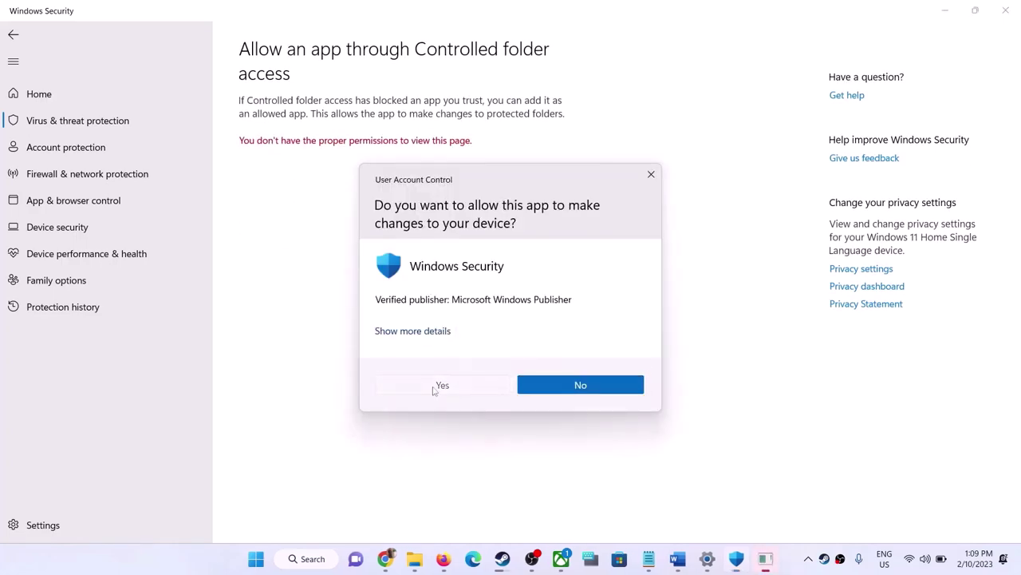
Start adding an allowed app through Controlled folder access, and browse to Program Files (x86) on Local Disk (C:).
{"action": "scroll", "coordinate": [311, 160], "scroll_direction": "down", "scroll_amount": 2}
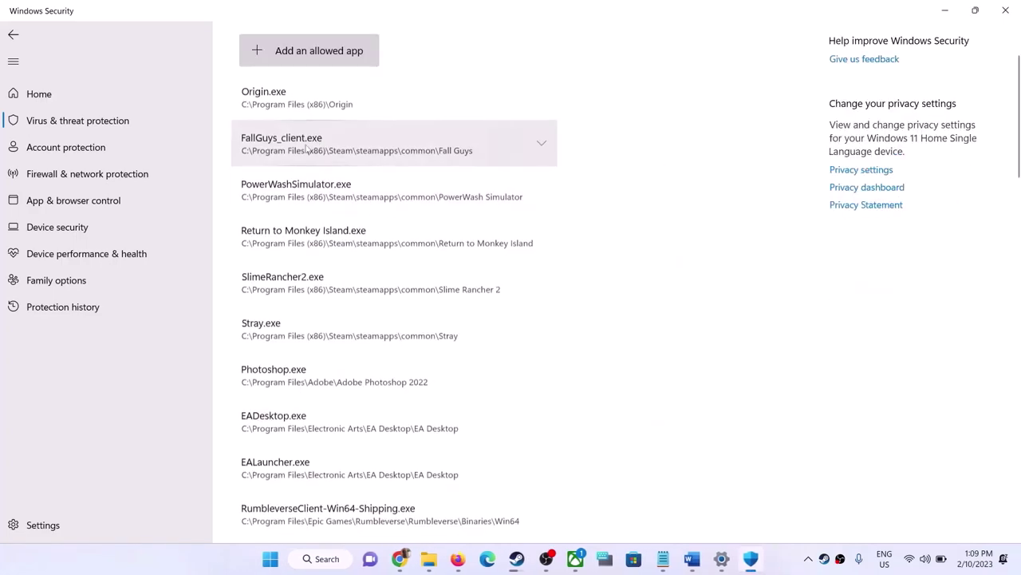
{"action": "left_click", "coordinate": [319, 52]}
{"action": "left_click", "coordinate": [296, 105]}
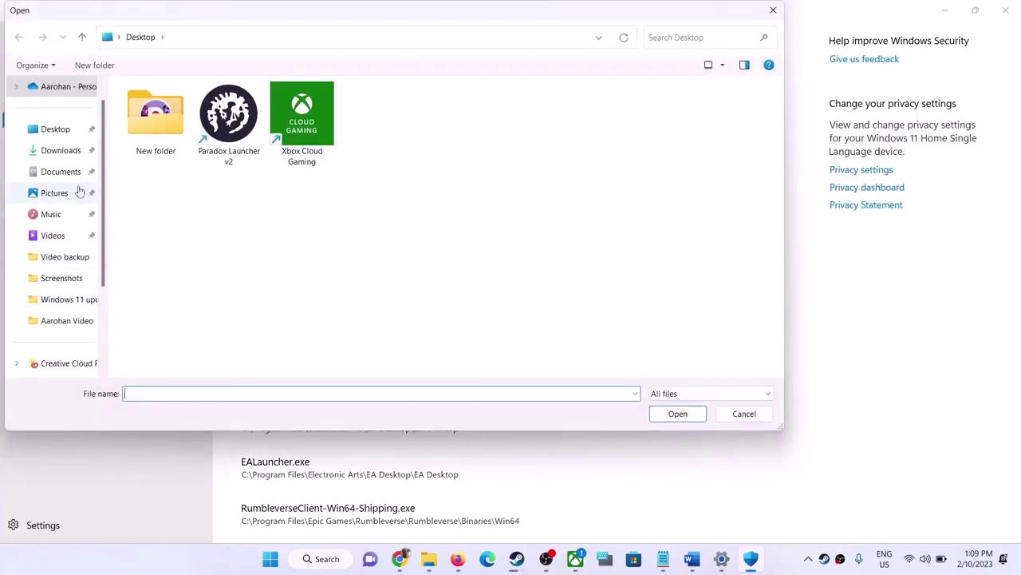
{"action": "scroll", "coordinate": [60, 276], "scroll_direction": "down", "scroll_amount": 3}
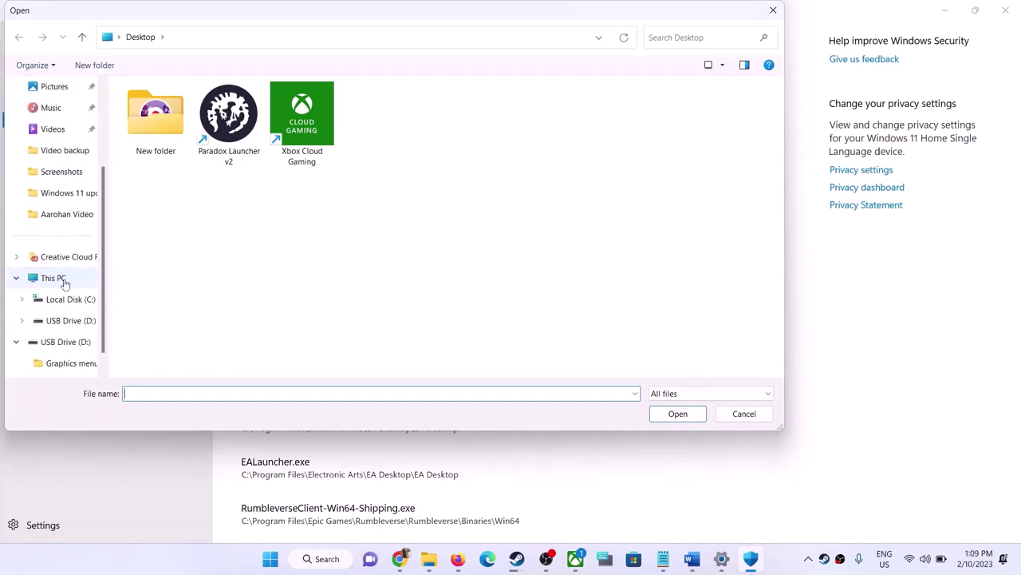
{"action": "left_click", "coordinate": [64, 284]}
{"action": "double_click", "coordinate": [225, 204]}
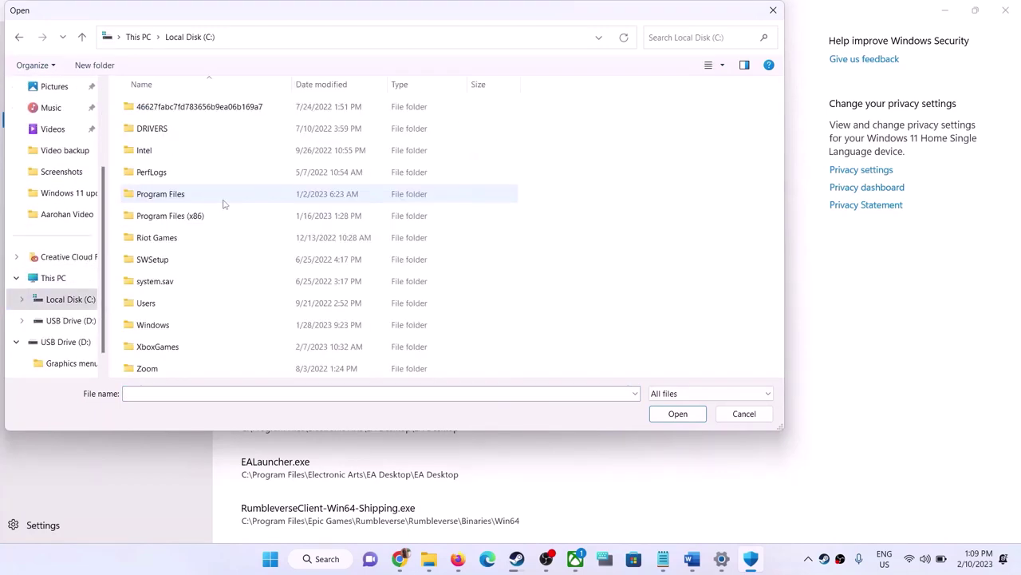
{"action": "double_click", "coordinate": [194, 216]}
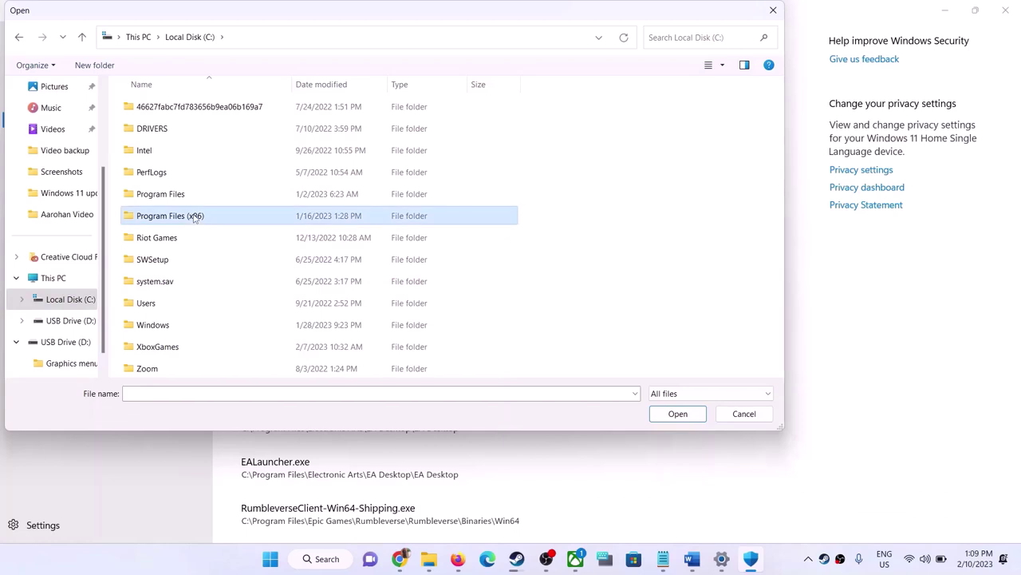
Browse to the Steam\steamapps\common folder inside Program Files (x86).
{"action": "scroll", "coordinate": [230, 260], "scroll_direction": "down", "scroll_amount": 3}
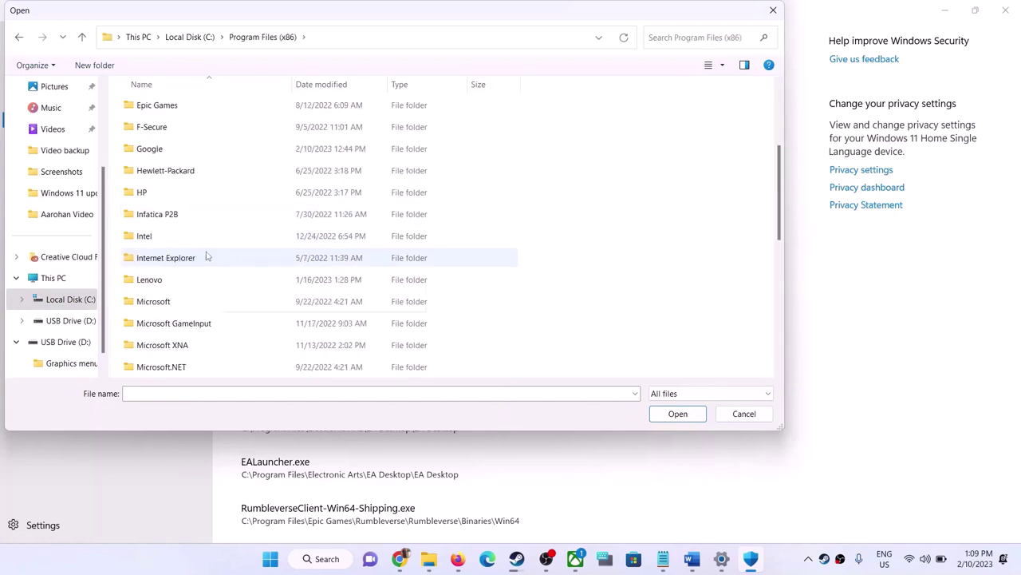
{"action": "scroll", "coordinate": [208, 255], "scroll_direction": "down", "scroll_amount": 2}
{"action": "scroll", "coordinate": [176, 275], "scroll_direction": "down", "scroll_amount": 1}
{"action": "scroll", "coordinate": [177, 275], "scroll_direction": "down", "scroll_amount": 1}
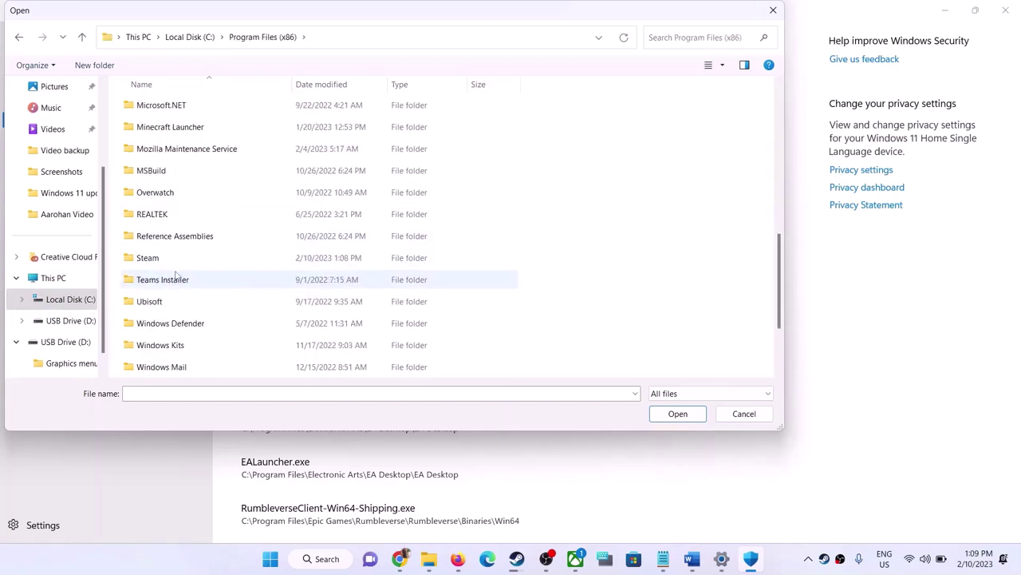
{"action": "double_click", "coordinate": [158, 259]}
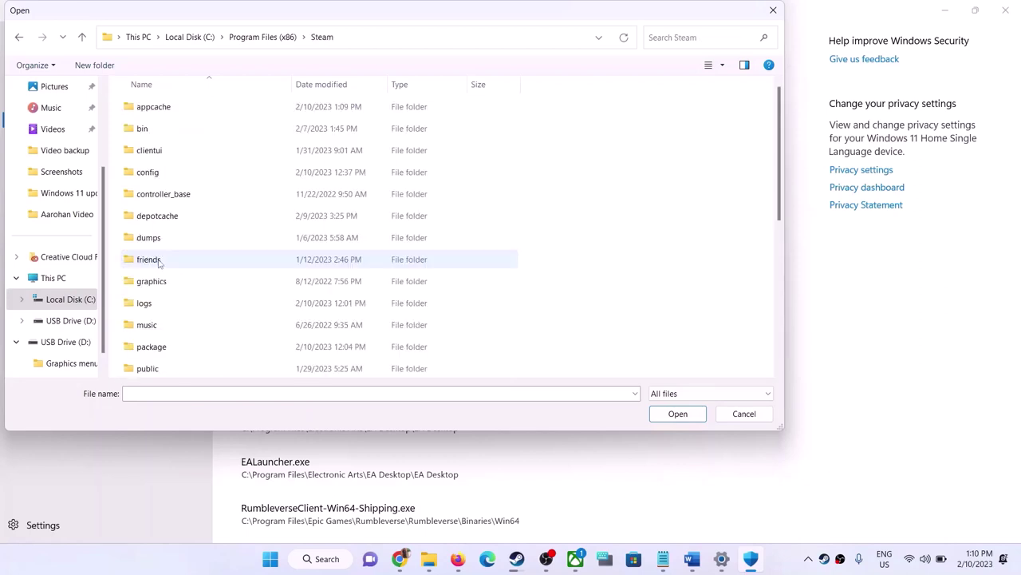
{"action": "scroll", "coordinate": [191, 271], "scroll_direction": "down", "scroll_amount": 3}
{"action": "double_click", "coordinate": [163, 281]}
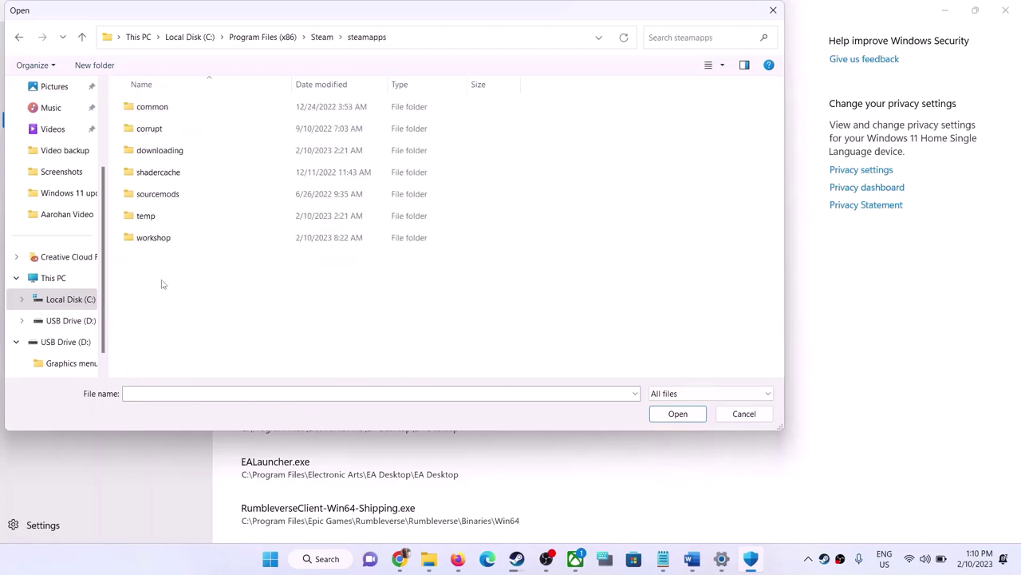
{"action": "double_click", "coordinate": [166, 106]}
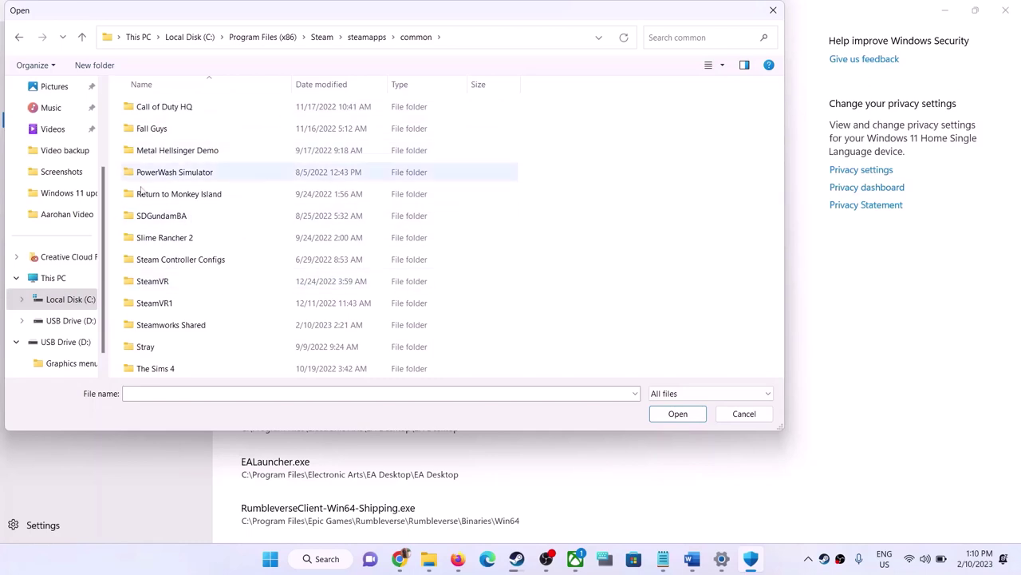
Choose the SlimeRancher2 application from the Slime Rancher 2 folder as the allowed app.
{"action": "double_click", "coordinate": [176, 238]}
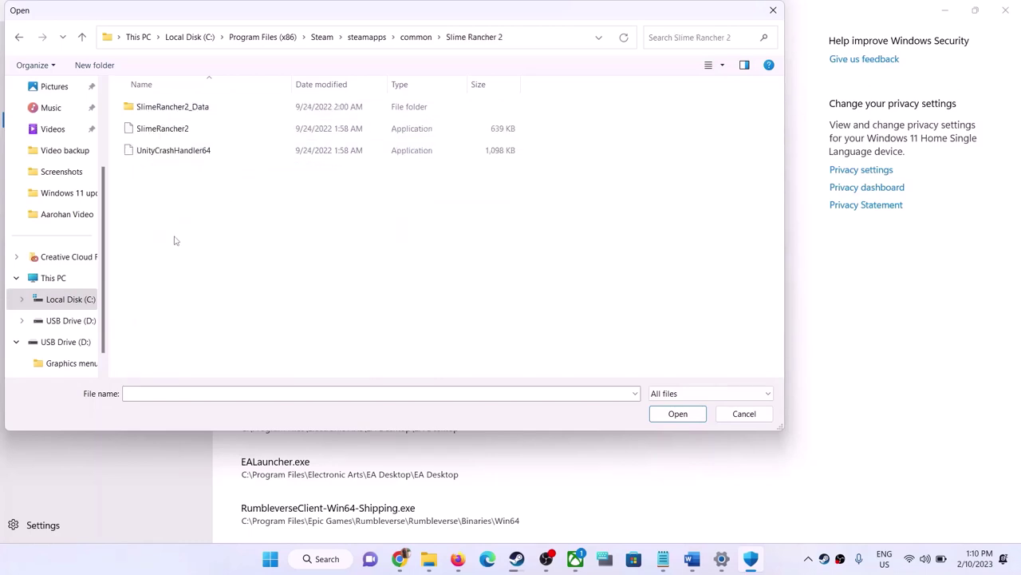
{"action": "left_click", "coordinate": [177, 130]}
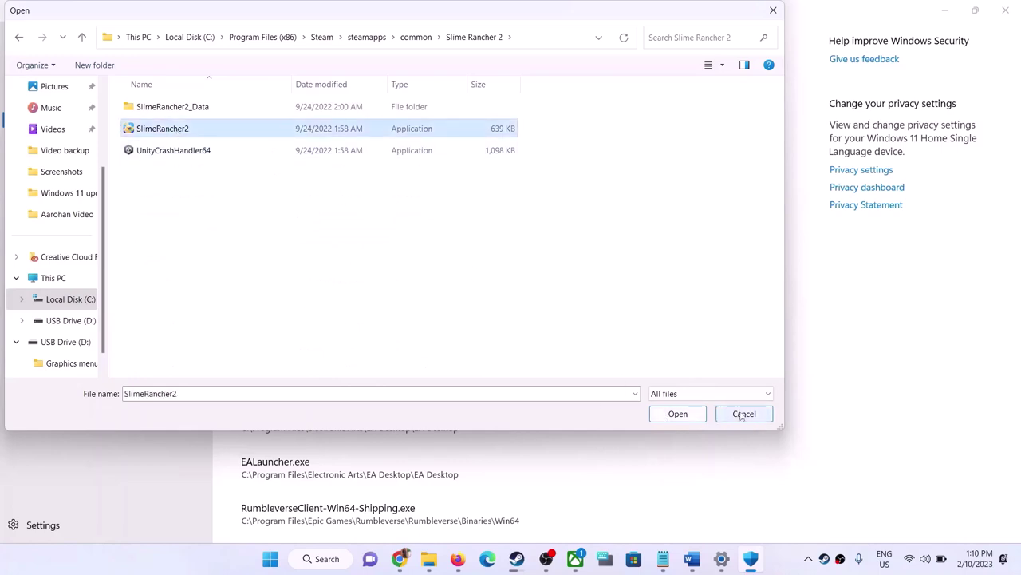
{"action": "left_click", "coordinate": [677, 414]}
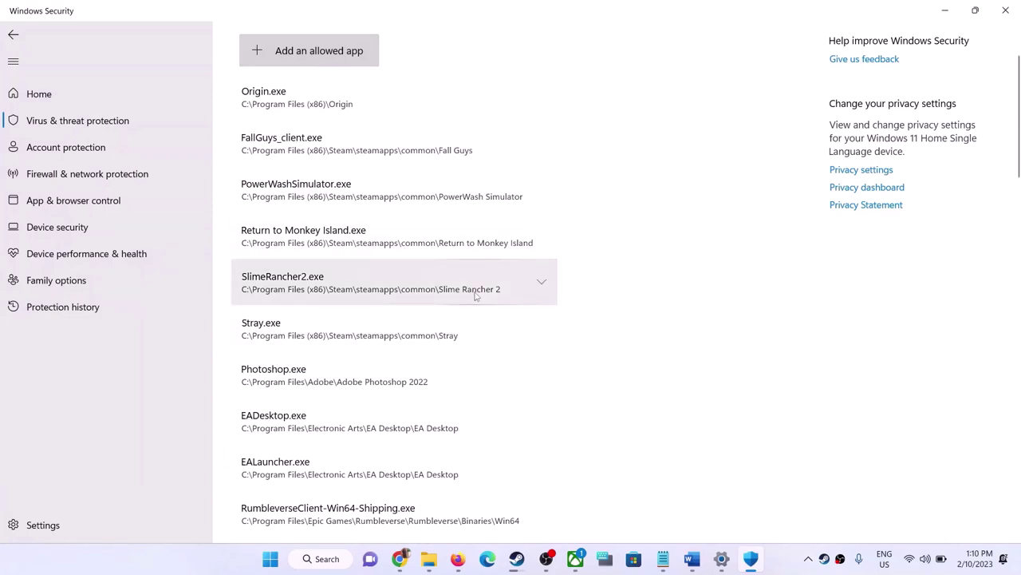
Switch to the Word notes, highlight "Security & Firewall" in Step 3, and open Control Panel.
{"action": "left_click", "coordinate": [692, 563]}
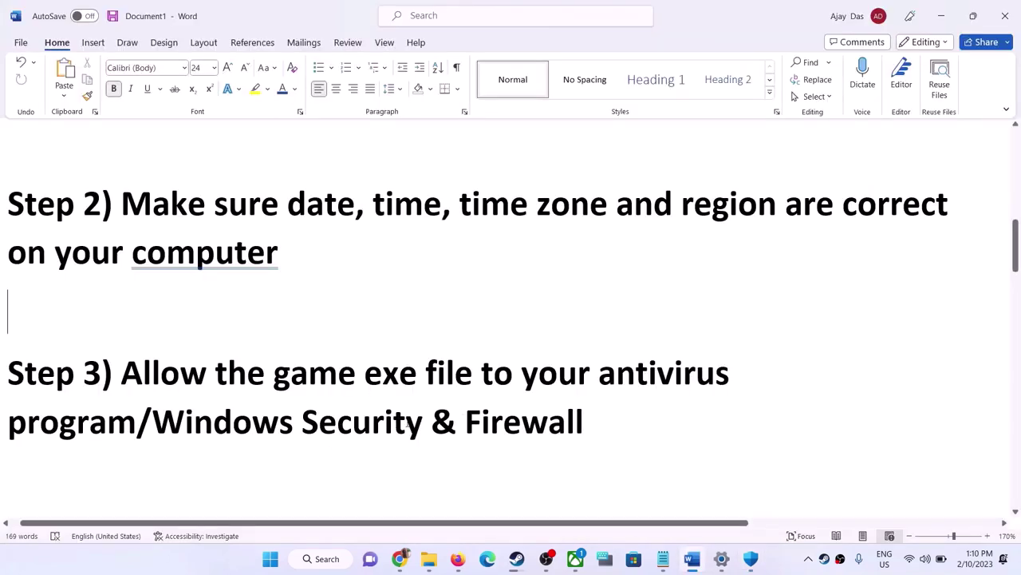
{"action": "left_click_drag", "start_coordinate": [408, 423], "coordinate": [558, 431]}
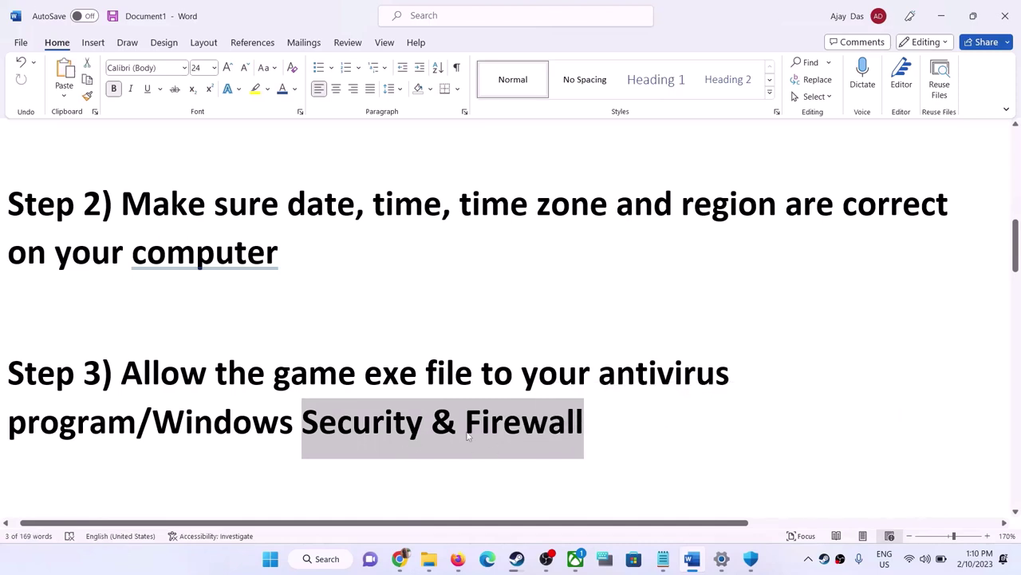
{"action": "left_click", "coordinate": [269, 562]}
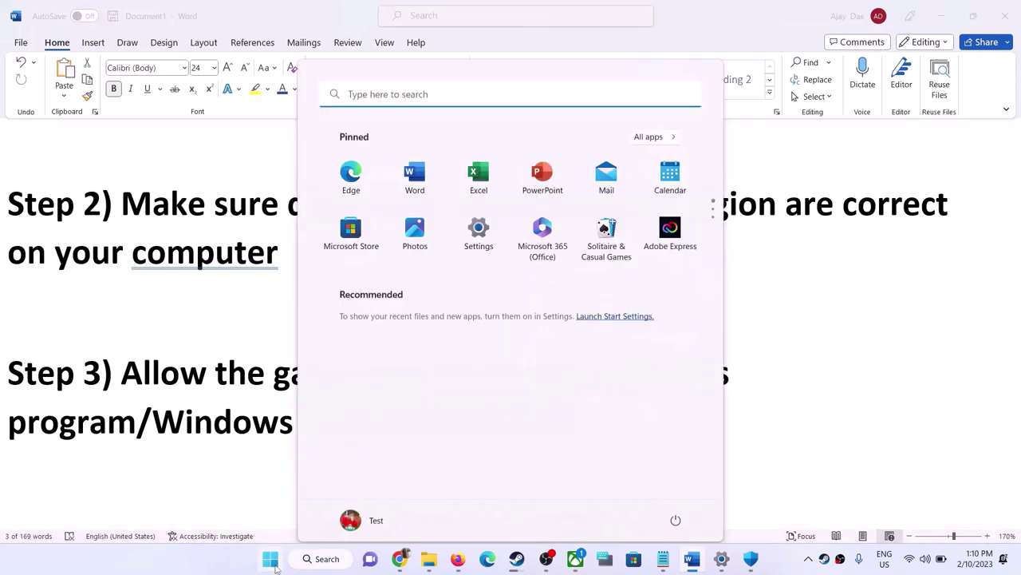
{"action": "type", "text": "cont"}
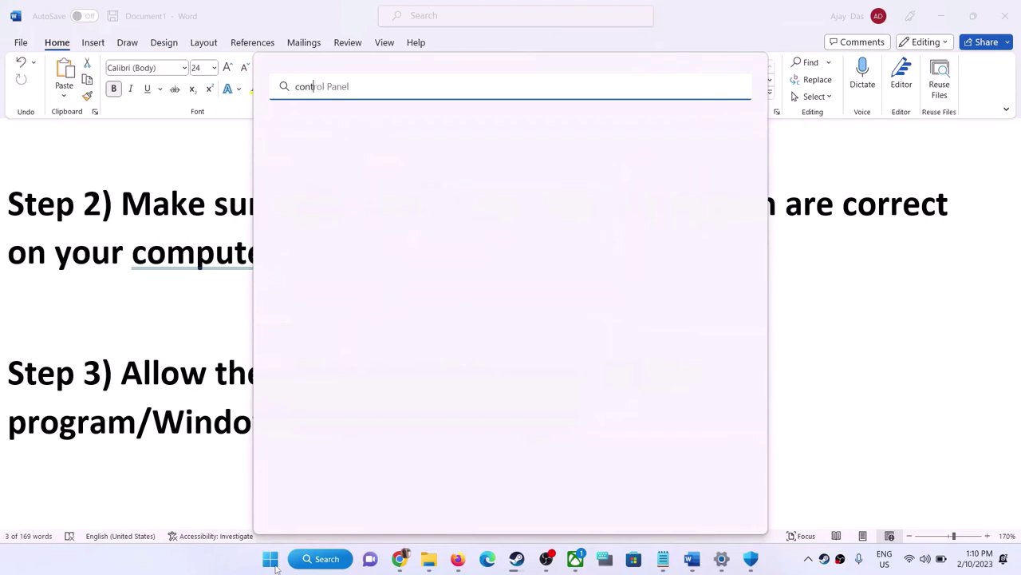
{"action": "type", "text": "r"}
{"action": "left_click", "coordinate": [394, 206]}
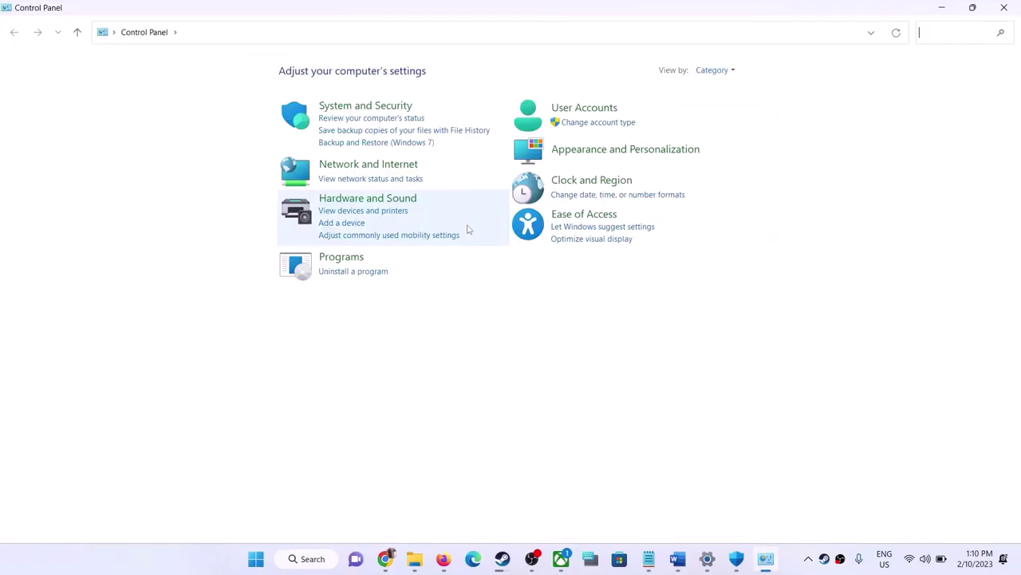
Open the apps allowed through Windows Defender Firewall under System and Security, and unlock the list for changes.
{"action": "left_click", "coordinate": [379, 110]}
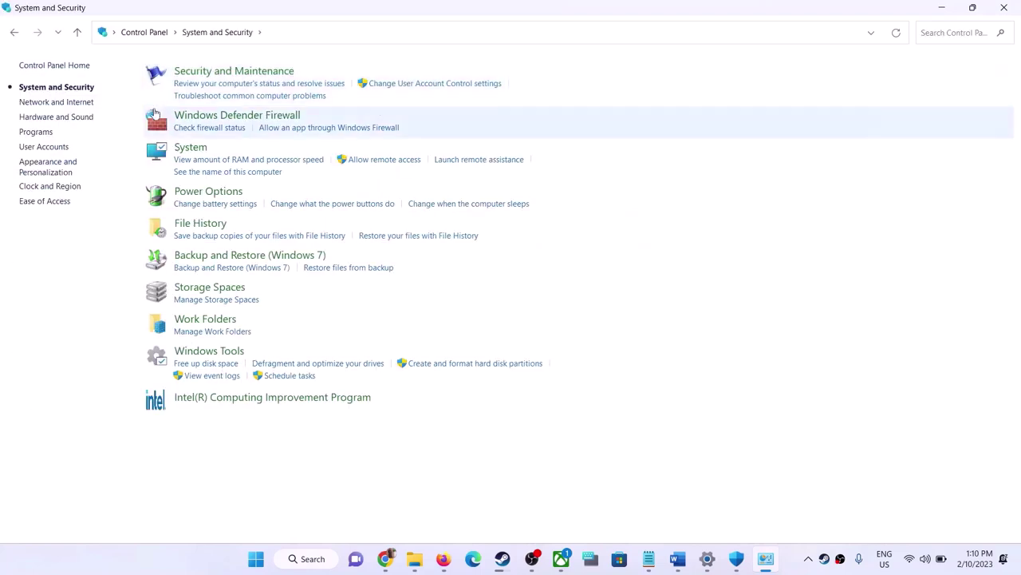
{"action": "left_click", "coordinate": [208, 115]}
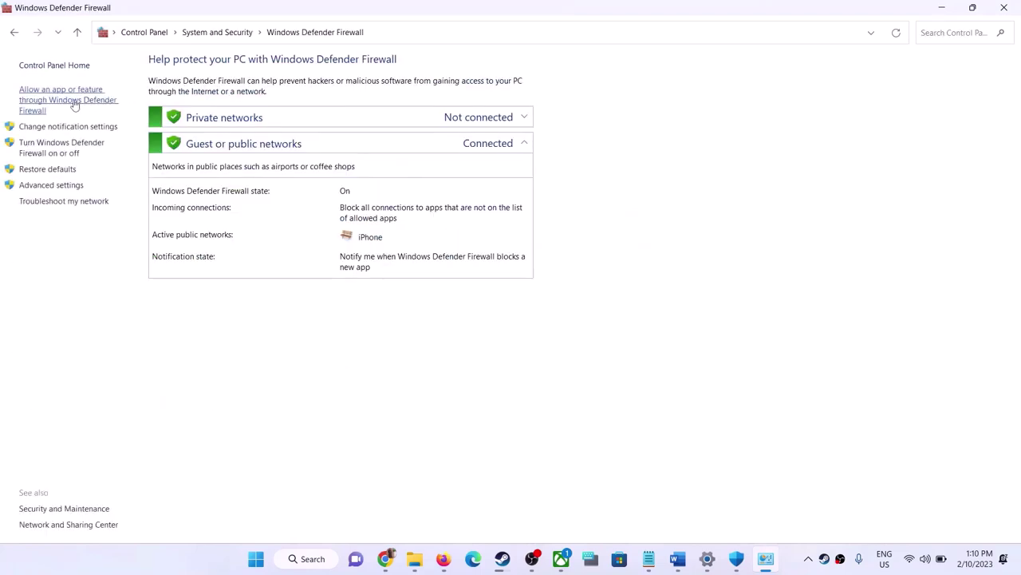
{"action": "left_click", "coordinate": [74, 105]}
{"action": "left_click", "coordinate": [668, 102]}
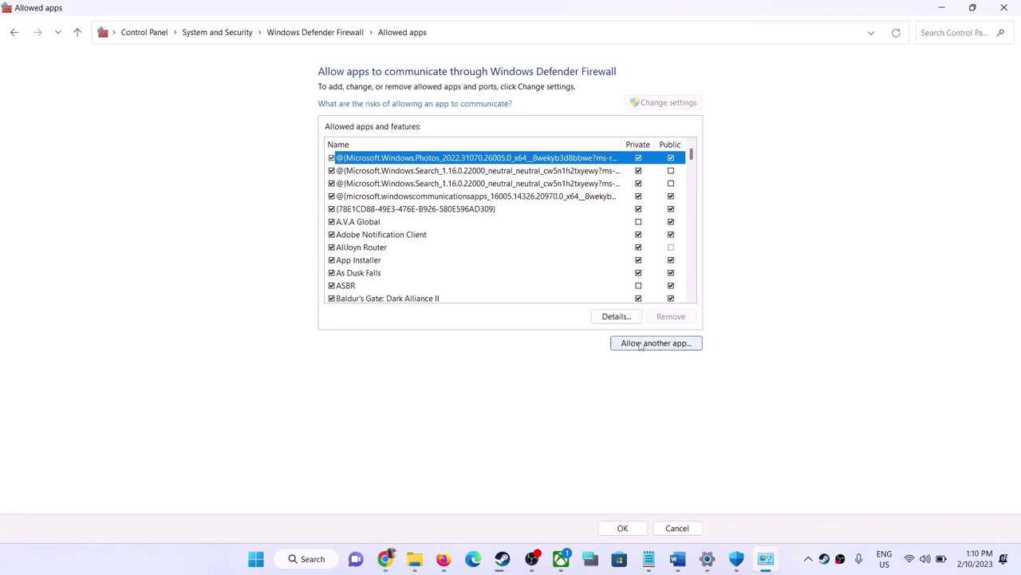
View the file browser for allowing another app through the firewall, cancel adding an app, and close Control Panel.
{"action": "left_click", "coordinate": [642, 343]}
{"action": "left_click", "coordinate": [595, 341]}
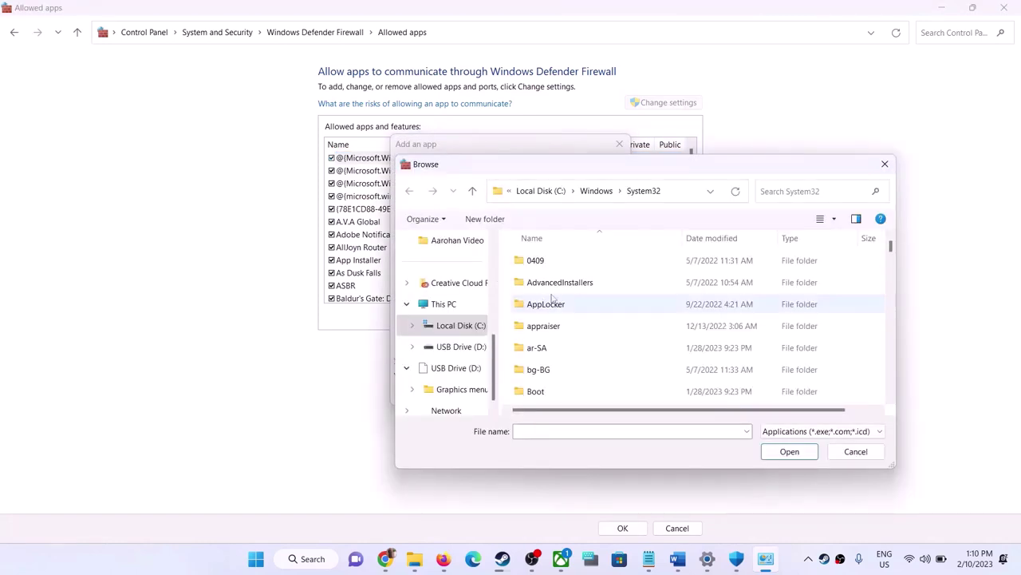
{"action": "left_click", "coordinate": [884, 162]}
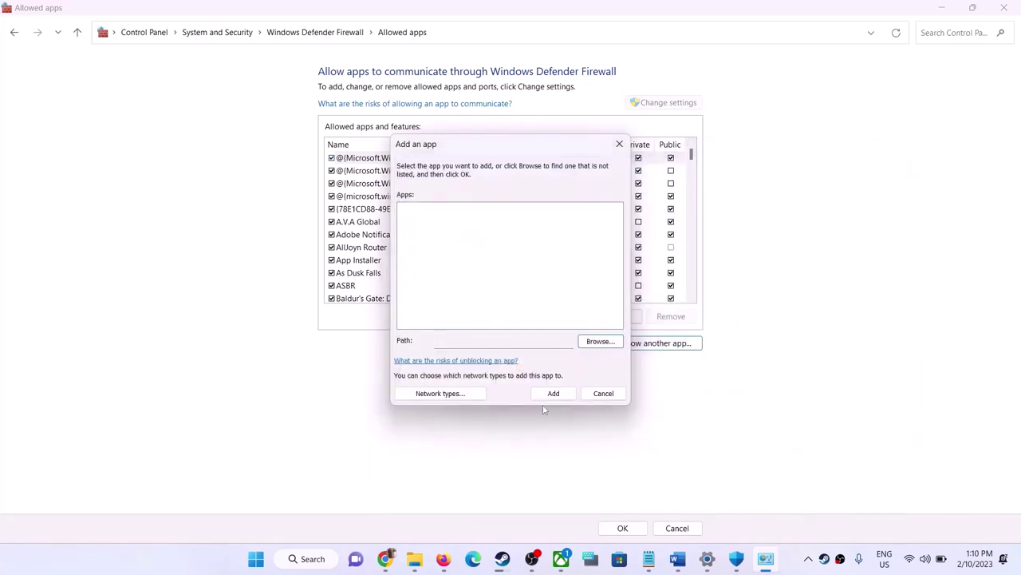
{"action": "left_click", "coordinate": [604, 393]}
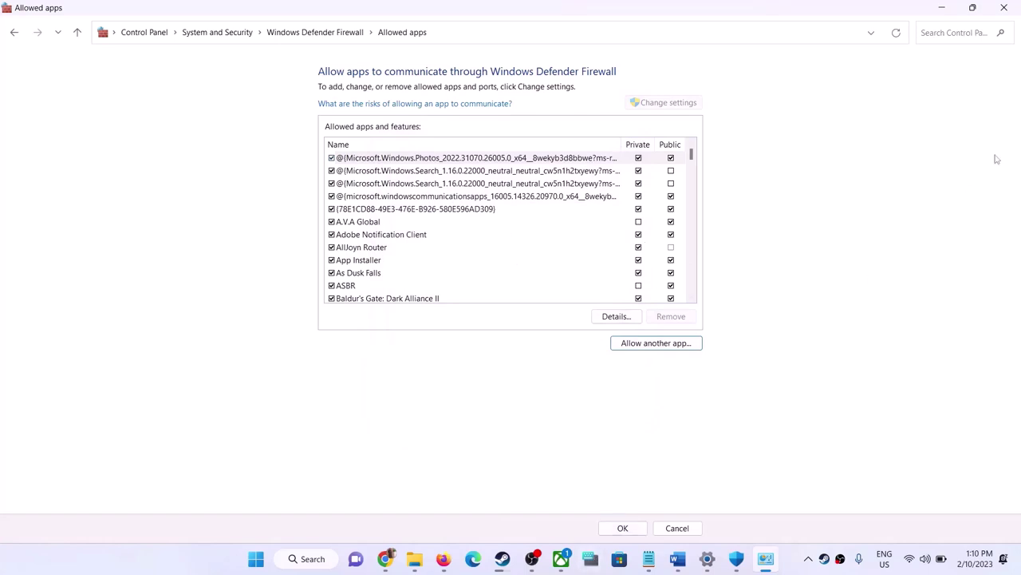
{"action": "left_click", "coordinate": [1010, 7]}
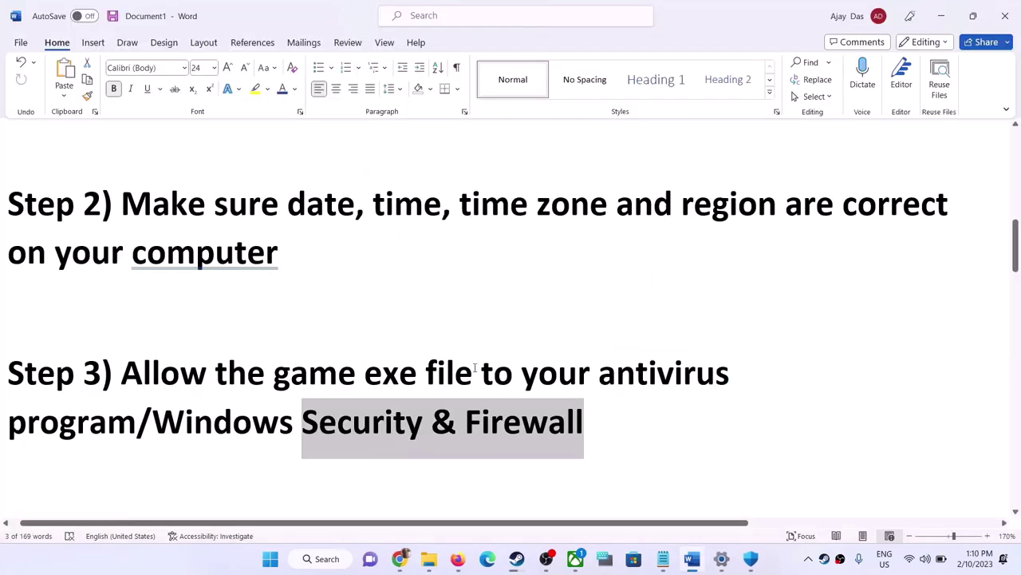
Highlight "Shut down your computer" in Step 4 of the notes, and view the Windows power options without choosing one.
{"action": "scroll", "coordinate": [470, 359], "scroll_direction": "down", "scroll_amount": 5}
{"action": "scroll", "coordinate": [474, 367], "scroll_direction": "up", "scroll_amount": 1}
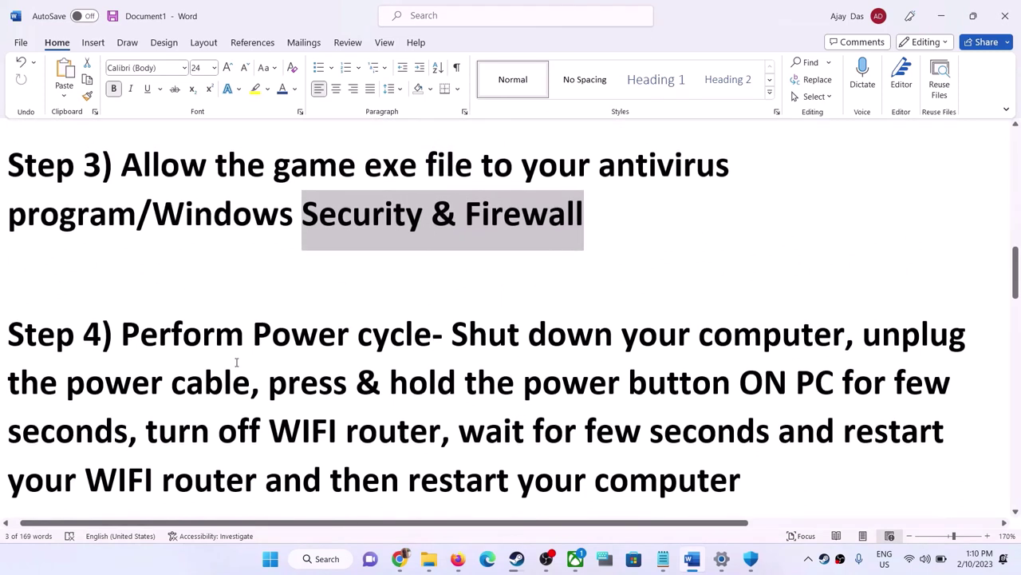
{"action": "left_click_drag", "start_coordinate": [121, 334], "coordinate": [844, 335]}
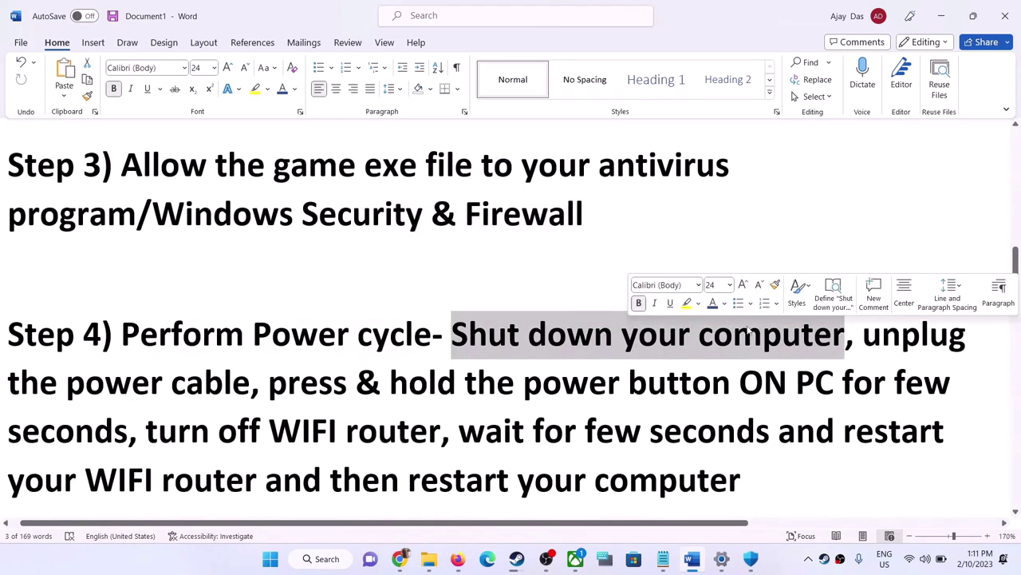
{"action": "left_click", "coordinate": [270, 559]}
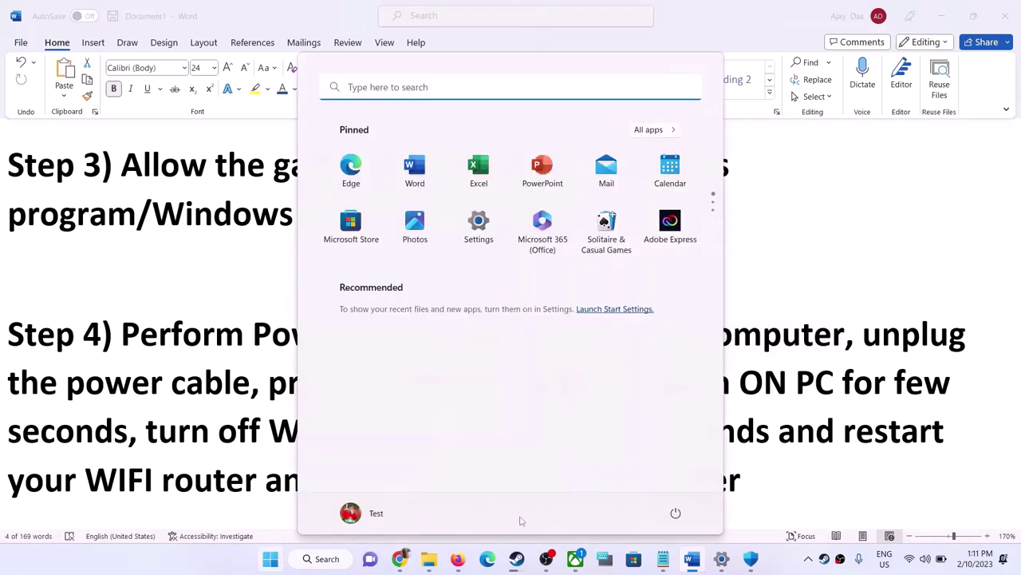
{"action": "left_click", "coordinate": [675, 512]}
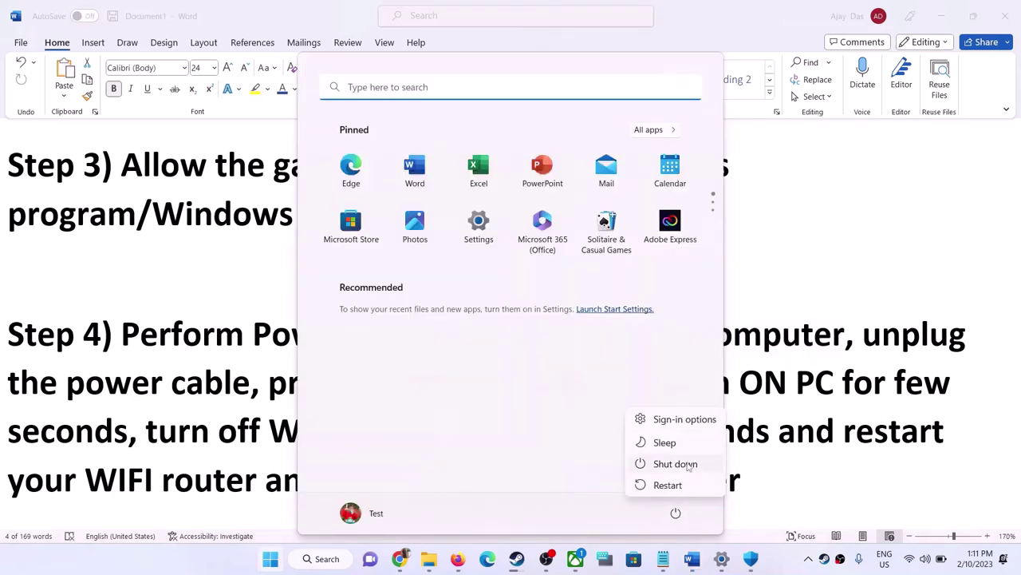
{"action": "key", "text": "Escape"}
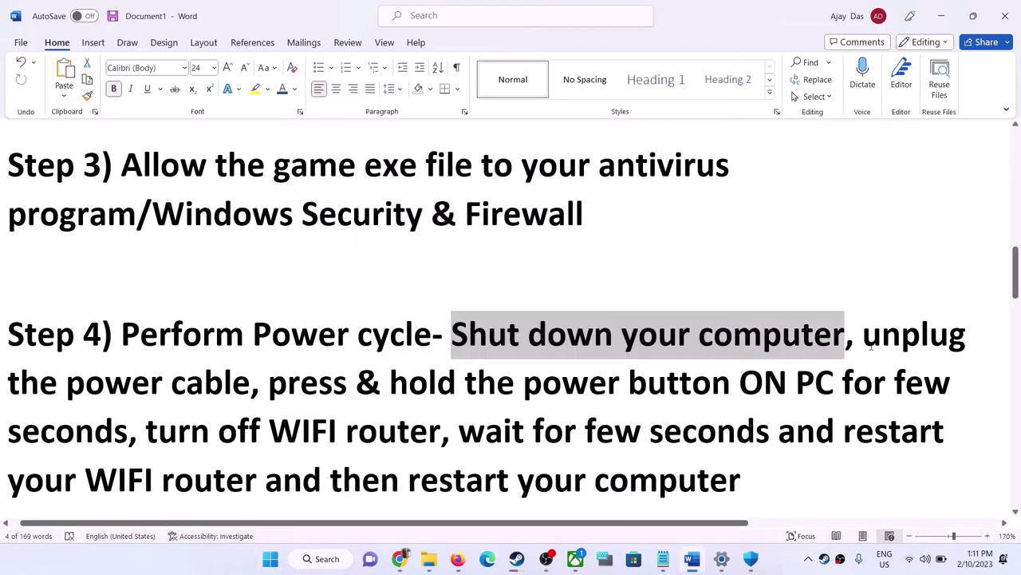
Highlight the Step 4 phrases on unplugging the power cable, holding the power button, and turning off and restarting the WIFI router.
{"action": "left_click_drag", "start_coordinate": [862, 334], "coordinate": [700, 396]}
{"action": "left_click_drag", "start_coordinate": [268, 384], "coordinate": [130, 431]}
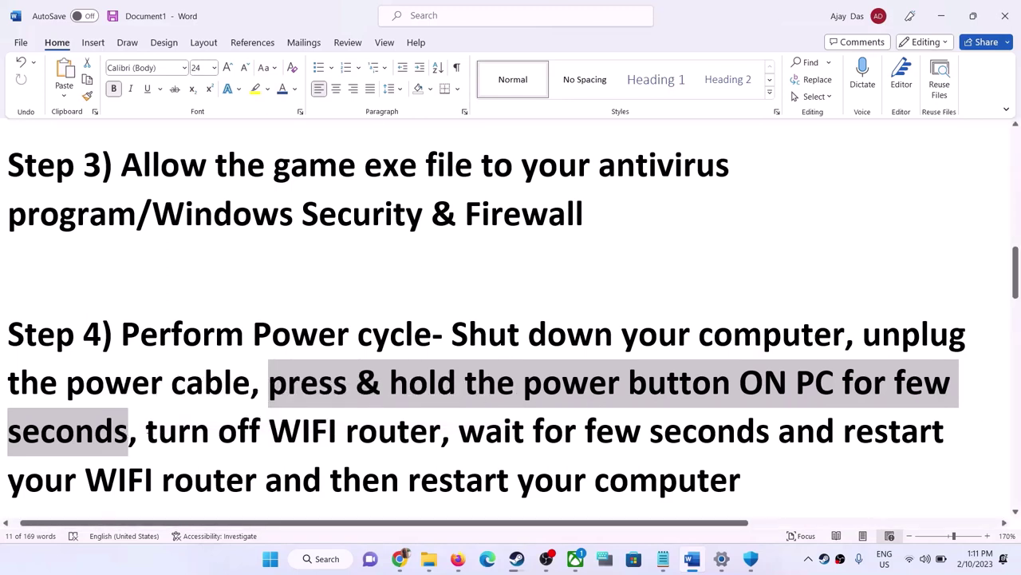
{"action": "left_click_drag", "start_coordinate": [145, 431], "coordinate": [439, 432]}
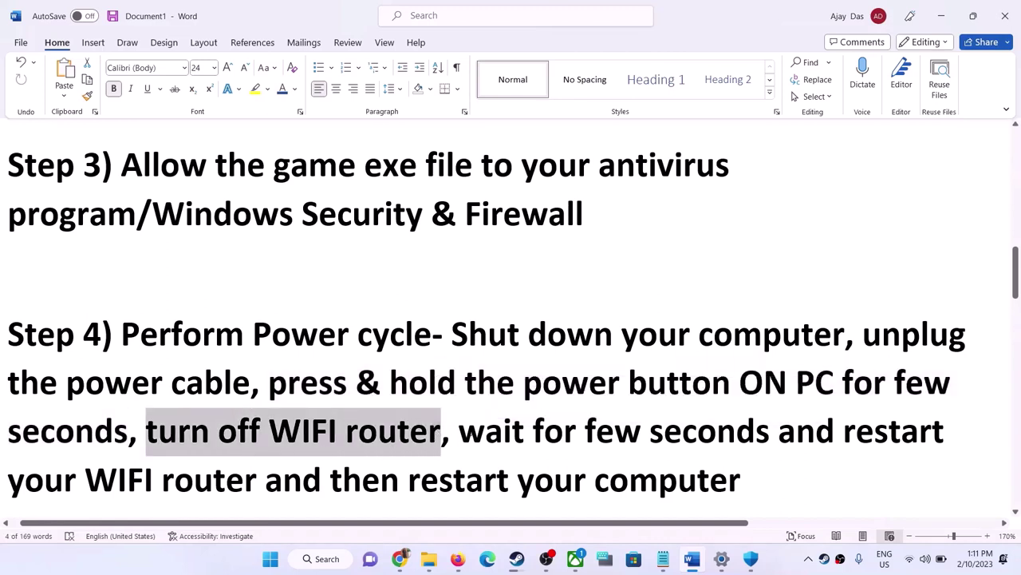
{"action": "left_click_drag", "start_coordinate": [460, 430], "coordinate": [162, 470]}
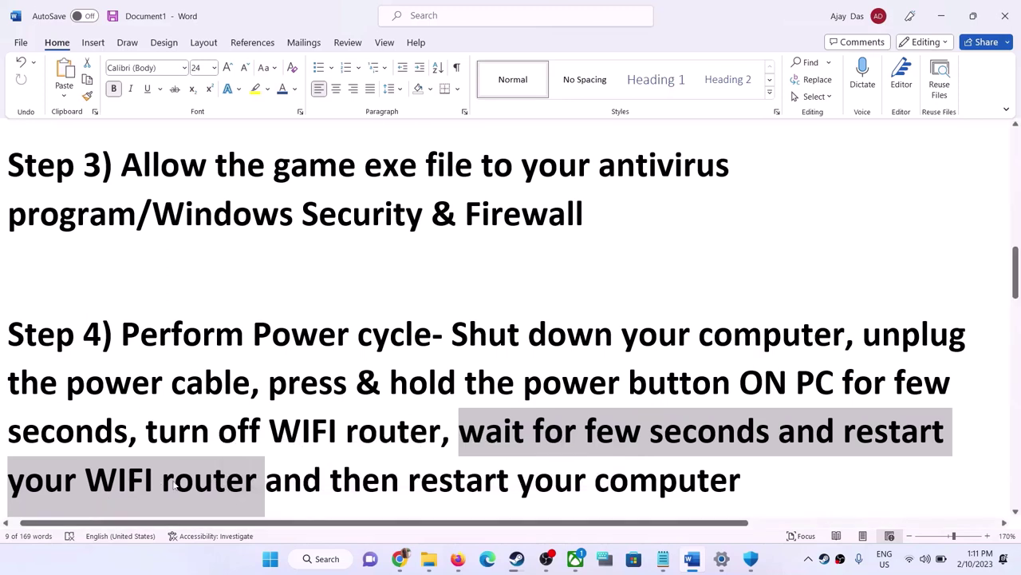
{"action": "left_click", "coordinate": [311, 493]}
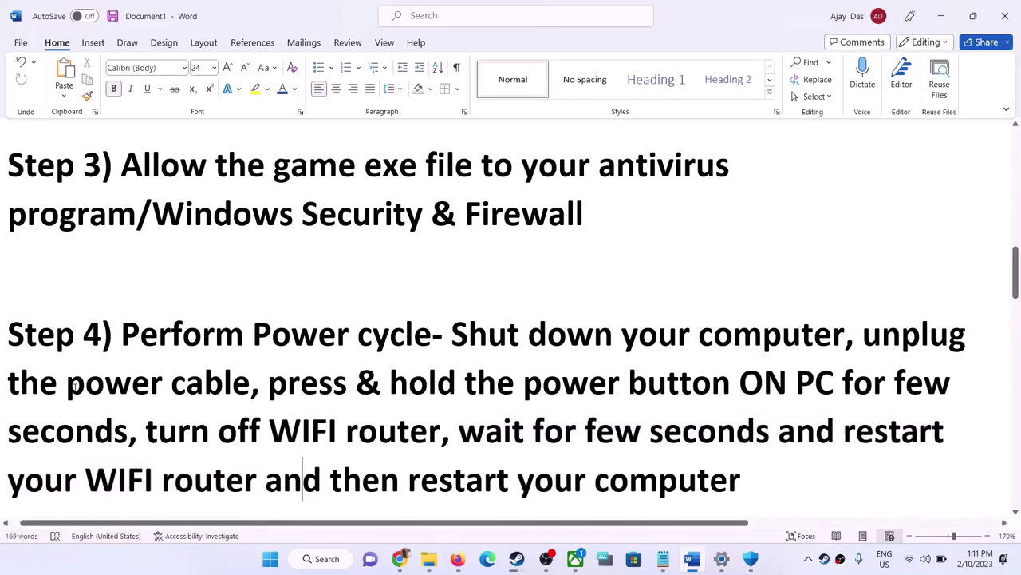
{"action": "left_click_drag", "start_coordinate": [68, 385], "coordinate": [251, 385]}
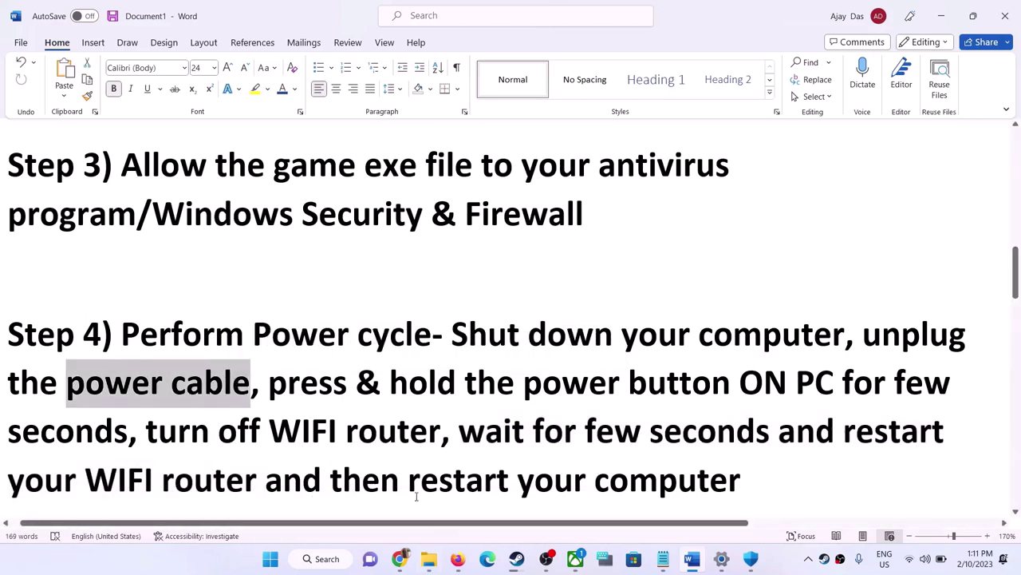
Highlight "restart your computer" in Step 4 and "Disable manual proxy" in Step 5 of the notes.
{"action": "left_click_drag", "start_coordinate": [409, 481], "coordinate": [740, 480]}
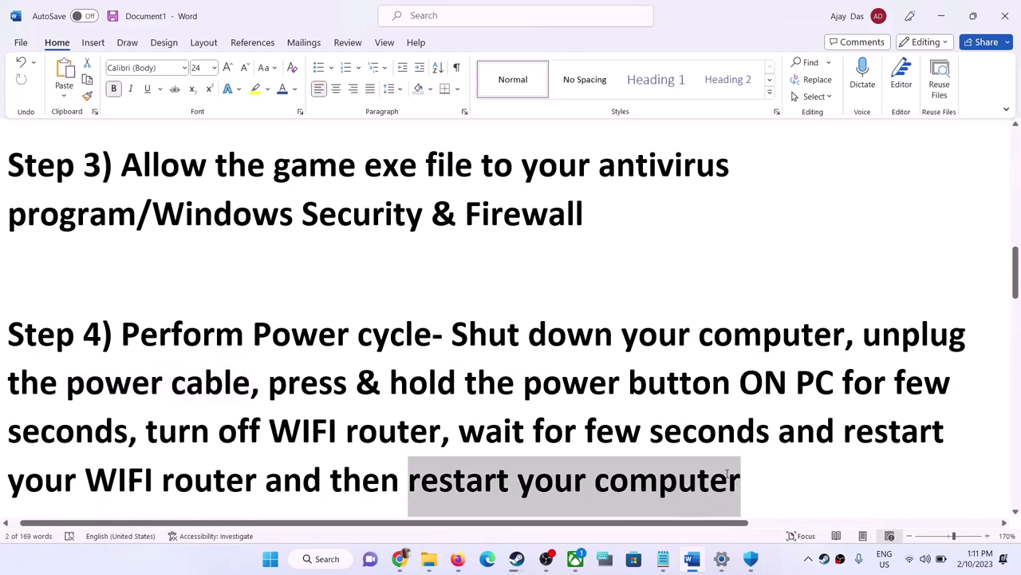
{"action": "left_click", "coordinate": [359, 339]}
{"action": "scroll", "coordinate": [363, 352], "scroll_direction": "down", "scroll_amount": 3}
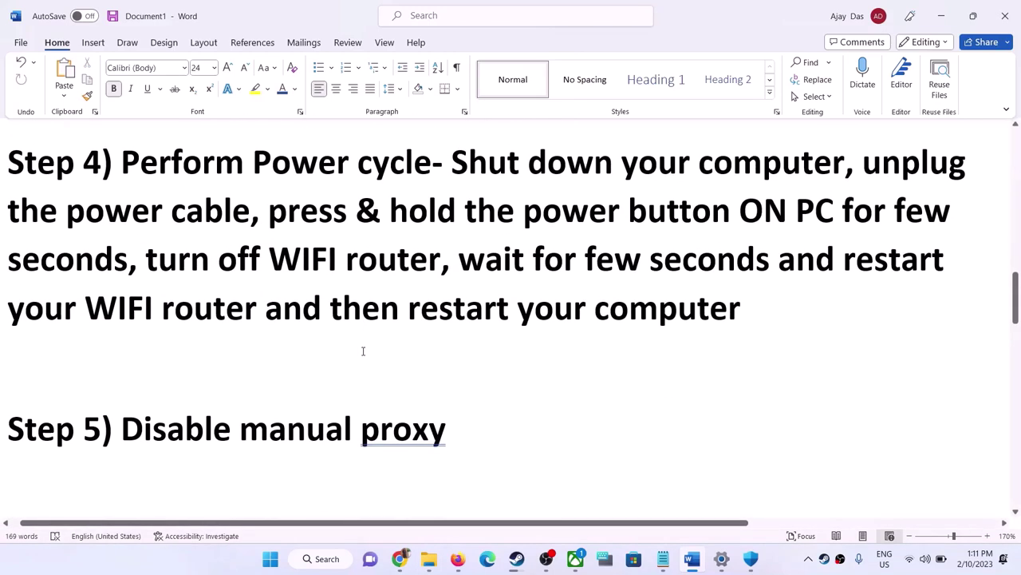
{"action": "left_click_drag", "start_coordinate": [121, 407], "coordinate": [437, 410]}
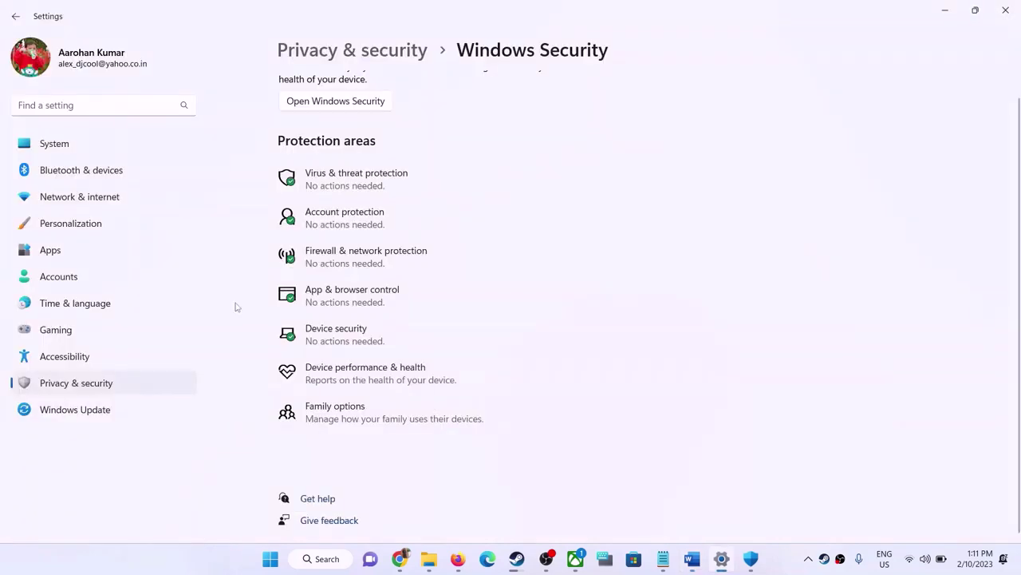
View the manual proxy setup among the Network & internet settings in Windows Settings, and close Settings.
{"action": "left_click", "coordinate": [15, 16]}
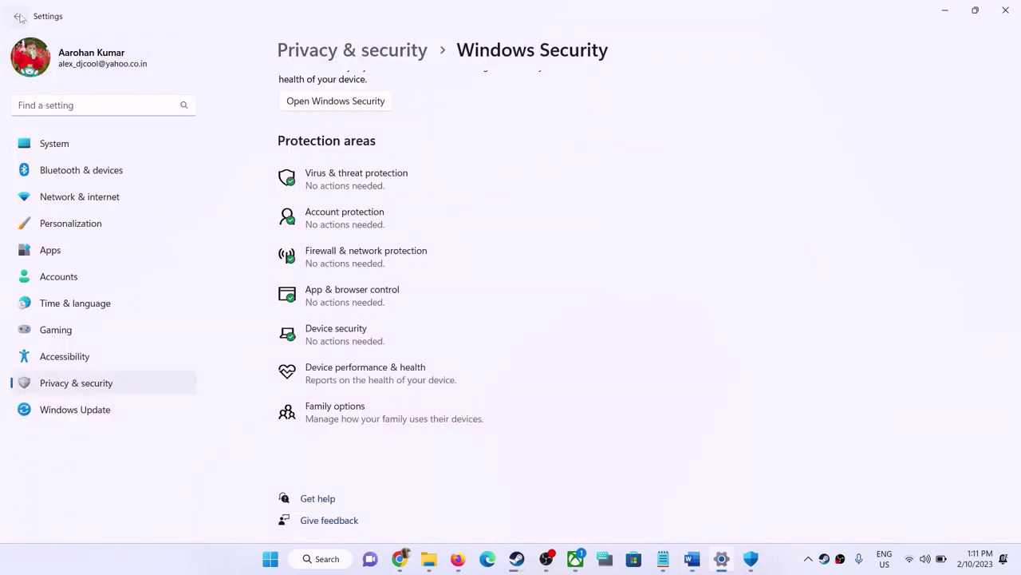
{"action": "left_click", "coordinate": [99, 200]}
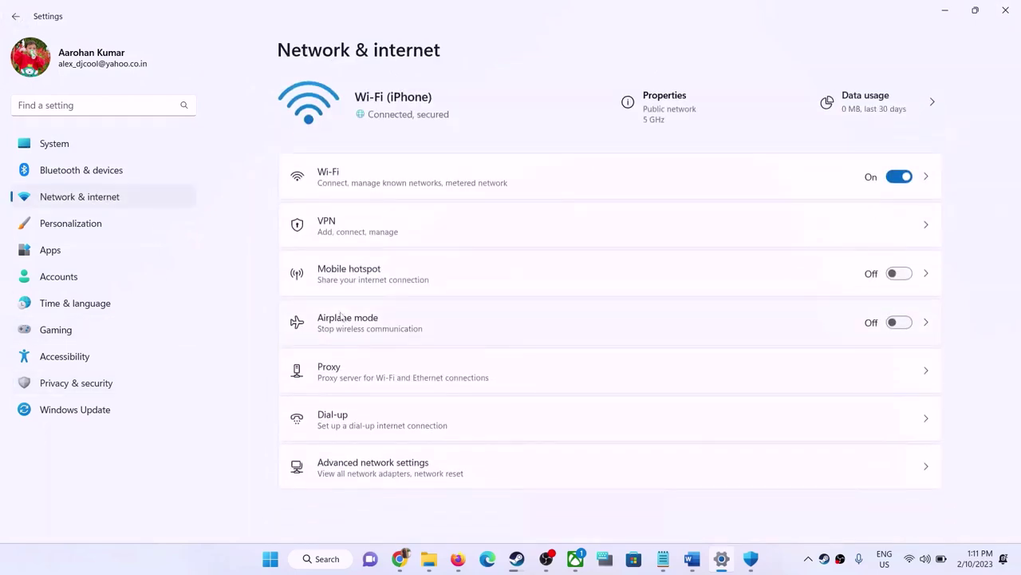
{"action": "left_click", "coordinate": [414, 376]}
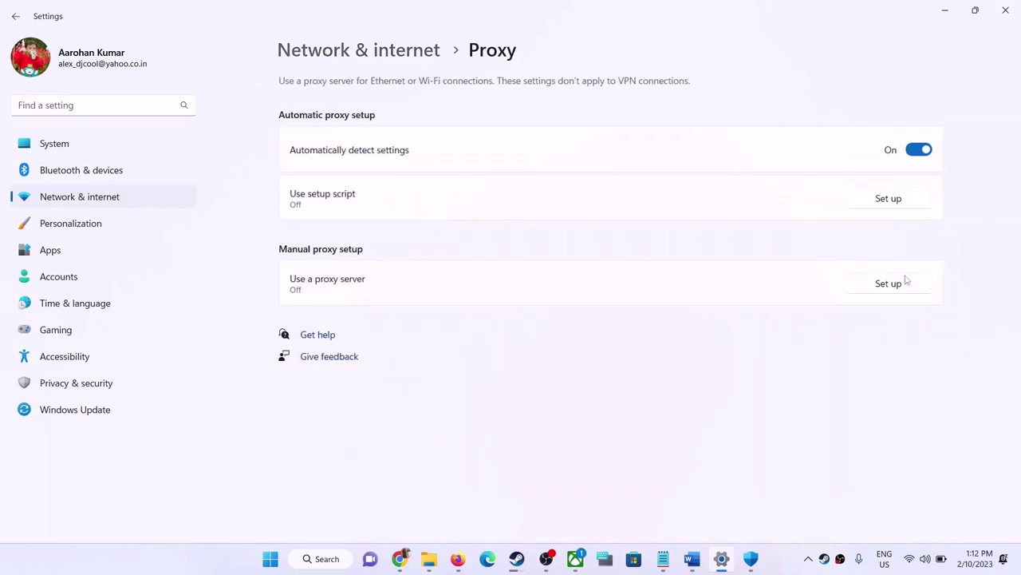
{"action": "left_click", "coordinate": [1007, 17]}
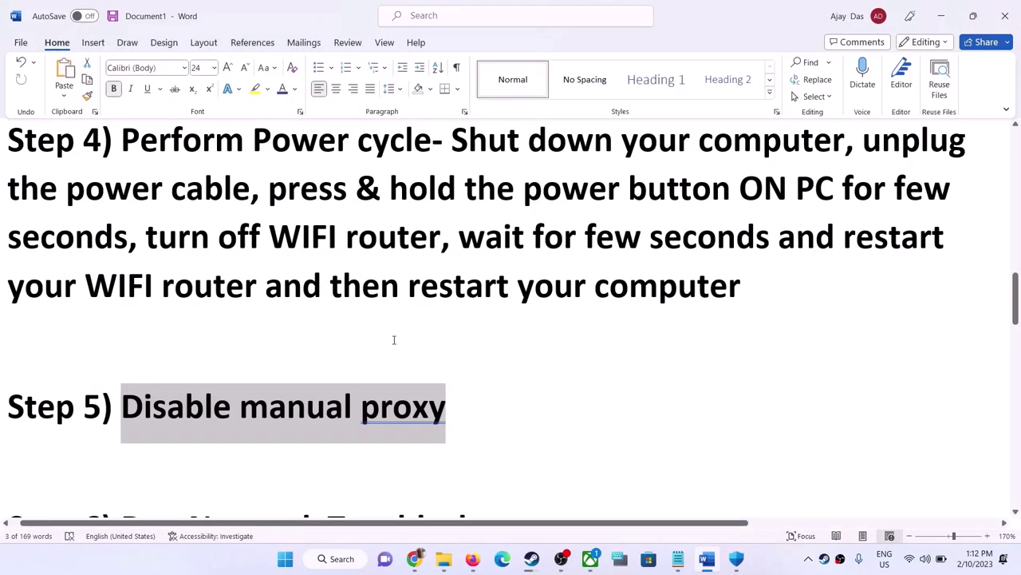
Highlight "Network Troubleshooter" in Step 6 of the notes, and view Windows' other troubleshooters in the system settings without running one.
{"action": "scroll", "coordinate": [392, 337], "scroll_direction": "down", "scroll_amount": 3}
{"action": "left_click_drag", "start_coordinate": [189, 388], "coordinate": [550, 391]}
{"action": "key", "text": "super+i"}
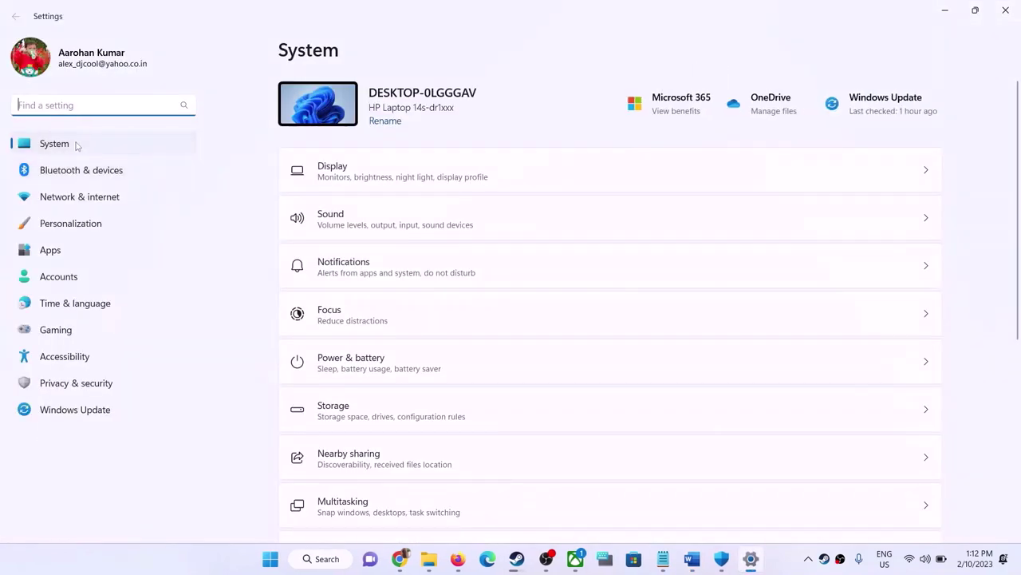
{"action": "scroll", "coordinate": [382, 320], "scroll_direction": "down", "scroll_amount": 3}
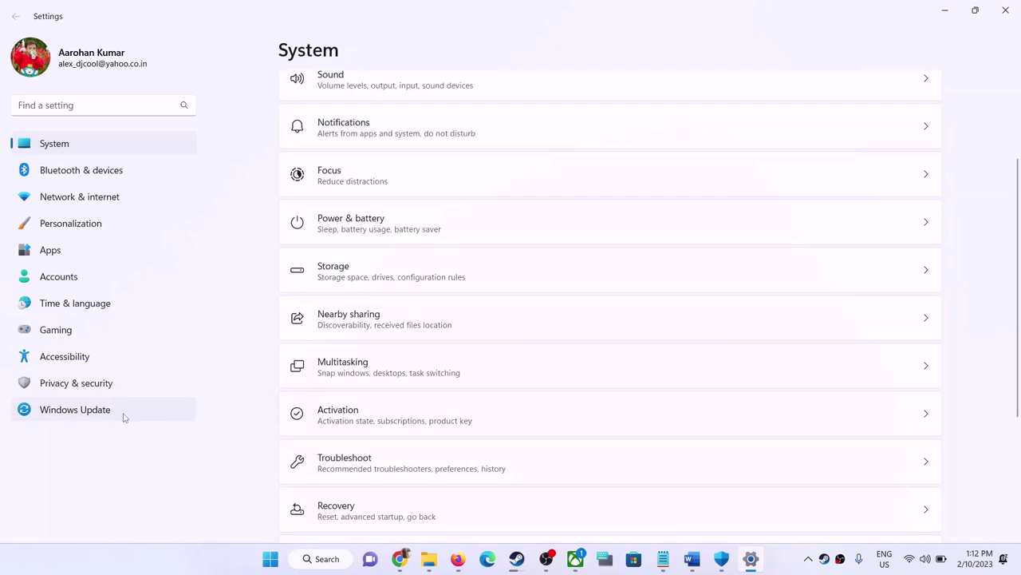
{"action": "left_click", "coordinate": [347, 470]}
{"action": "left_click", "coordinate": [370, 222]}
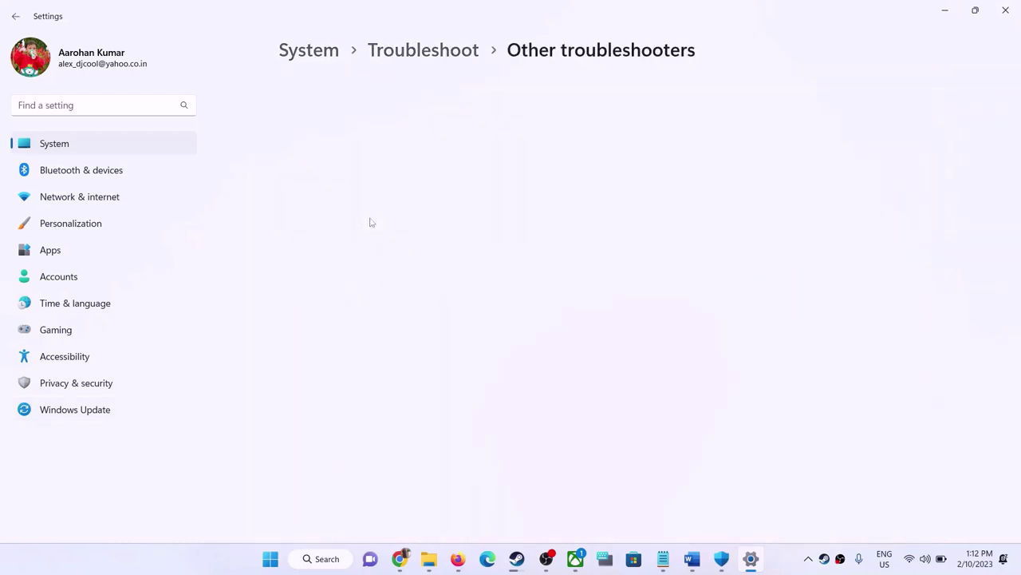
{"action": "scroll", "coordinate": [373, 275], "scroll_direction": "down", "scroll_amount": 1}
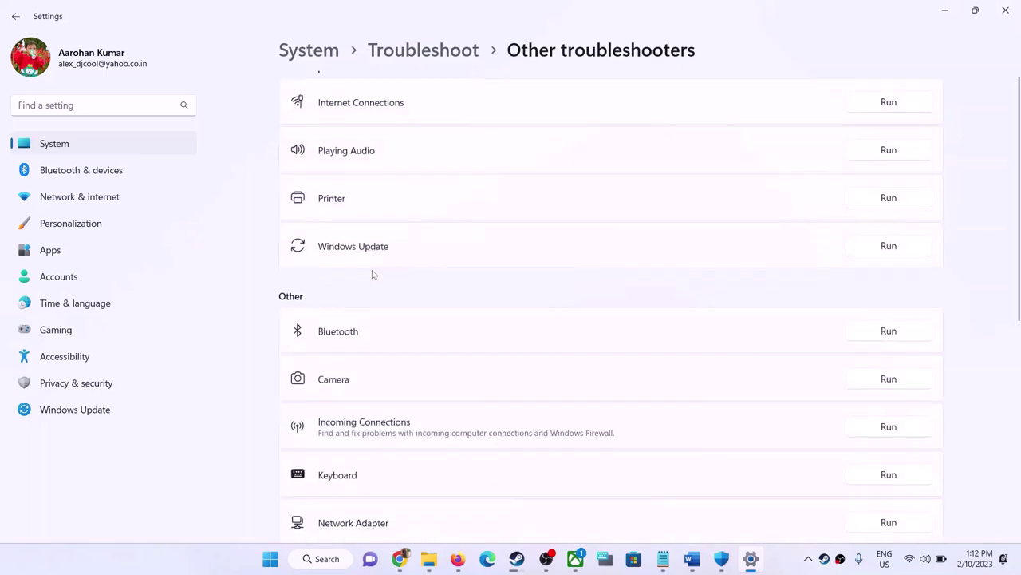
{"action": "scroll", "coordinate": [373, 275], "scroll_direction": "down", "scroll_amount": 3}
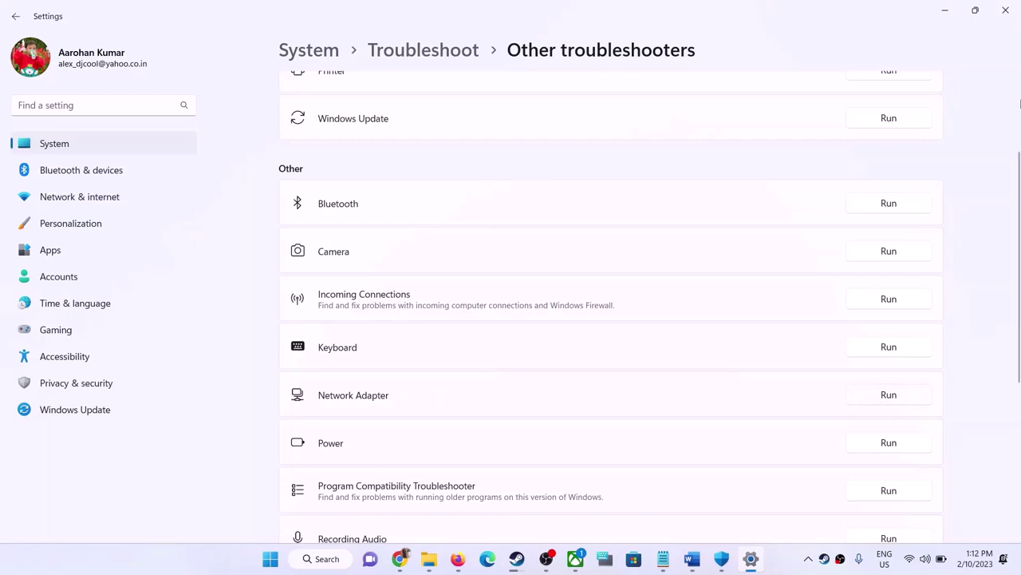
{"action": "left_click", "coordinate": [1006, 10]}
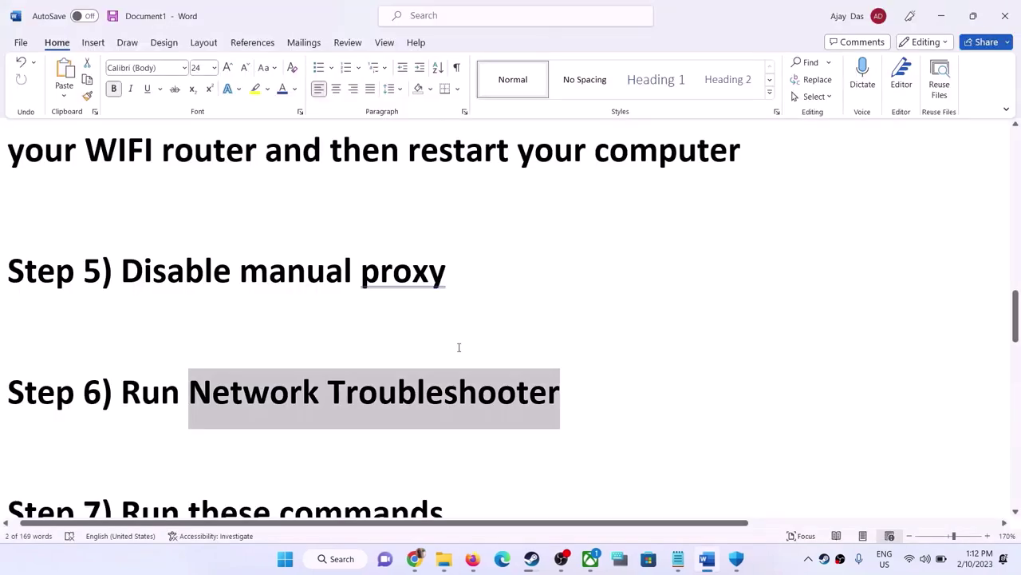
Copy the command ipconfig /flushdns from Step 7 of the notes.
{"action": "scroll", "coordinate": [459, 347], "scroll_direction": "down", "scroll_amount": 5}
{"action": "double_click", "coordinate": [324, 155]}
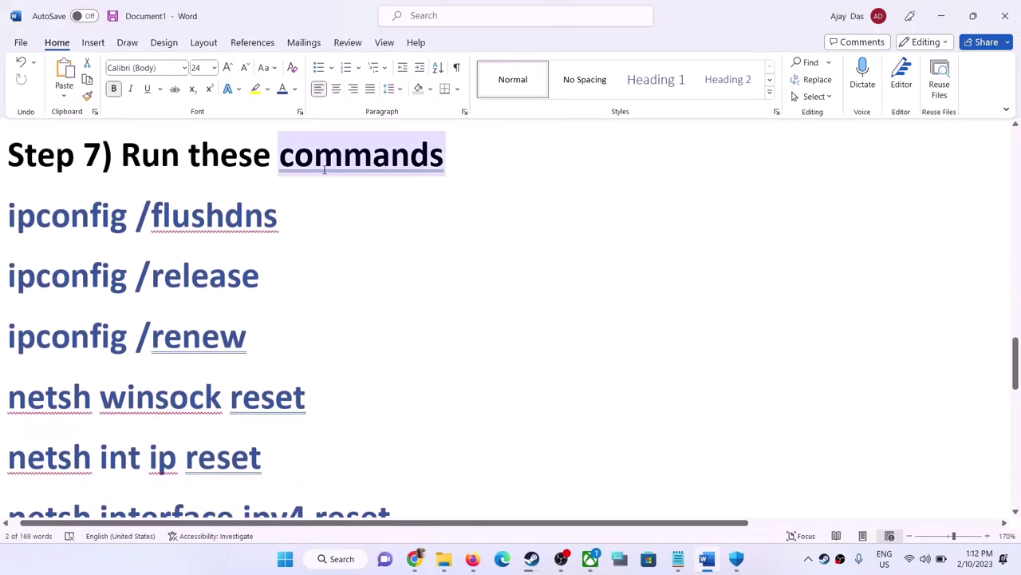
{"action": "left_click_drag", "start_coordinate": [281, 213], "coordinate": [2, 209]}
{"action": "key", "text": "ctrl+c"}
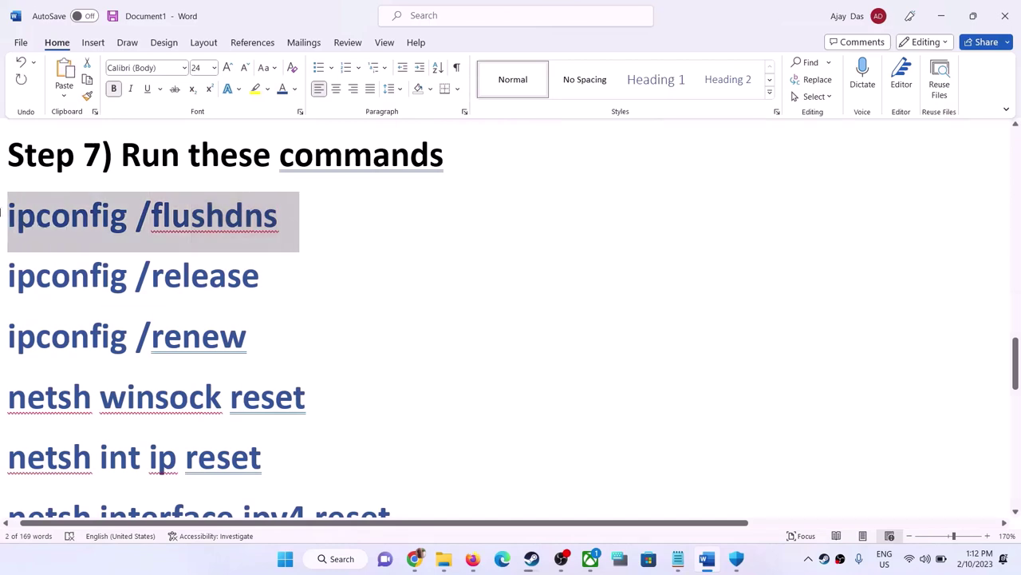
Open Command Prompt as administrator and run the copied ipconfig /flushdns command.
{"action": "left_click", "coordinate": [289, 565]}
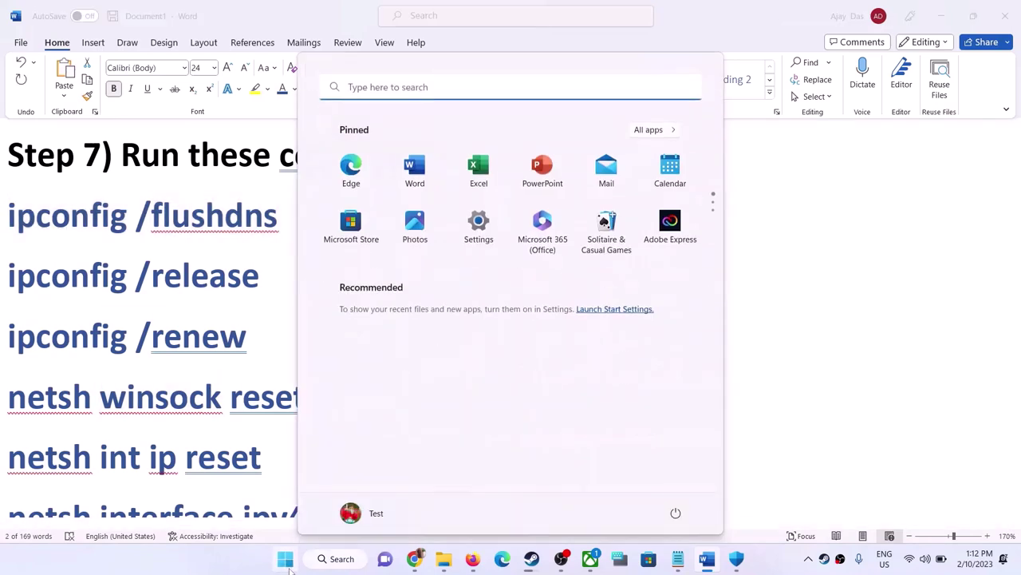
{"action": "type", "text": "cmd"}
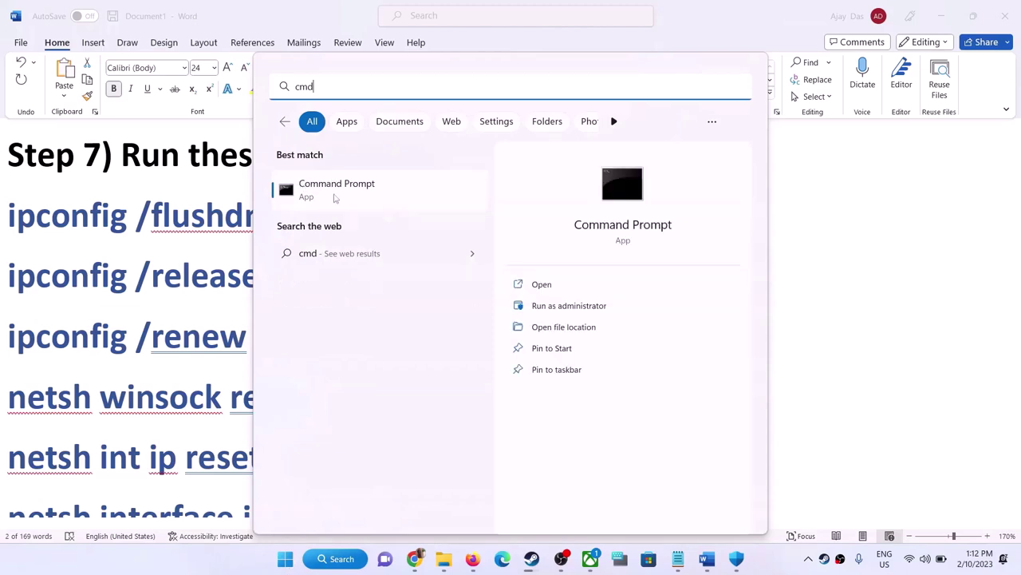
{"action": "left_click", "coordinate": [335, 198]}
{"action": "right_click", "coordinate": [336, 200]}
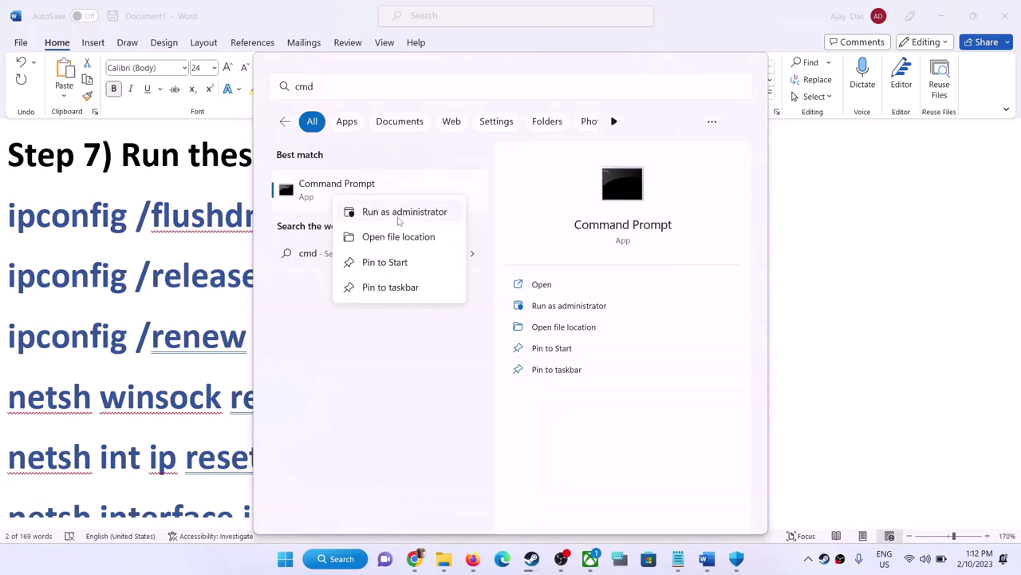
{"action": "left_click", "coordinate": [385, 213]}
{"action": "left_click", "coordinate": [545, 307]}
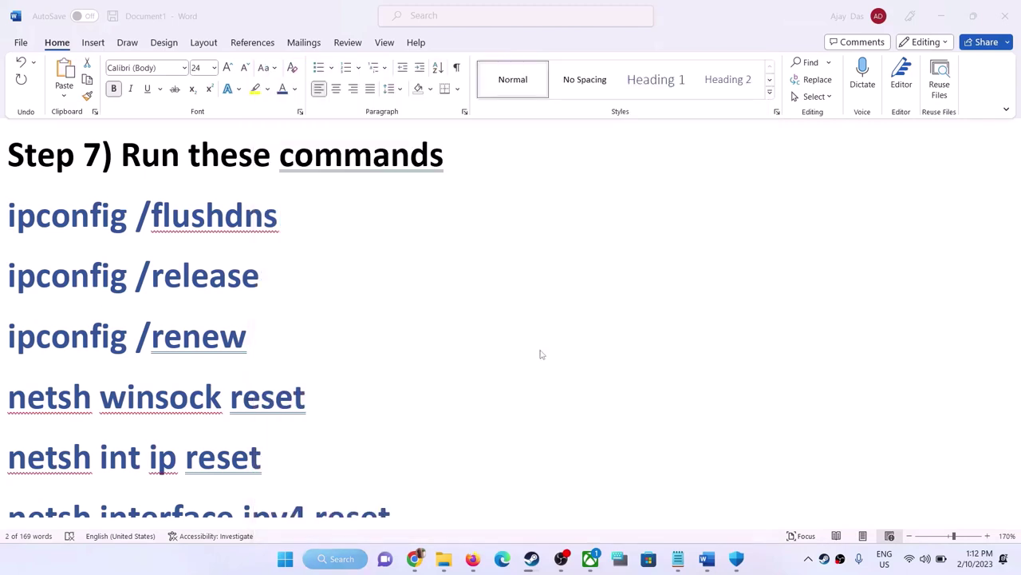
{"action": "left_click", "coordinate": [453, 385]}
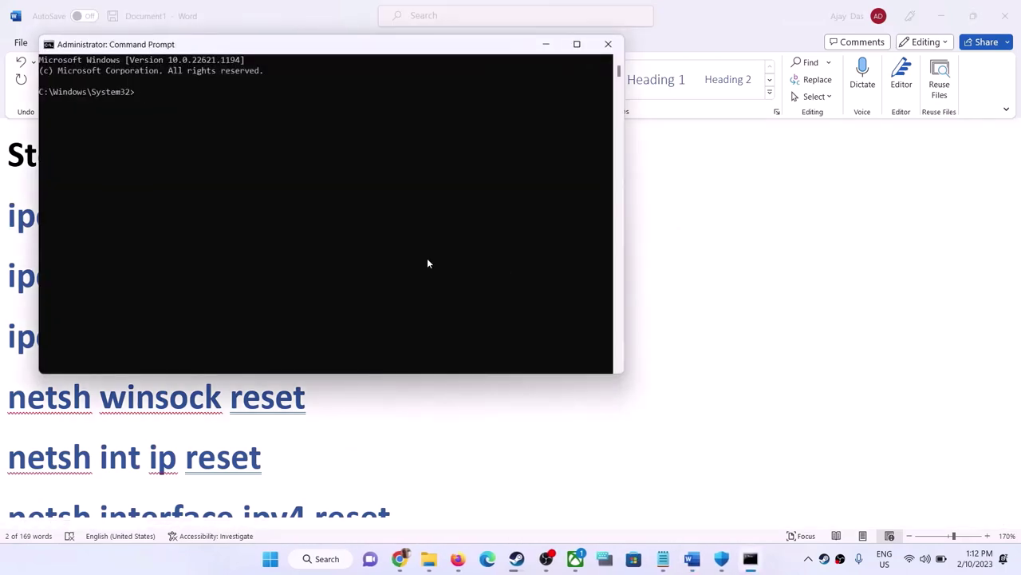
{"action": "key", "text": "ctrl+v"}
{"action": "key", "text": "Return"}
Copy ipconfig /release from the Word notes and run it in Command Prompt.
{"action": "key", "text": "alt+Tab"}
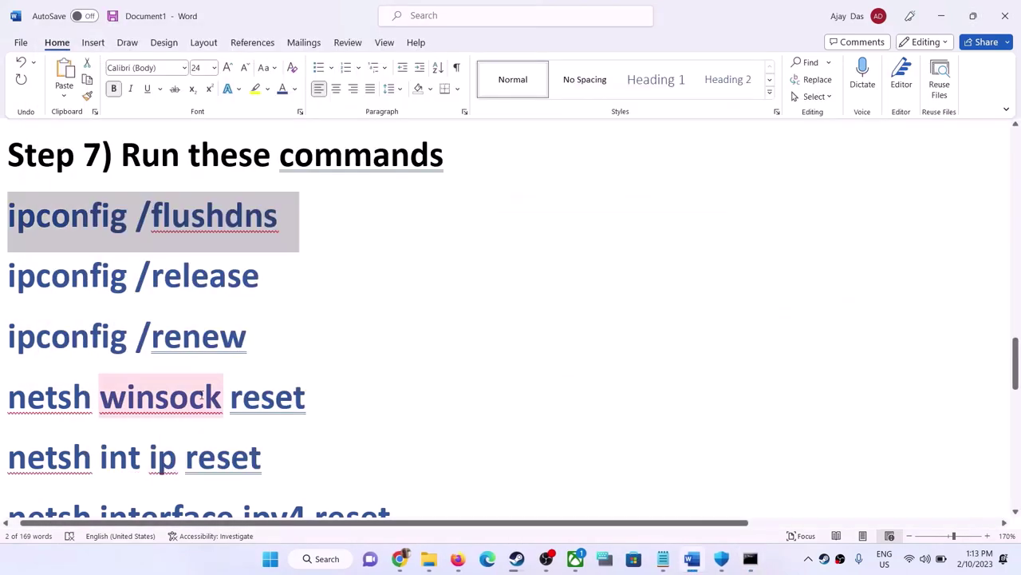
{"action": "left_click_drag", "start_coordinate": [275, 275], "coordinate": [2, 279]}
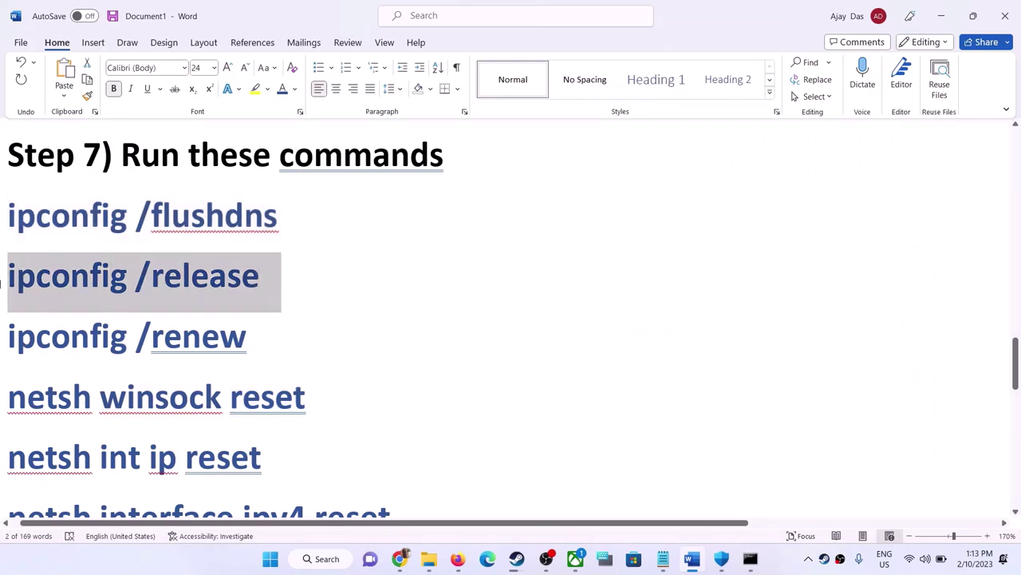
{"action": "key", "text": "ctrl+c"}
{"action": "key", "text": "alt+Tab"}
{"action": "key", "text": "ctrl+v"}
{"action": "key", "text": "Return"}
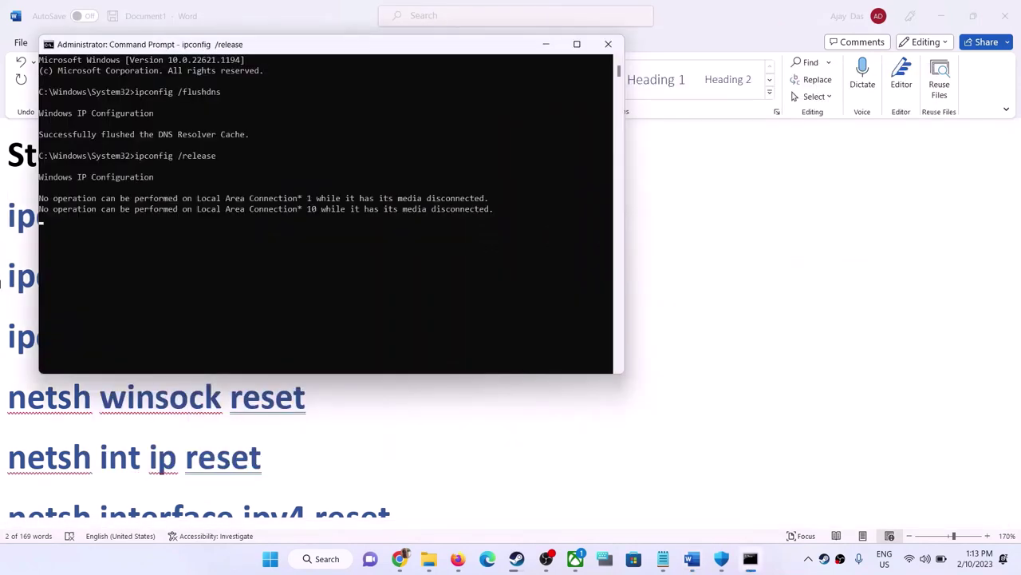
Copy ipconfig /renew from the Word notes and run it in Command Prompt.
{"action": "key", "text": "alt+Tab"}
{"action": "left_click_drag", "start_coordinate": [250, 332], "coordinate": [1, 337]}
{"action": "key", "text": "ctrl+c"}
{"action": "key", "text": "alt+Tab"}
{"action": "key", "text": "ctrl+v"}
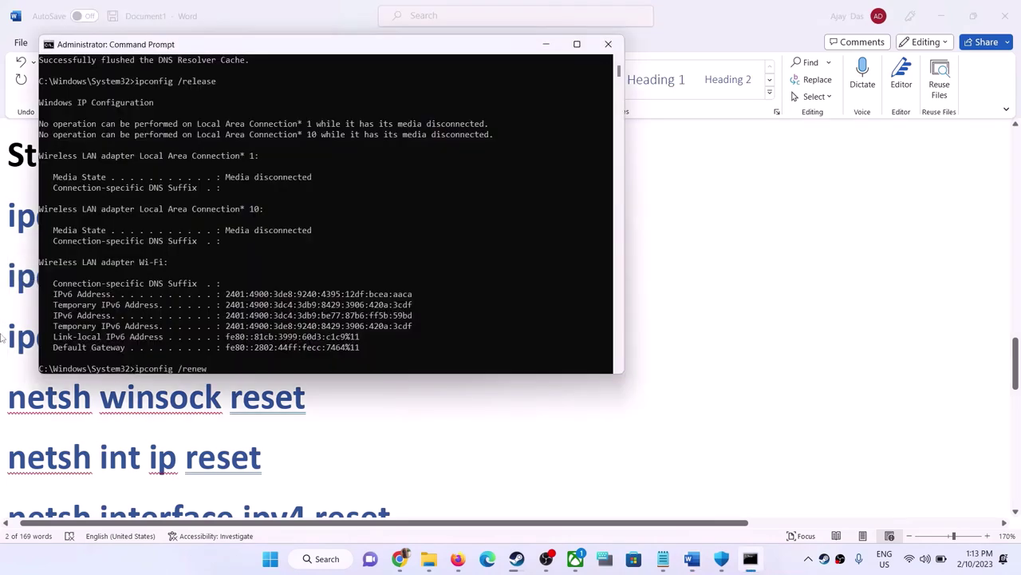
{"action": "key", "text": "Return"}
Copy netsh winsock reset from the Word notes and run it in Command Prompt.
{"action": "key", "text": "alt+Tab"}
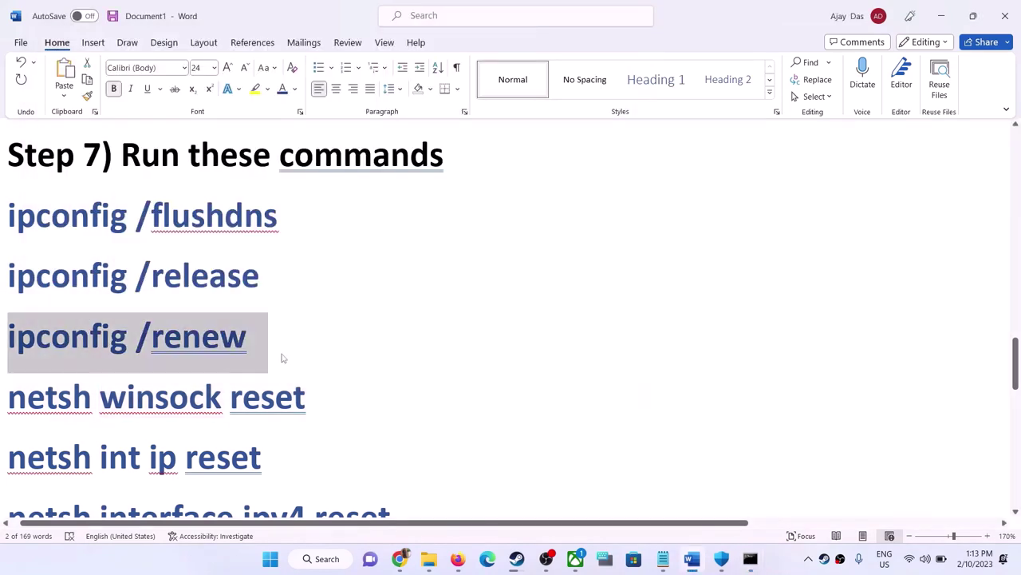
{"action": "double_click", "coordinate": [269, 391]}
{"action": "left_click_drag", "start_coordinate": [270, 391], "coordinate": [46, 411]}
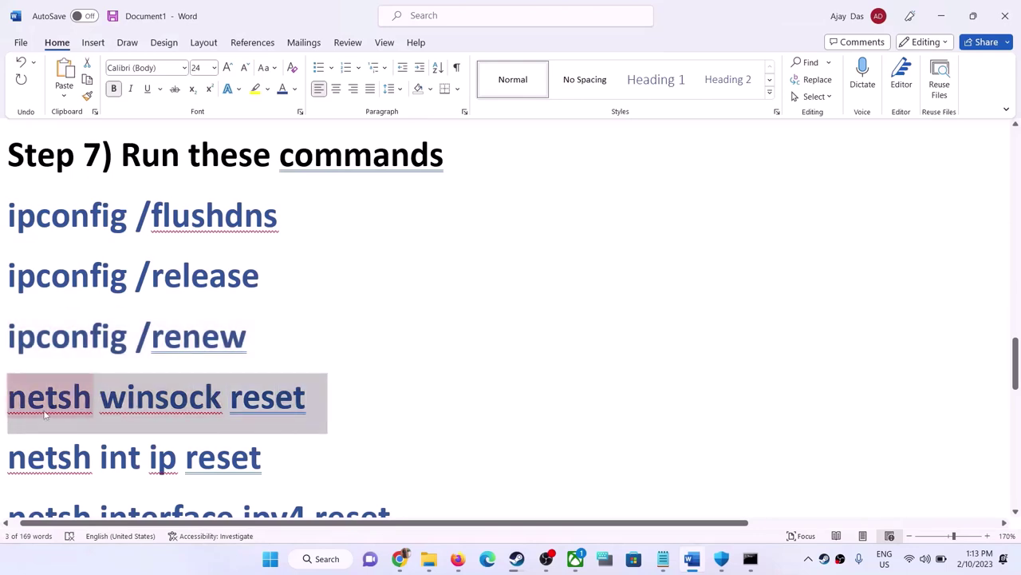
{"action": "key", "text": "ctrl+c"}
{"action": "key", "text": "alt+Tab"}
{"action": "key", "text": "ctrl+v"}
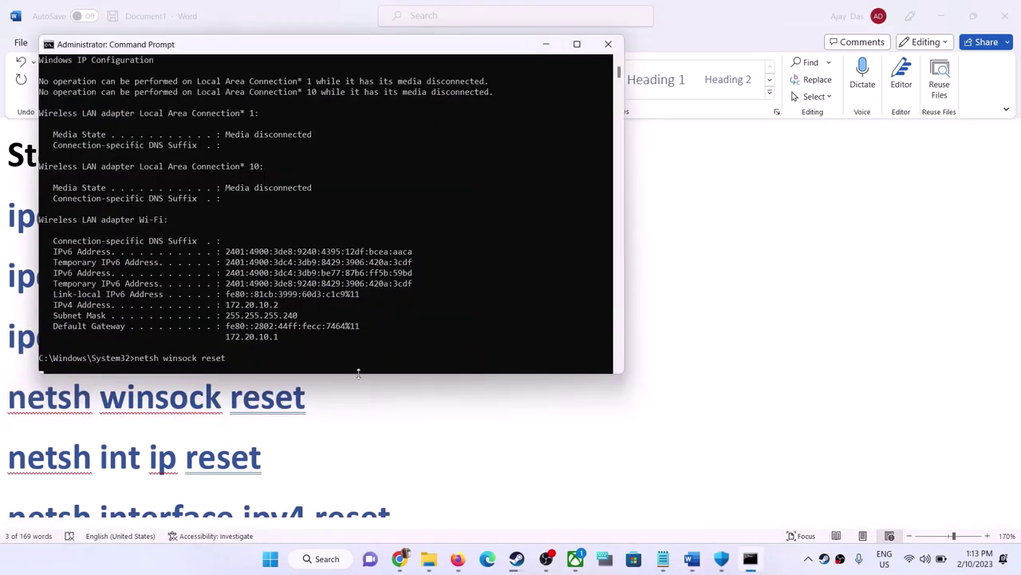
{"action": "key", "text": "Return"}
Copy netsh int ip reset from the Word notes and run it in Command Prompt.
{"action": "key", "text": "alt+Tab"}
{"action": "scroll", "coordinate": [299, 391], "scroll_direction": "down", "scroll_amount": 4}
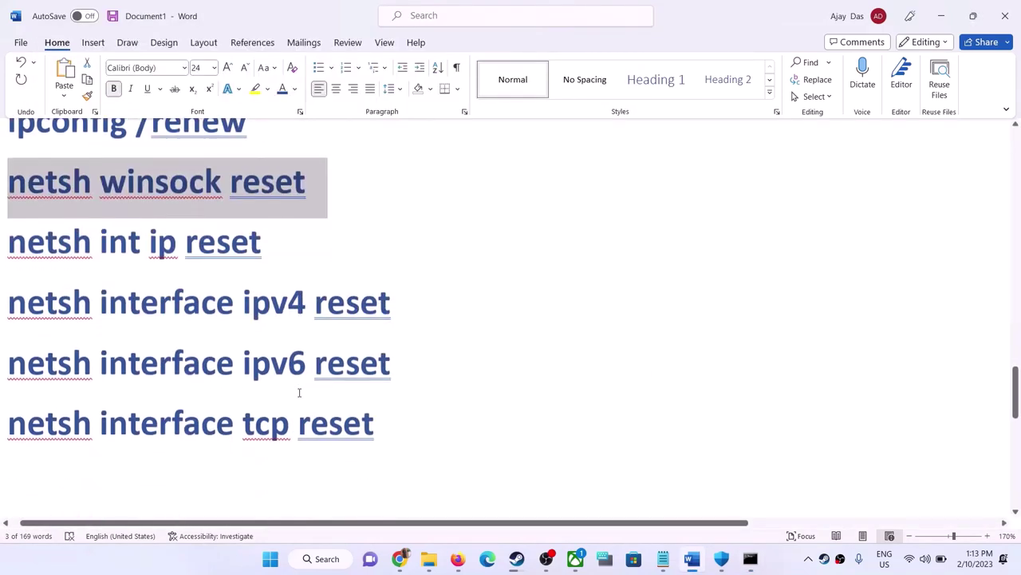
{"action": "left_click_drag", "start_coordinate": [270, 241], "coordinate": [2, 255]}
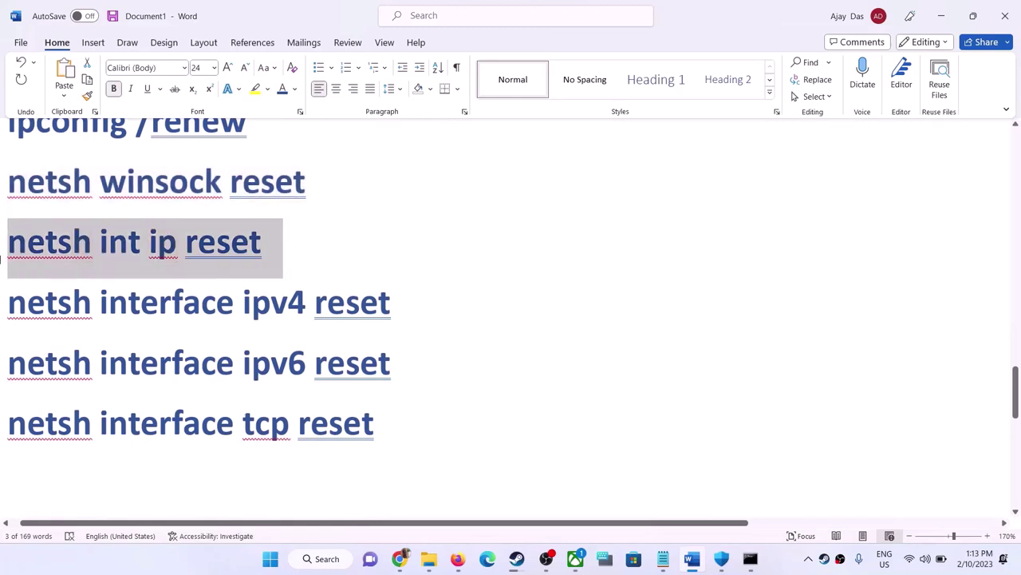
{"action": "key", "text": "ctrl+c"}
{"action": "key", "text": "alt+Tab"}
{"action": "key", "text": "ctrl+v"}
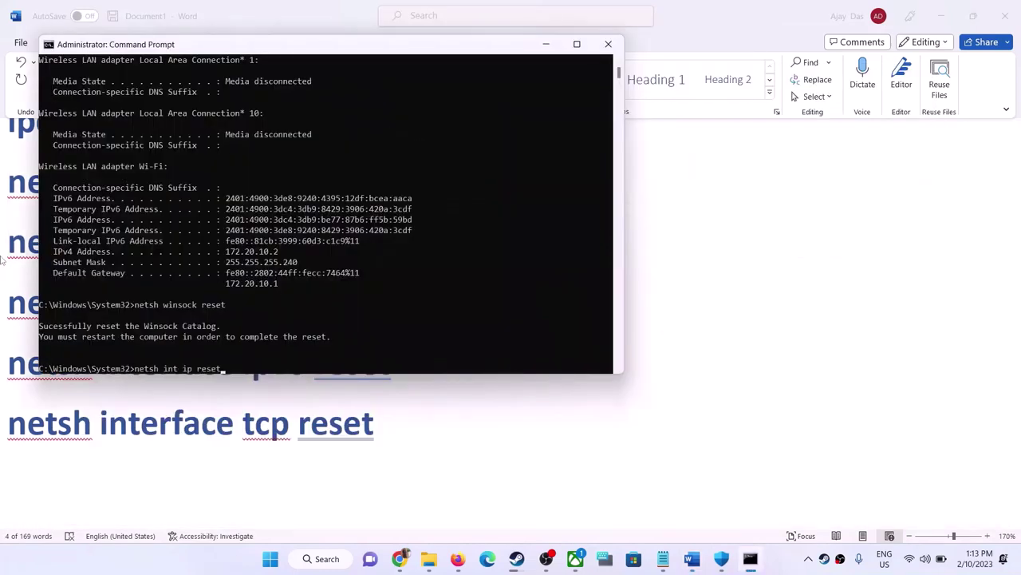
{"action": "key", "text": "Return"}
Copy netsh interface ipv4 reset from the Word notes and run it in Command Prompt.
{"action": "key", "text": "alt+Tab"}
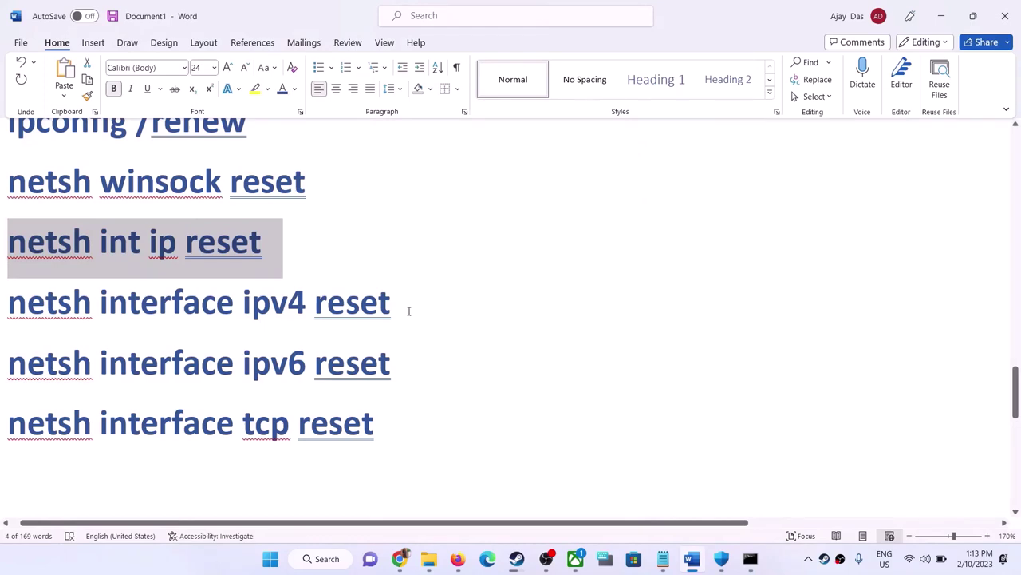
{"action": "left_click_drag", "start_coordinate": [408, 311], "coordinate": [5, 321]}
{"action": "key", "text": "ctrl+c"}
{"action": "key", "text": "alt+Tab"}
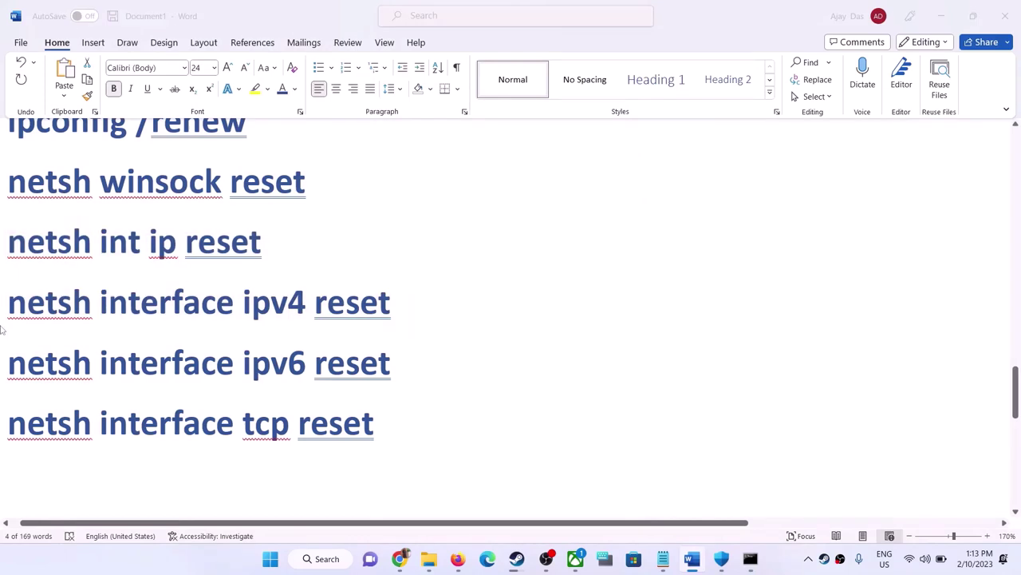
{"action": "key", "text": "ctrl+v"}
{"action": "key", "text": "Return"}
Copy netsh interface ipv6 reset from the Word notes and run it in Command Prompt.
{"action": "key", "text": "alt+Tab"}
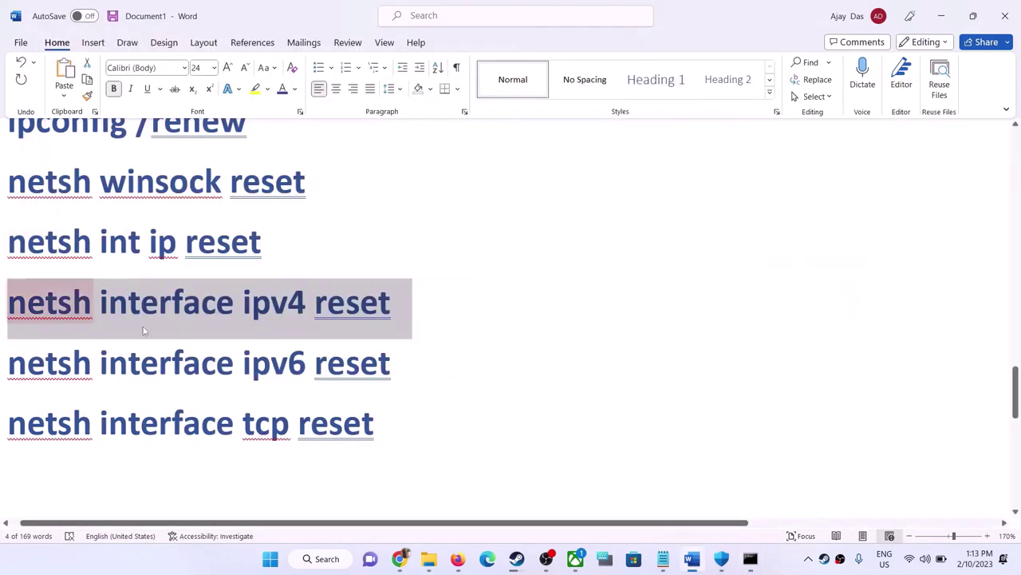
{"action": "left_click_drag", "start_coordinate": [419, 361], "coordinate": [8, 375]}
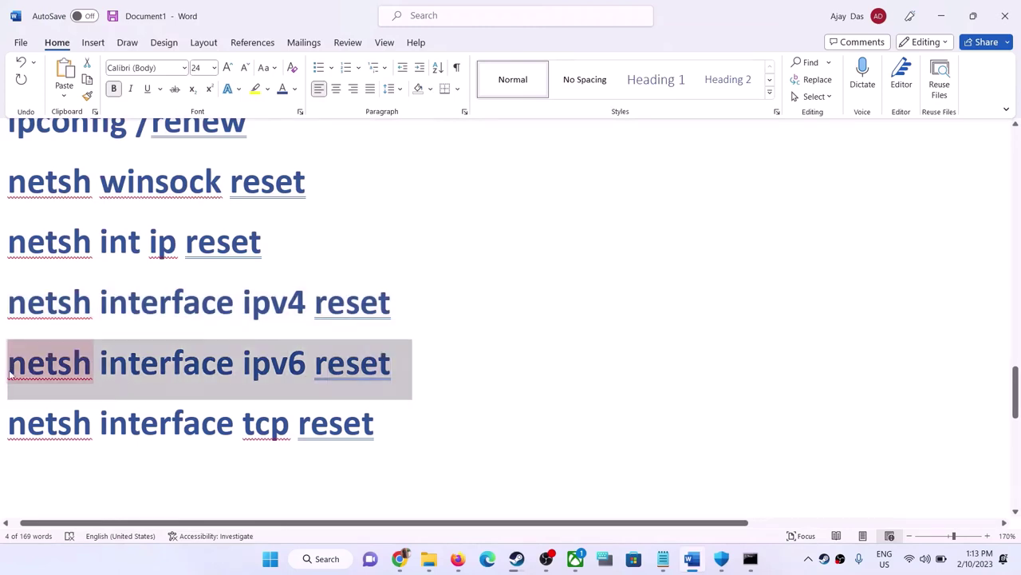
{"action": "key", "text": "ctrl+c"}
{"action": "key", "text": "alt+Tab"}
{"action": "key", "text": "ctrl+v"}
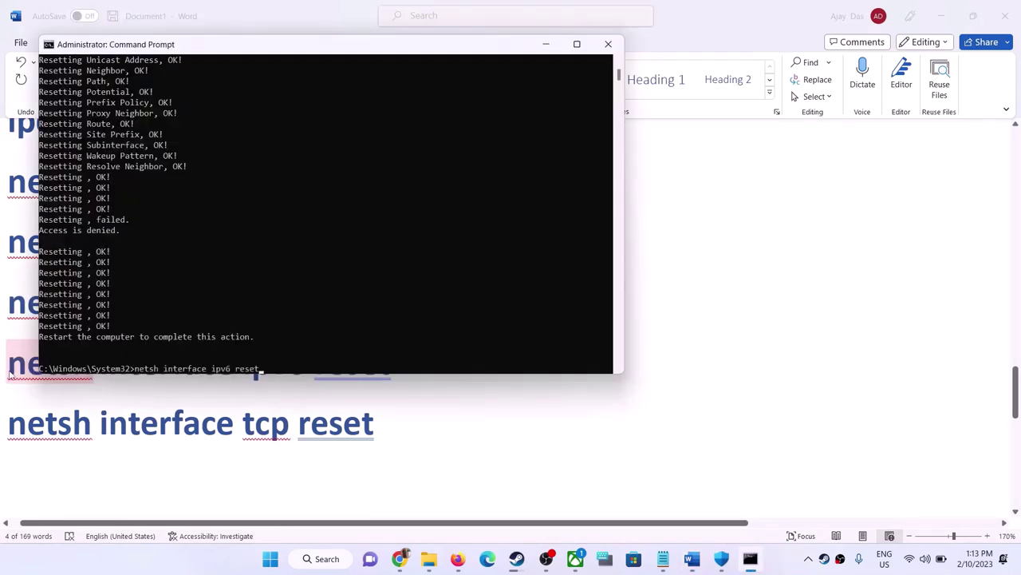
{"action": "key", "text": "Return"}
Copy netsh interface tcp reset from the Word notes, run it in Command Prompt, and close the Command Prompt window.
{"action": "key", "text": "alt+Tab"}
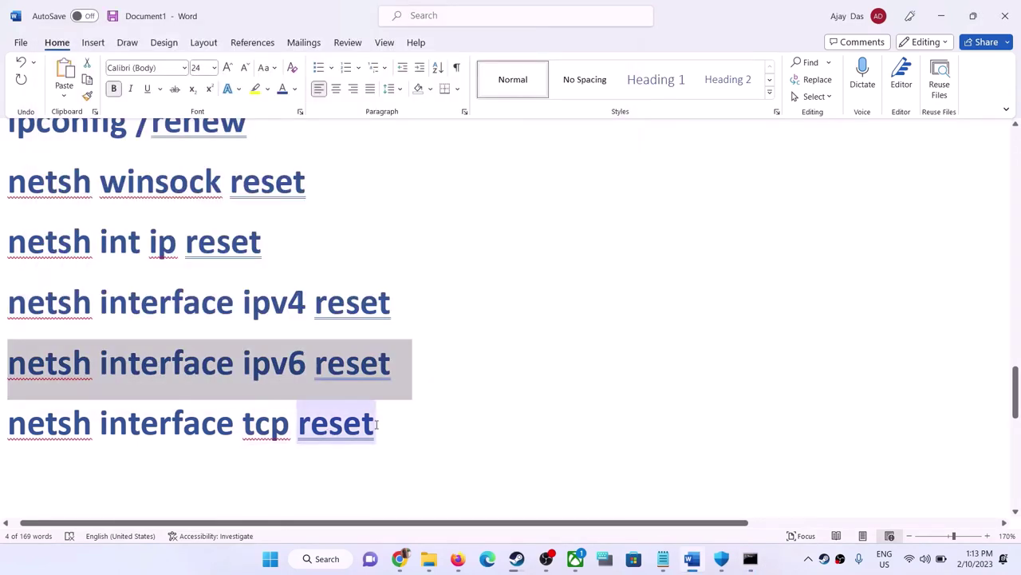
{"action": "left_click_drag", "start_coordinate": [376, 424], "coordinate": [26, 447]}
{"action": "key", "text": "ctrl+c"}
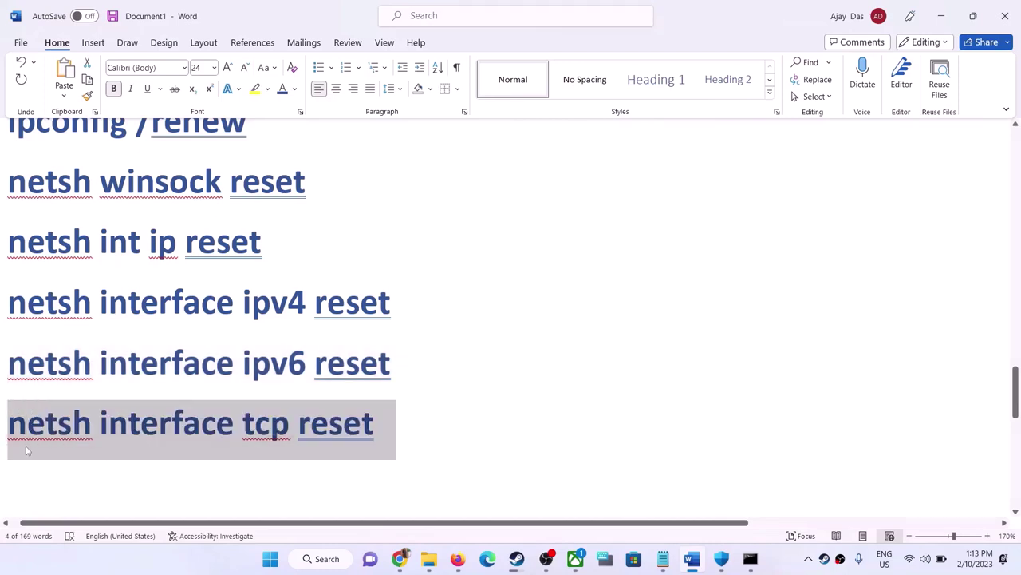
{"action": "key", "text": "alt+Tab"}
{"action": "key", "text": "ctrl+v"}
{"action": "key", "text": "Return"}
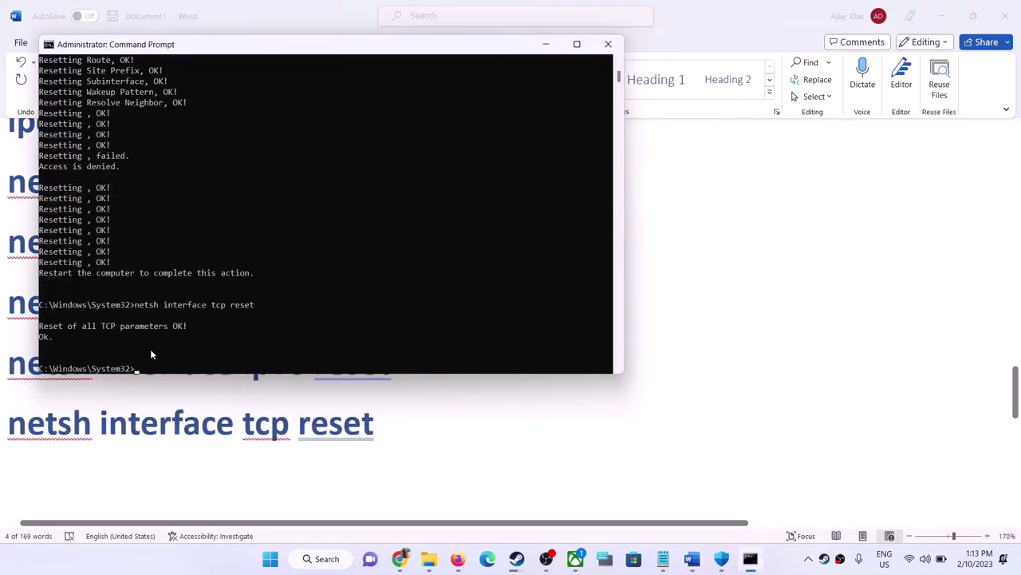
{"action": "left_click_drag", "start_coordinate": [68, 273], "coordinate": [208, 275]}
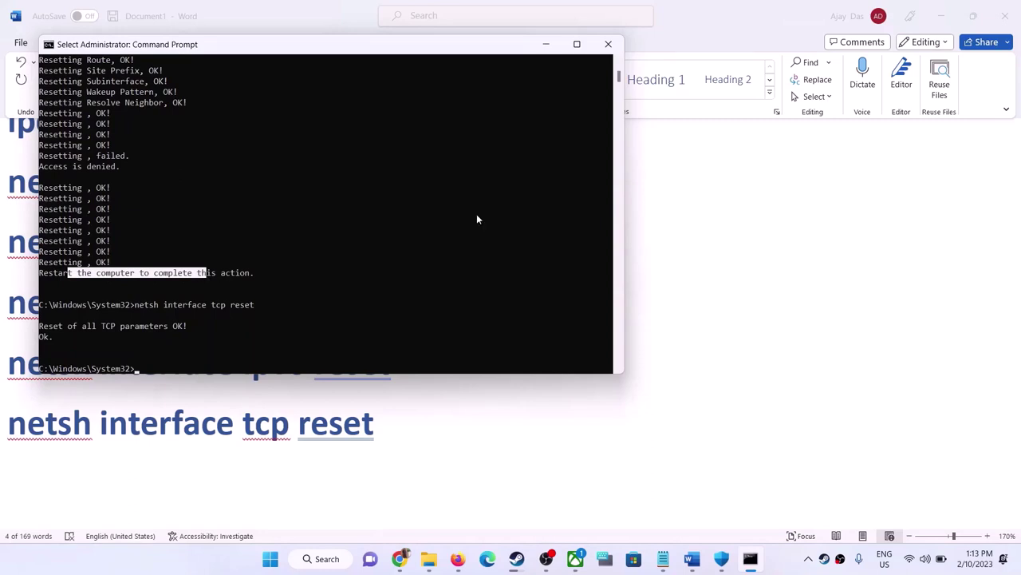
{"action": "left_click", "coordinate": [608, 44]}
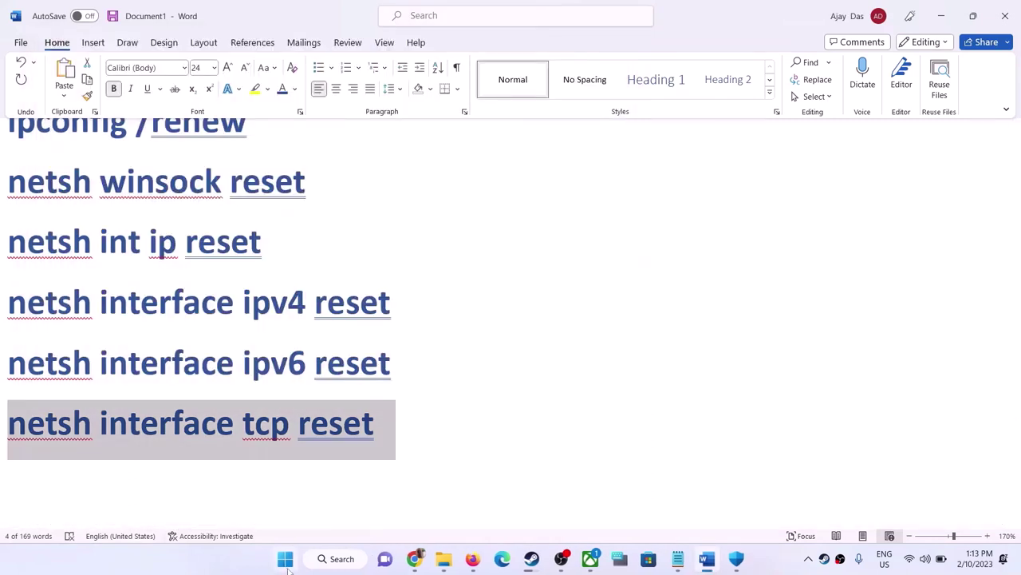
Show the computer's power options, including Restart, and dismiss them without choosing one.
{"action": "left_click", "coordinate": [285, 558]}
{"action": "left_click", "coordinate": [678, 514]}
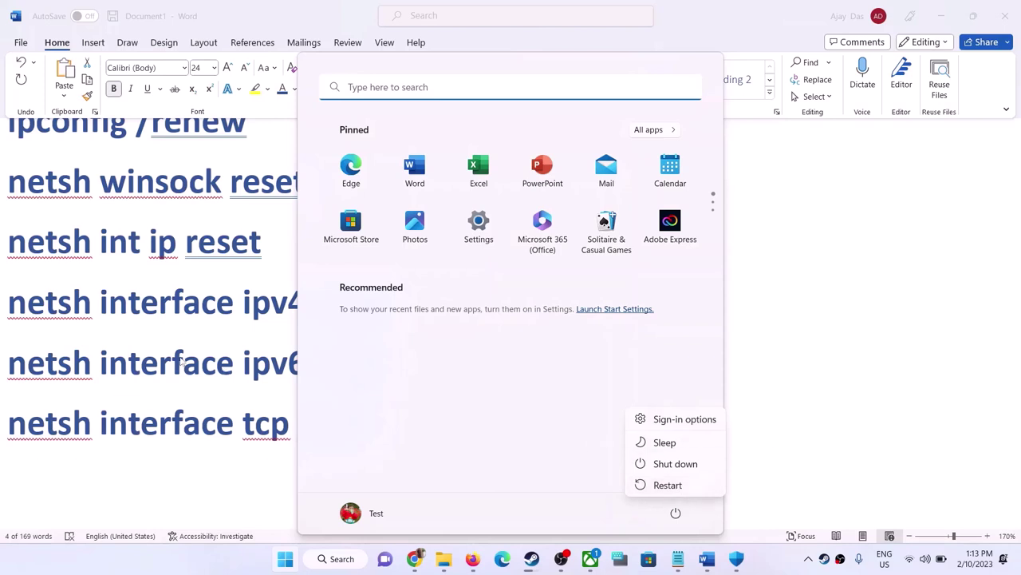
{"action": "left_click", "coordinate": [211, 356]}
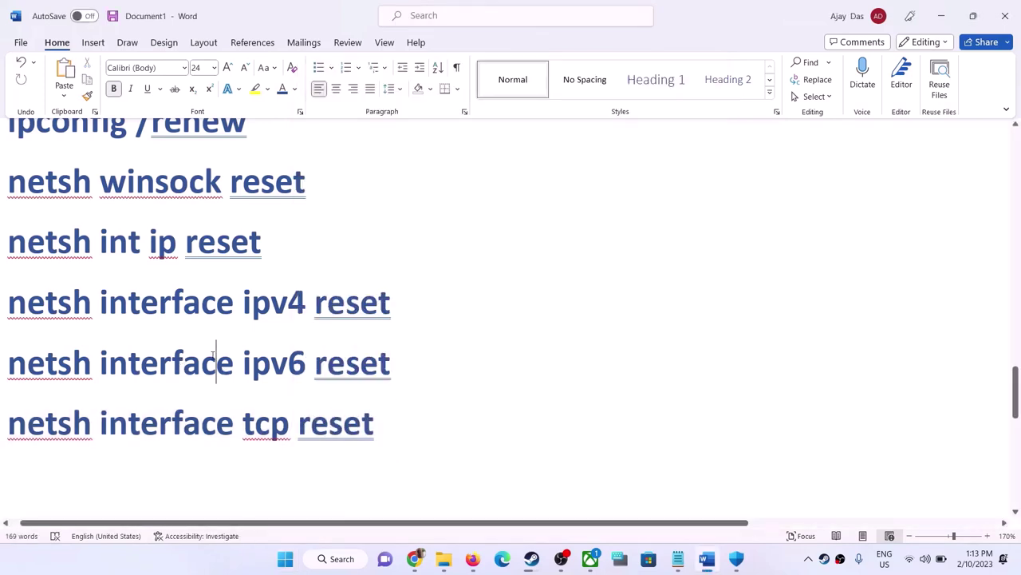
Highlight the Step 8 Network Reset instruction and its WIFI password reminder in the Word notes.
{"action": "scroll", "coordinate": [213, 356], "scroll_direction": "down", "scroll_amount": 3}
{"action": "scroll", "coordinate": [137, 399], "scroll_direction": "up", "scroll_amount": 1}
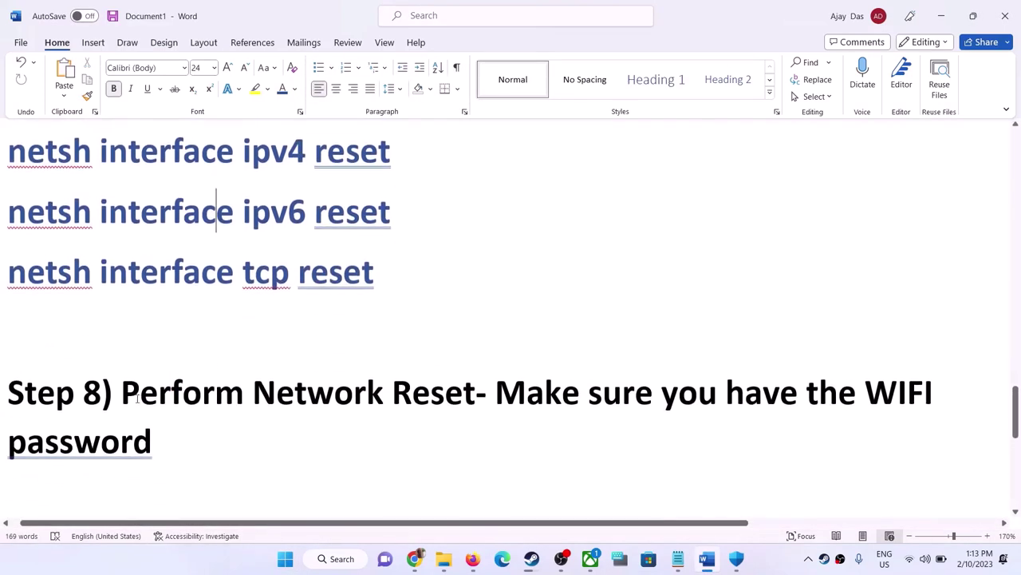
{"action": "left_click_drag", "start_coordinate": [121, 392], "coordinate": [156, 449]}
{"action": "left_click", "coordinate": [526, 414]}
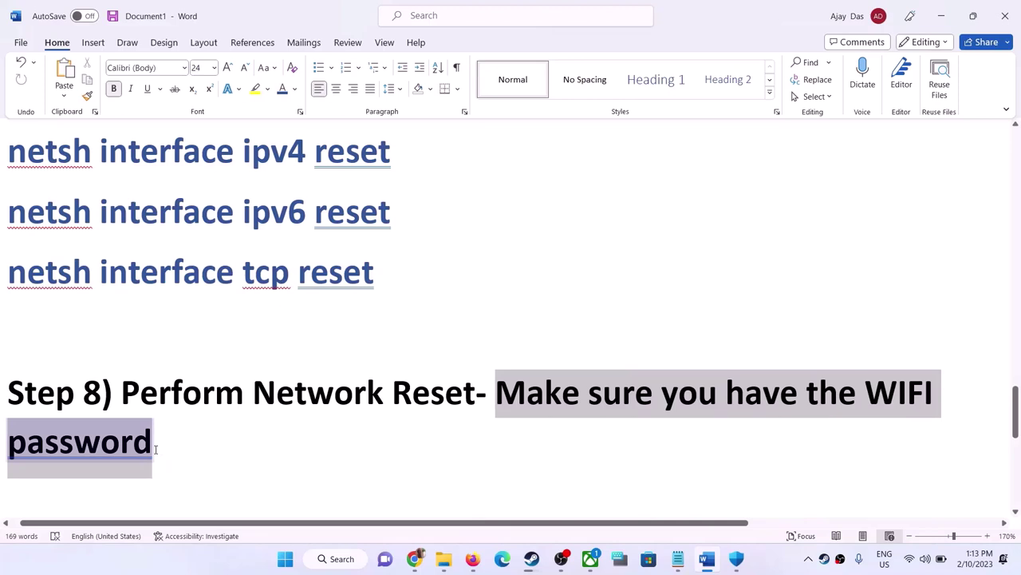
{"action": "left_click", "coordinate": [184, 391]}
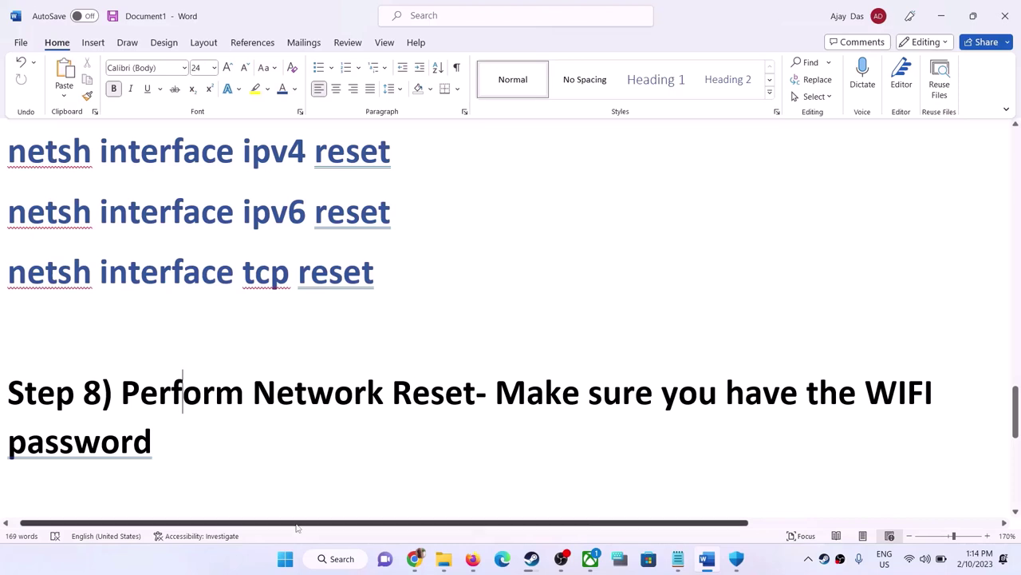
Open Network reset under the advanced network settings in Windows Settings, request a reset, and decline the confirmation.
{"action": "key", "text": "super+i"}
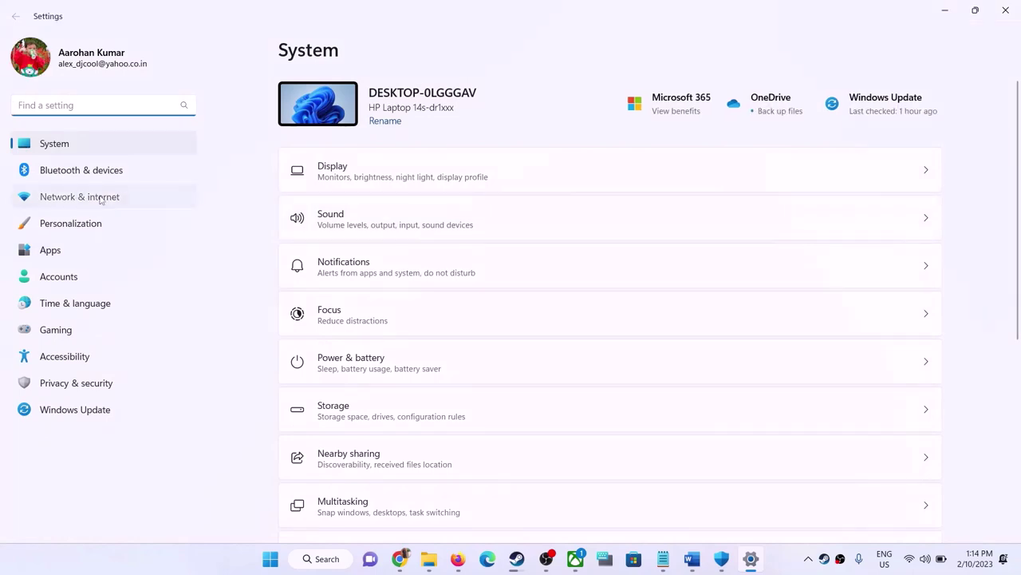
{"action": "left_click", "coordinate": [102, 199]}
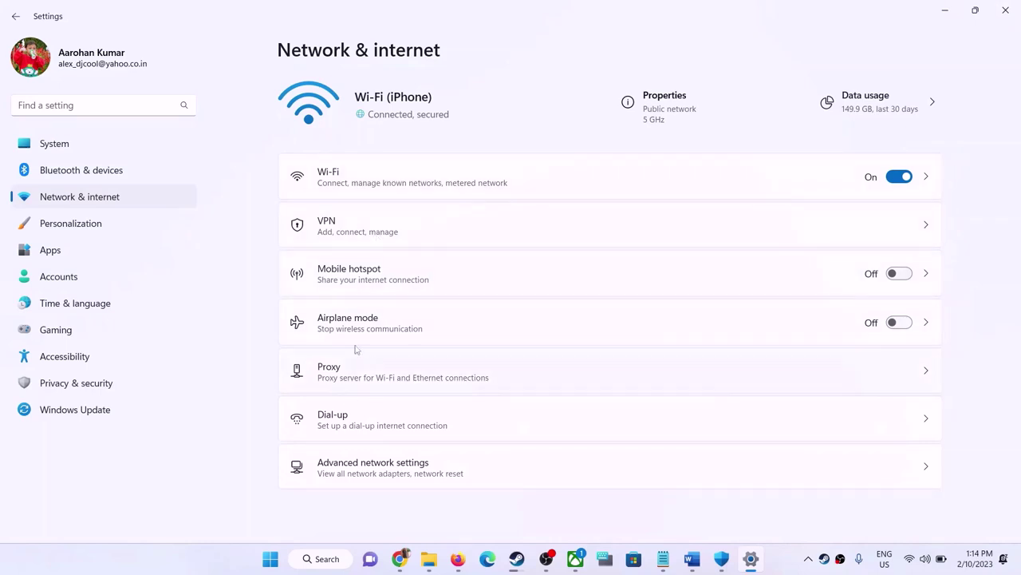
{"action": "left_click", "coordinate": [390, 473]}
{"action": "scroll", "coordinate": [416, 415], "scroll_direction": "down", "scroll_amount": 1}
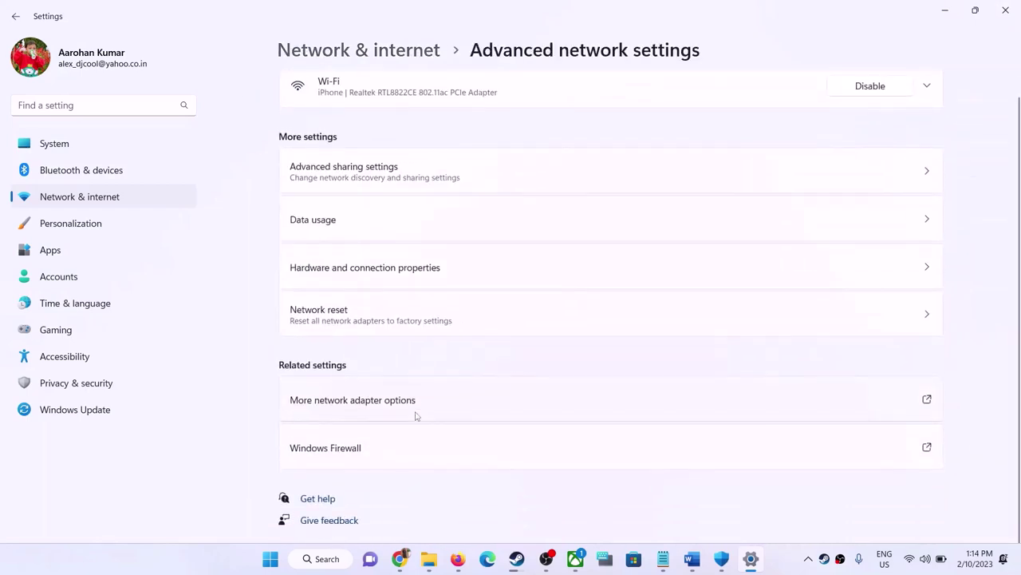
{"action": "left_click", "coordinate": [338, 316]}
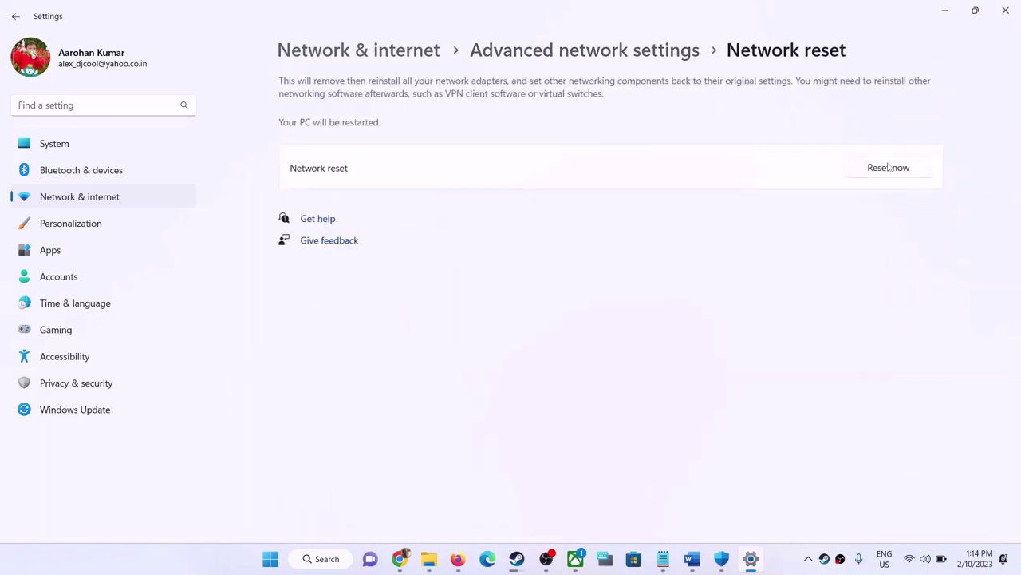
{"action": "left_click", "coordinate": [889, 168]}
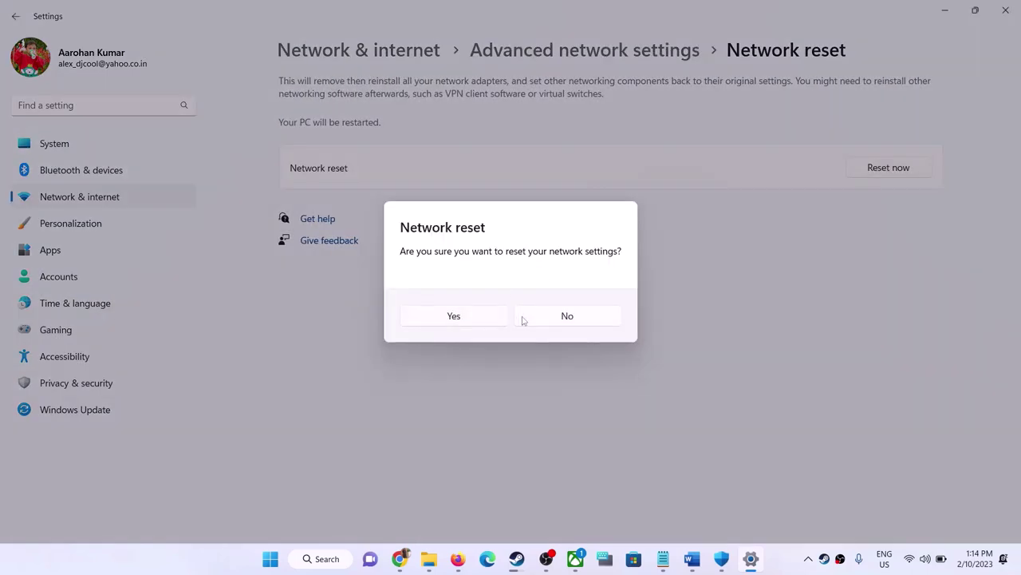
{"action": "left_click", "coordinate": [549, 323]}
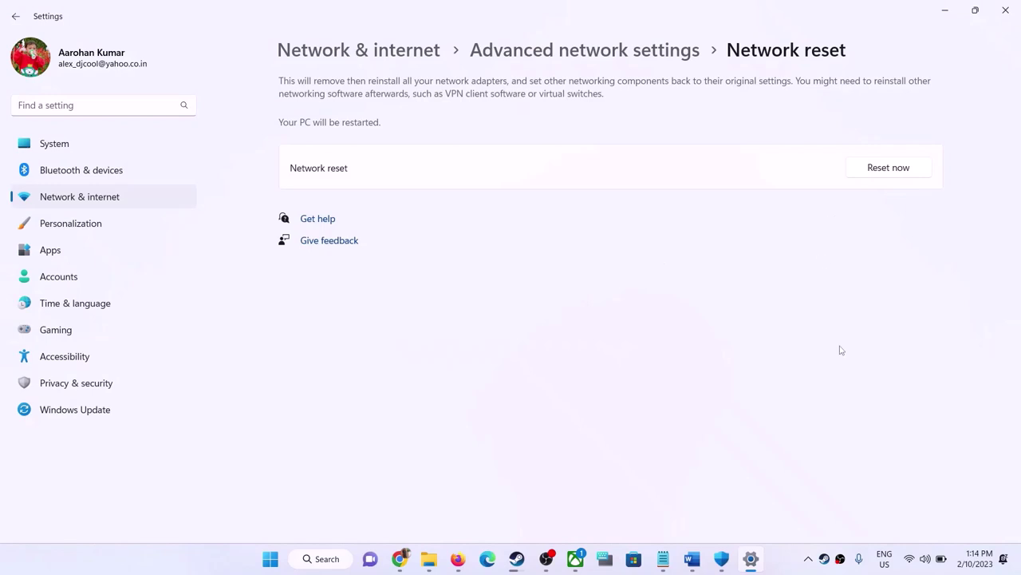
View the list of available Wi-Fi networks and close the Settings window.
{"action": "left_click", "coordinate": [907, 555]}
{"action": "left_click", "coordinate": [839, 242]}
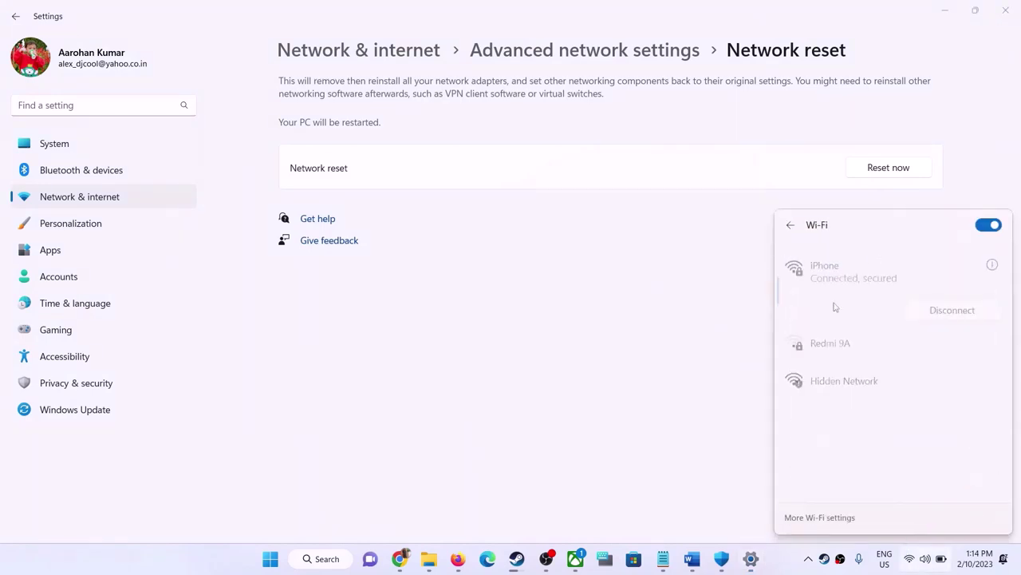
{"action": "left_click", "coordinate": [716, 331]}
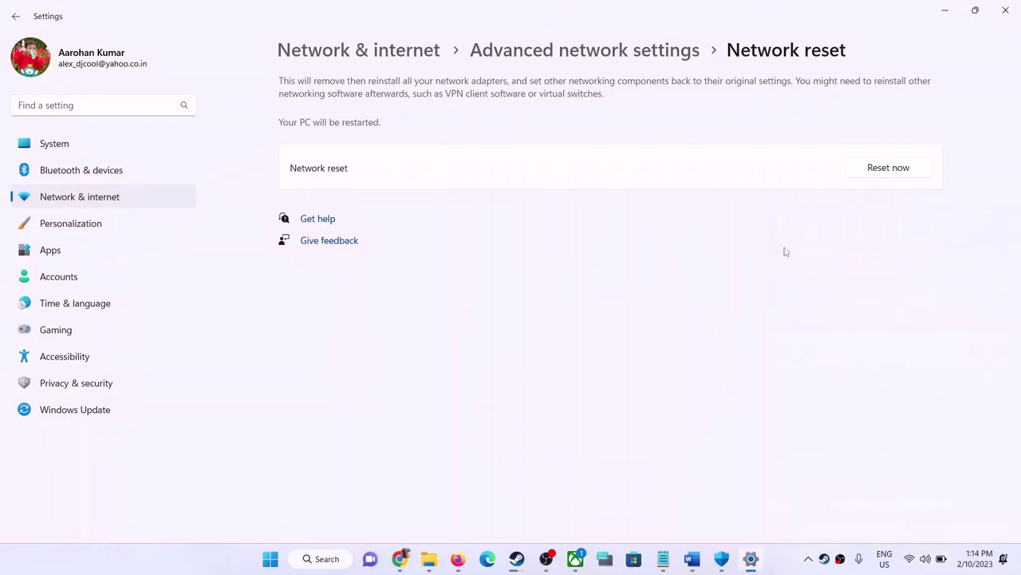
{"action": "left_click", "coordinate": [1006, 9]}
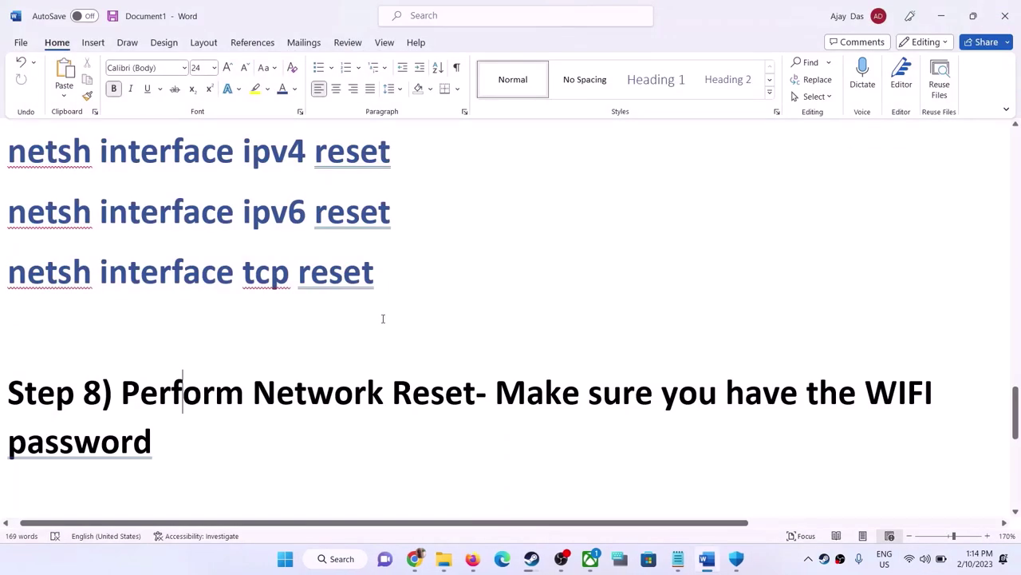
Highlight Step 9, Switch to a different network, in the notes and show the Wi-Fi networks available for switching.
{"action": "scroll", "coordinate": [382, 318], "scroll_direction": "down", "scroll_amount": 3}
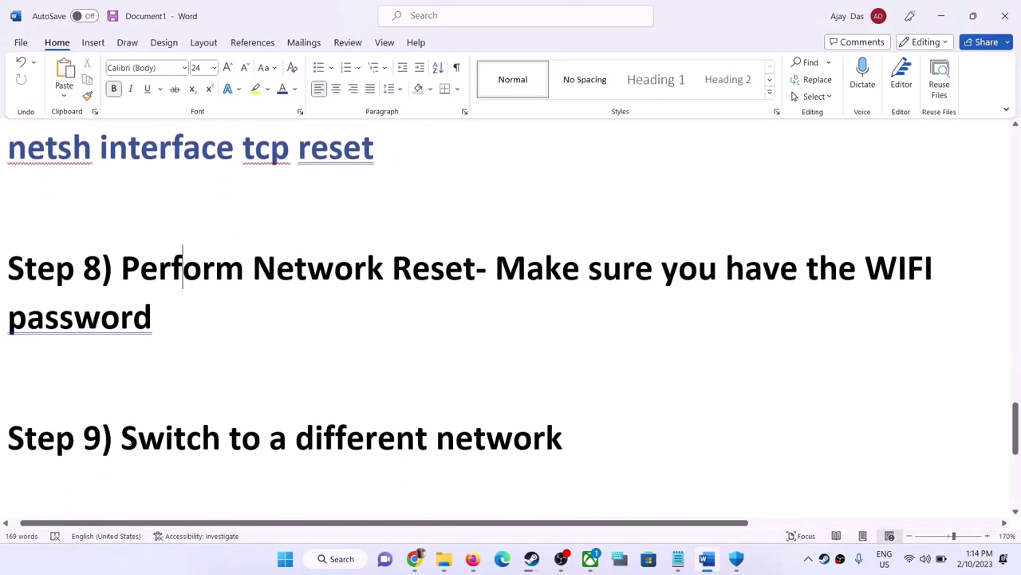
{"action": "left_click_drag", "start_coordinate": [122, 441], "coordinate": [526, 440]}
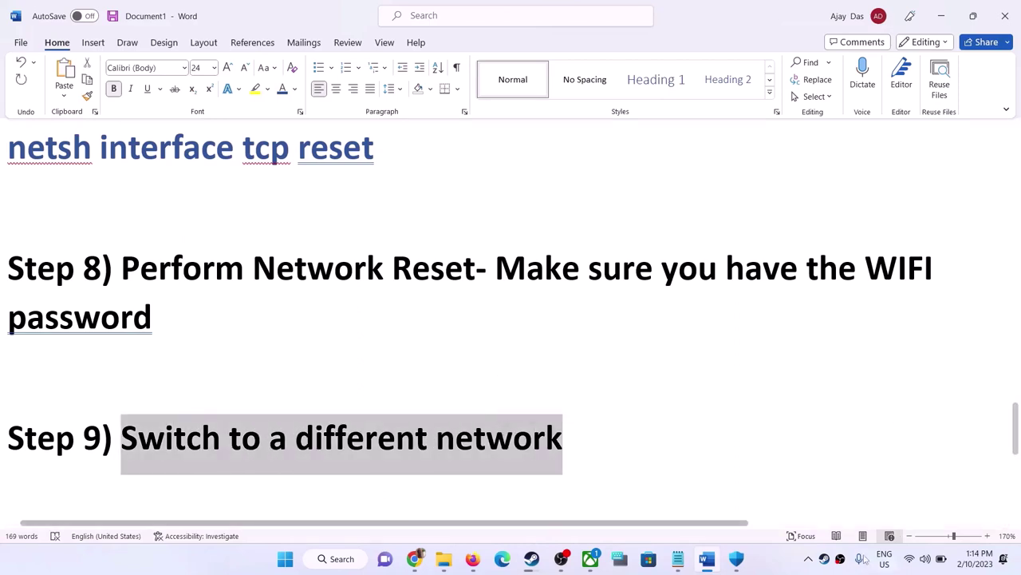
{"action": "left_click", "coordinate": [911, 559]}
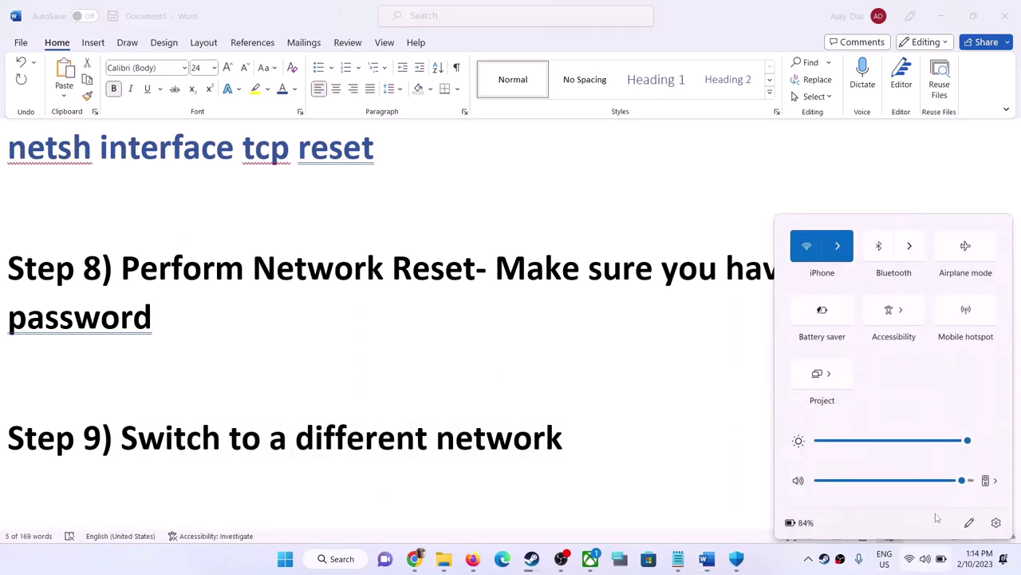
{"action": "left_click", "coordinate": [838, 241]}
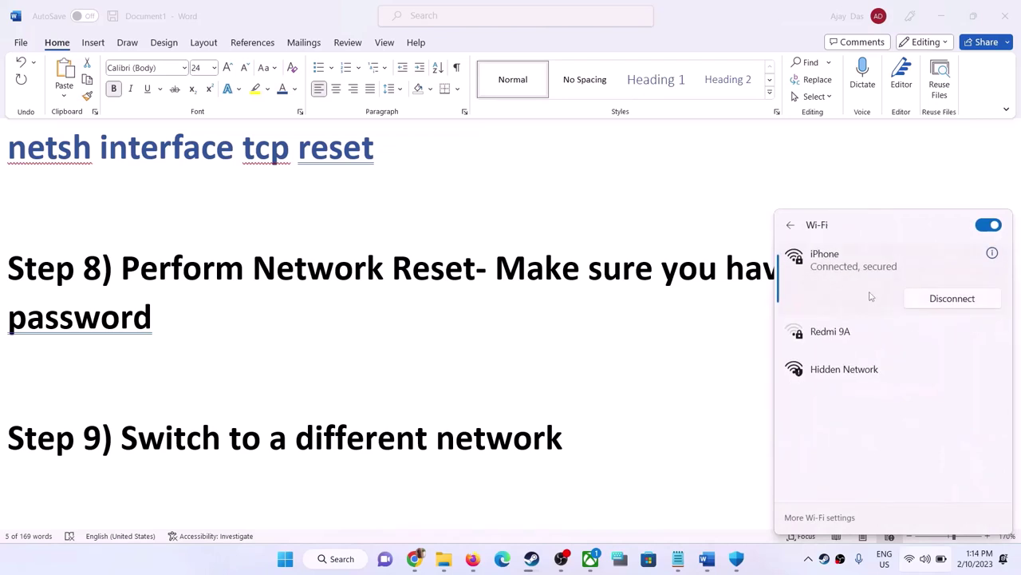
{"action": "left_click", "coordinate": [497, 399]}
Highlight Step 10, Use Ethernet connection, in the Word notes.
{"action": "scroll", "coordinate": [498, 398], "scroll_direction": "down", "scroll_amount": 3}
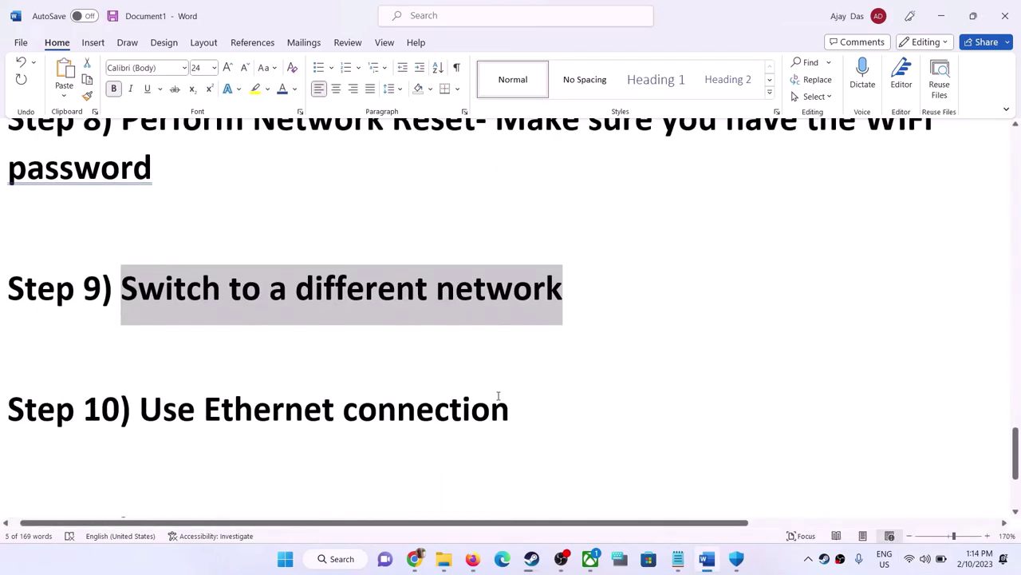
{"action": "scroll", "coordinate": [498, 396], "scroll_direction": "up", "scroll_amount": 2}
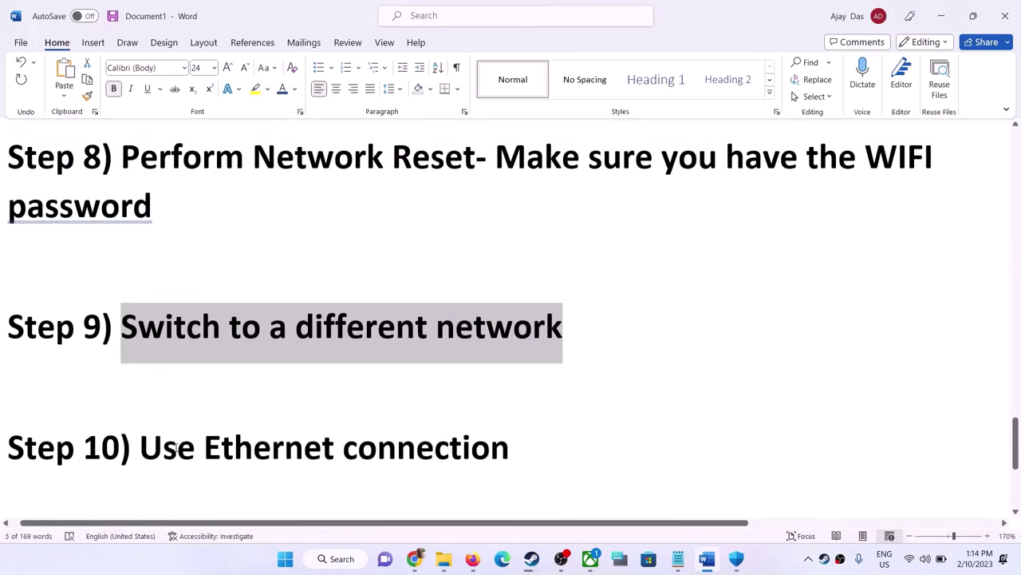
{"action": "left_click_drag", "start_coordinate": [176, 446], "coordinate": [357, 439]}
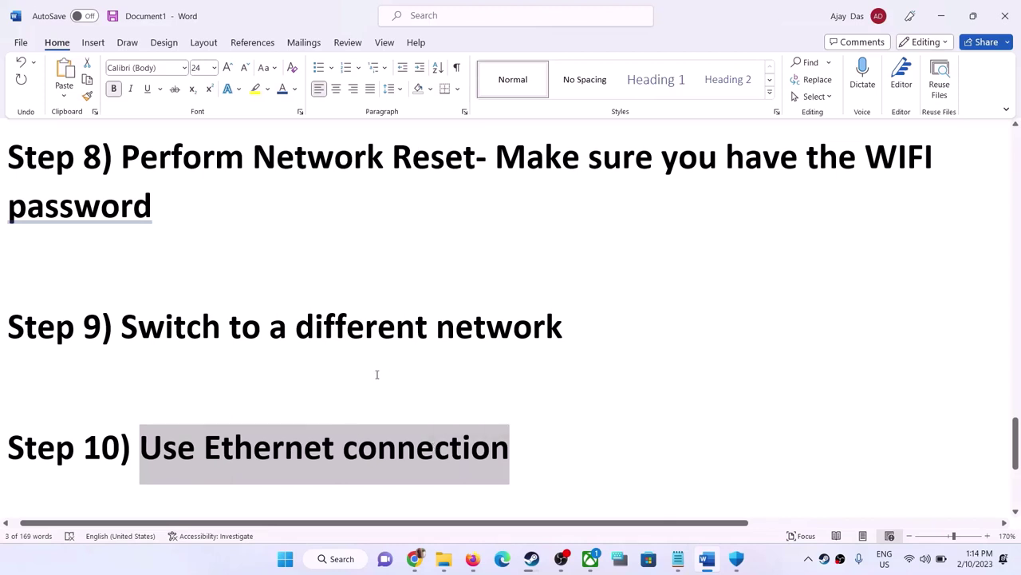
{"action": "scroll", "coordinate": [333, 374], "scroll_direction": "down", "scroll_amount": 1}
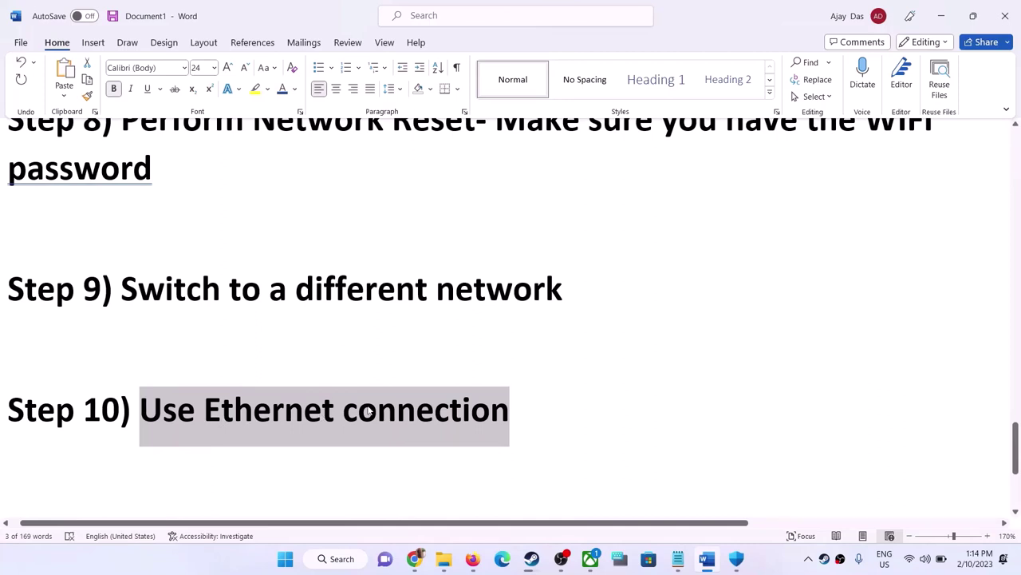
Highlight Step 11, Update Windows, in the notes and check for updates in Windows Settings.
{"action": "scroll", "coordinate": [369, 412], "scroll_direction": "down", "scroll_amount": 3}
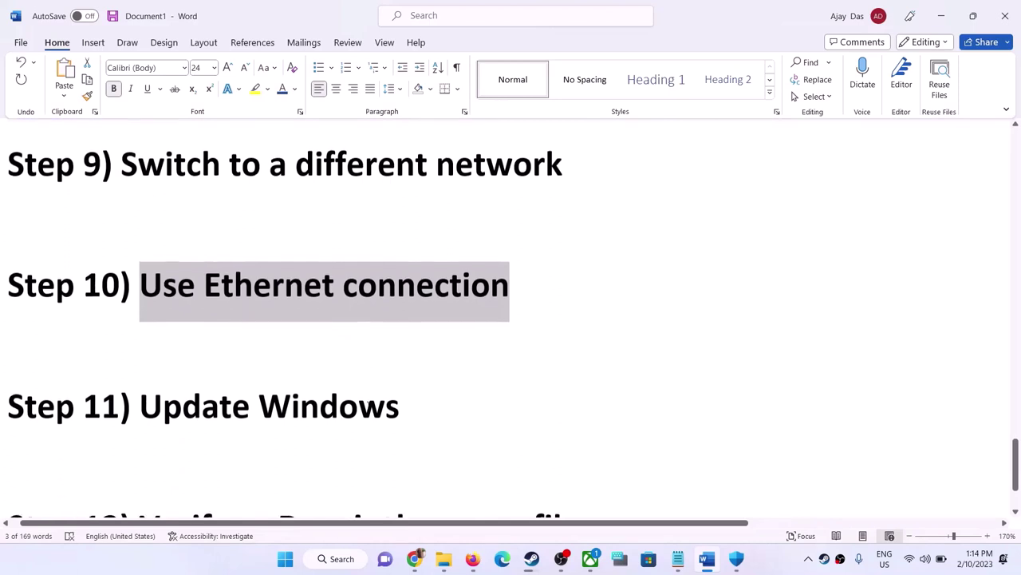
{"action": "left_click_drag", "start_coordinate": [140, 407], "coordinate": [399, 407]}
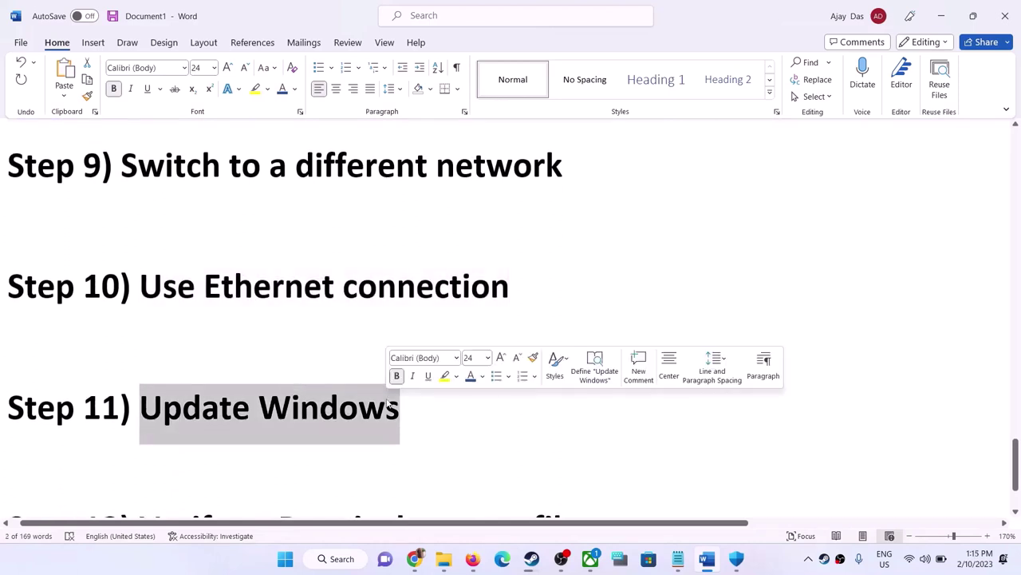
{"action": "key", "text": "super+i"}
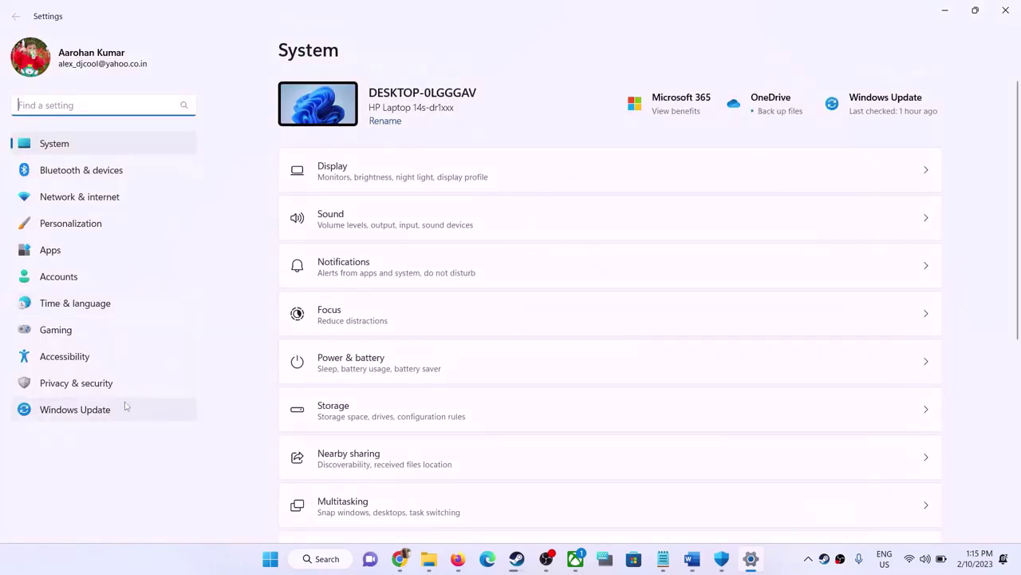
{"action": "left_click", "coordinate": [75, 409]}
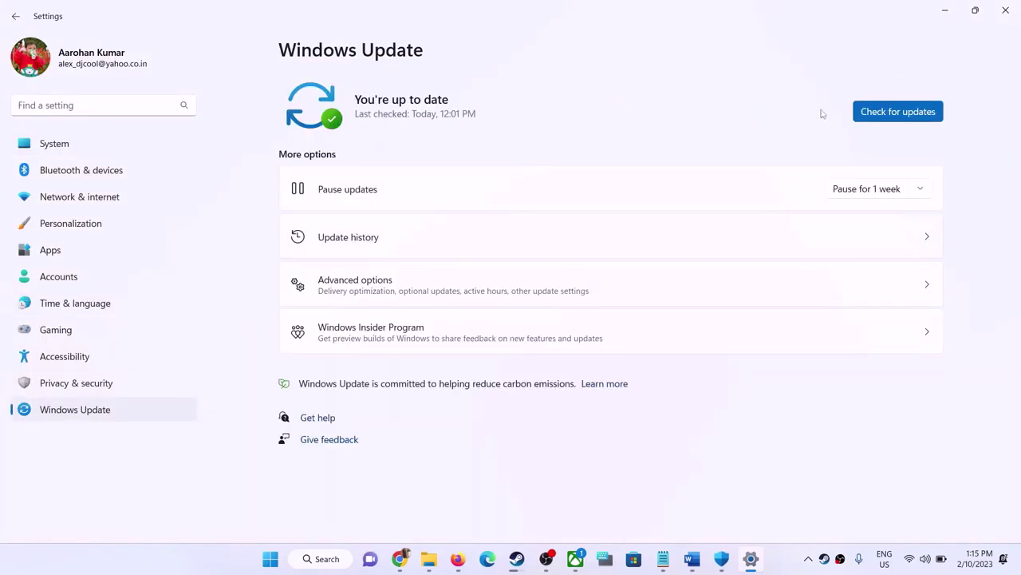
{"action": "left_click", "coordinate": [898, 116]}
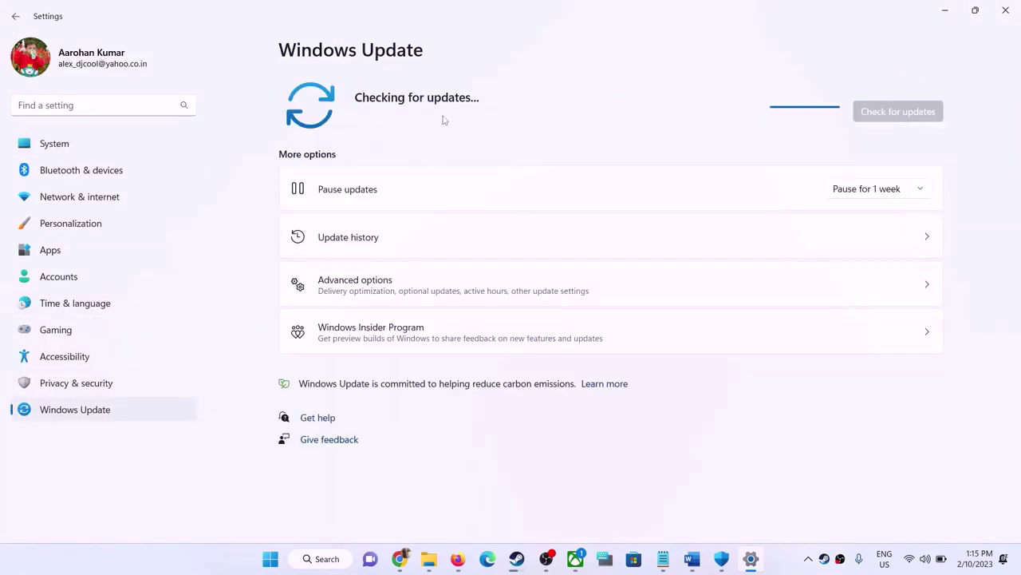
Minimize Windows Settings and highlight Step 12, Verify or Repair the game files, in the Word notes.
{"action": "left_click", "coordinate": [945, 10]}
{"action": "scroll", "coordinate": [228, 393], "scroll_direction": "down", "scroll_amount": 1}
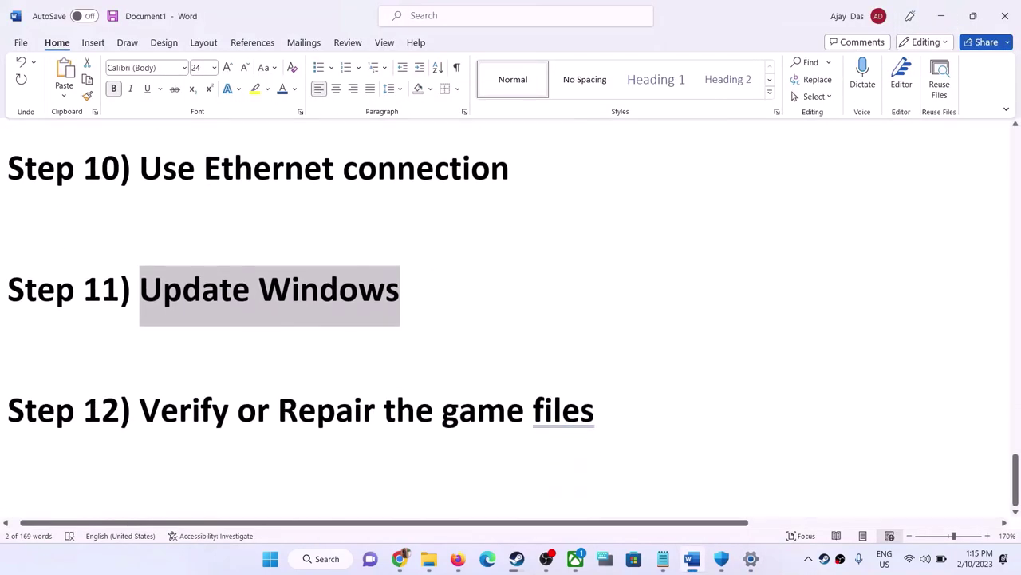
{"action": "left_click_drag", "start_coordinate": [151, 419], "coordinate": [470, 388]}
{"action": "left_click", "coordinate": [507, 411]}
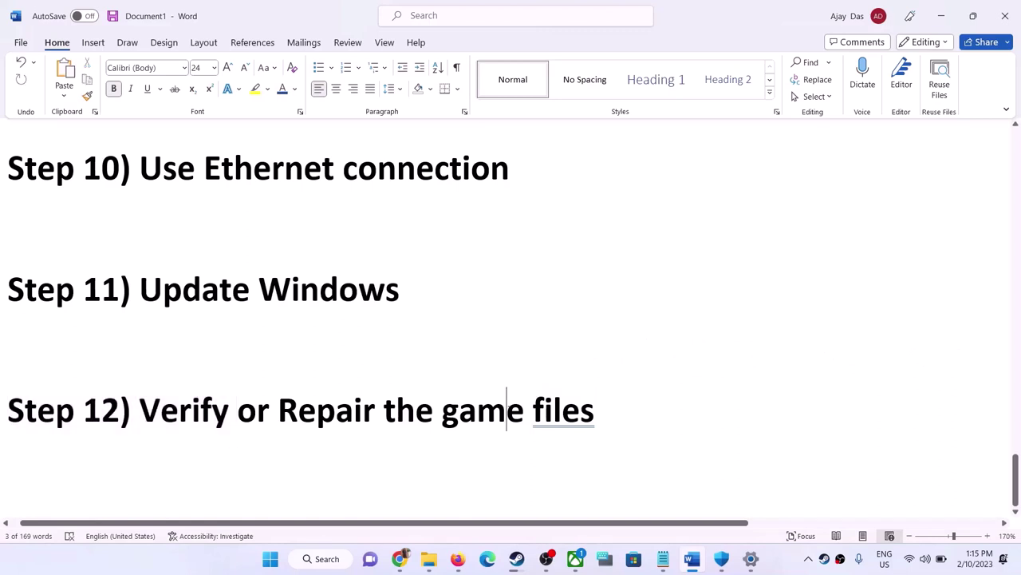
Switch to the Xbox app, view Hello Neighbor 2's file management options including Verify and Repair, and close the dialog.
{"action": "left_click", "coordinate": [573, 563]}
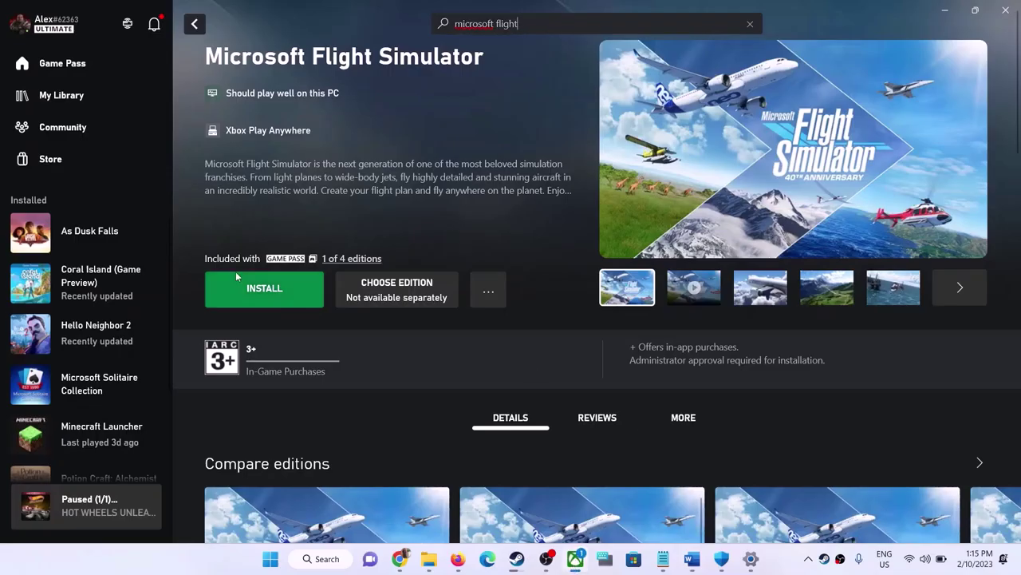
{"action": "right_click", "coordinate": [102, 329]}
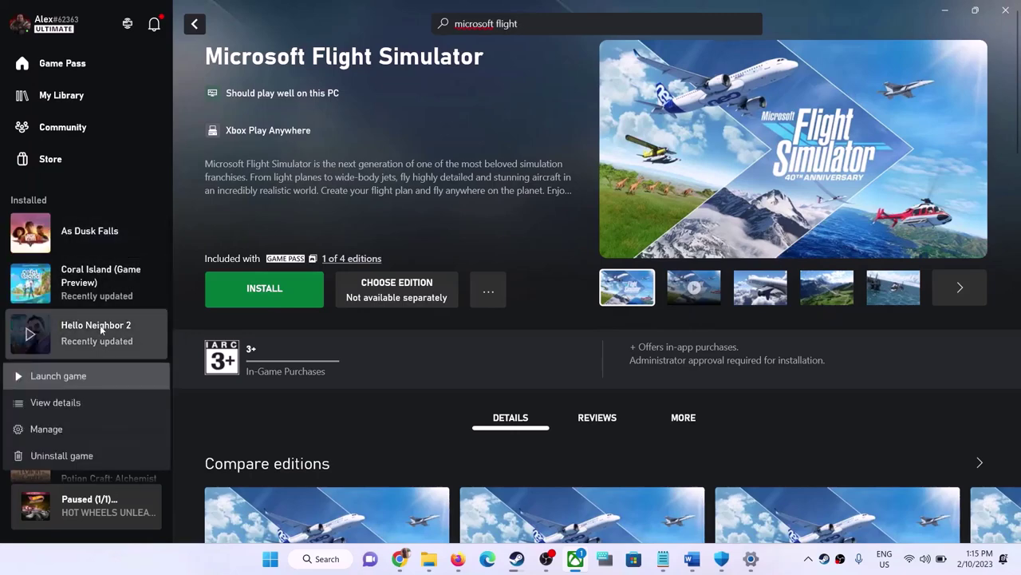
{"action": "left_click", "coordinate": [59, 434]}
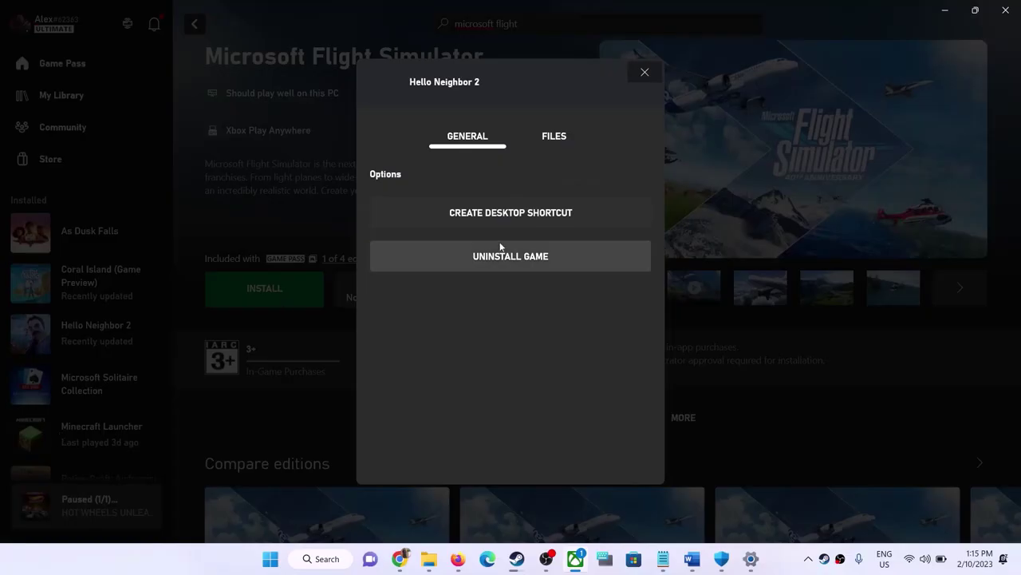
{"action": "left_click", "coordinate": [556, 135]}
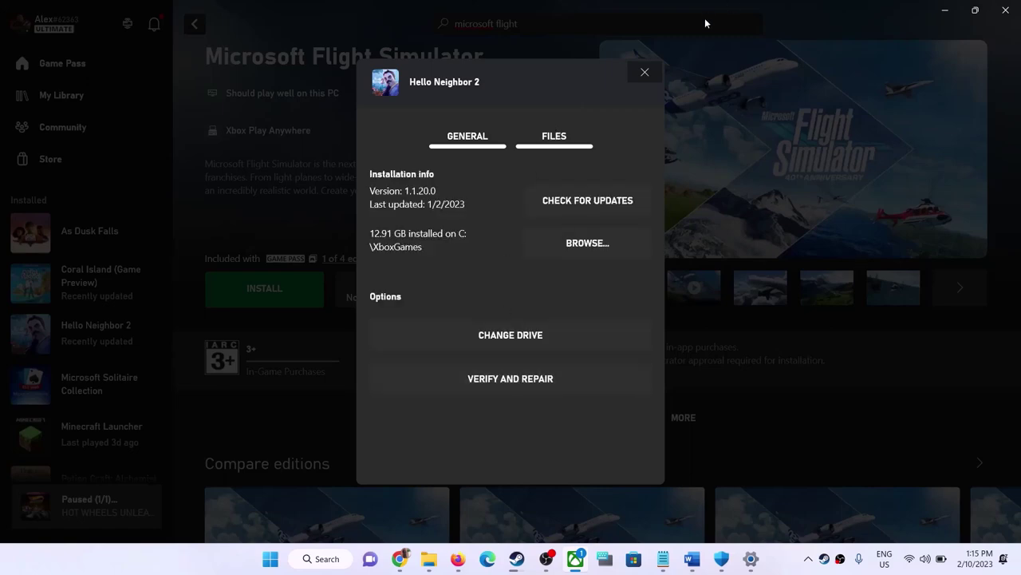
{"action": "left_click", "coordinate": [645, 73]}
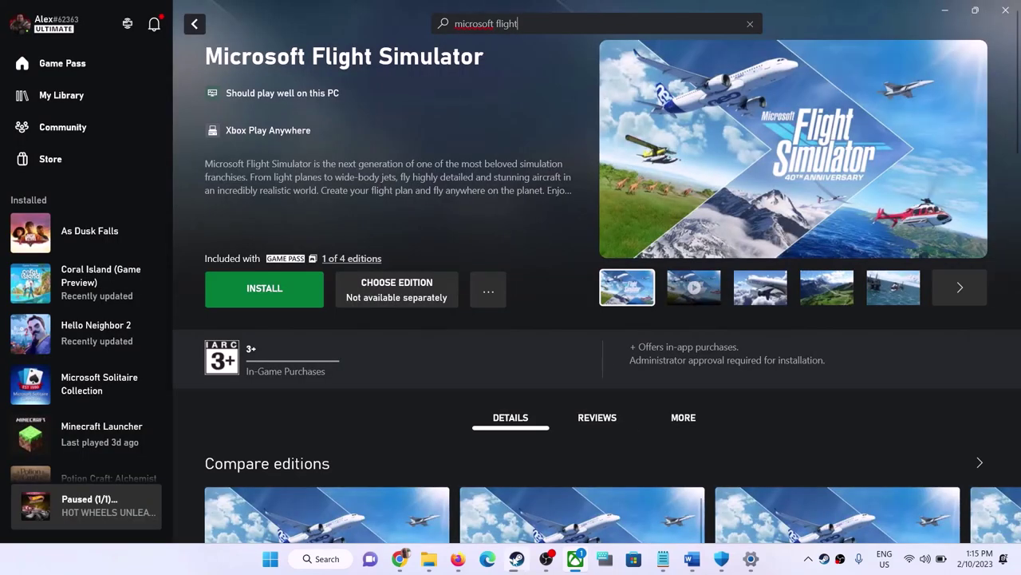
Switch to Steam, view the Local Files properties of Fall Guys with the file integrity option, and close the properties.
{"action": "left_click", "coordinate": [517, 559]}
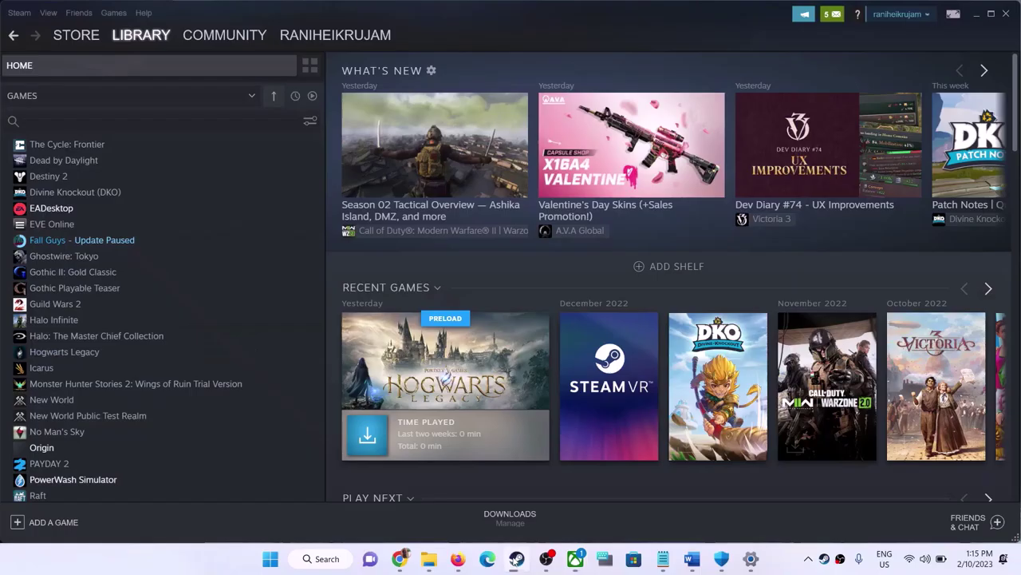
{"action": "right_click", "coordinate": [87, 243]}
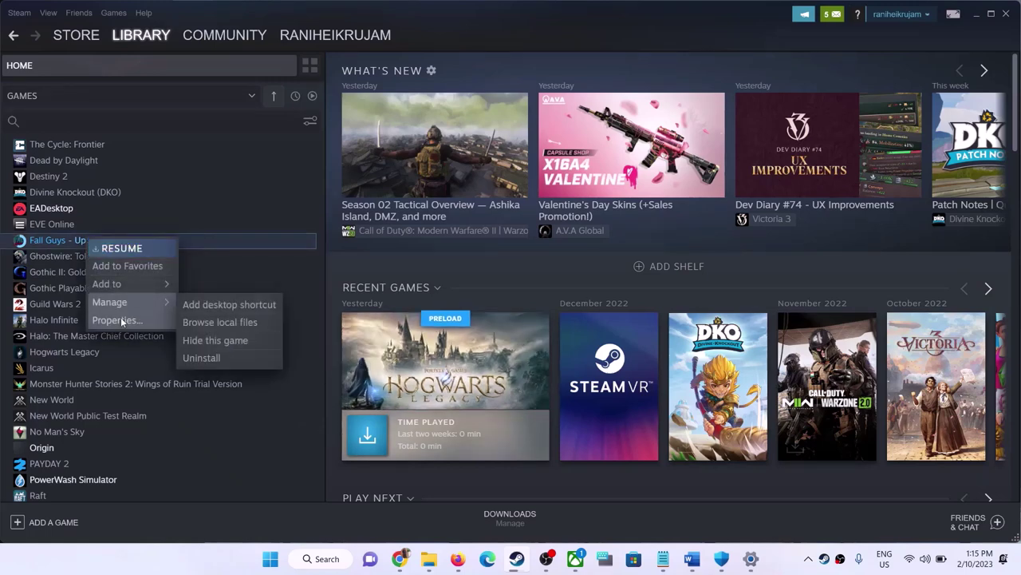
{"action": "left_click", "coordinate": [542, 301]}
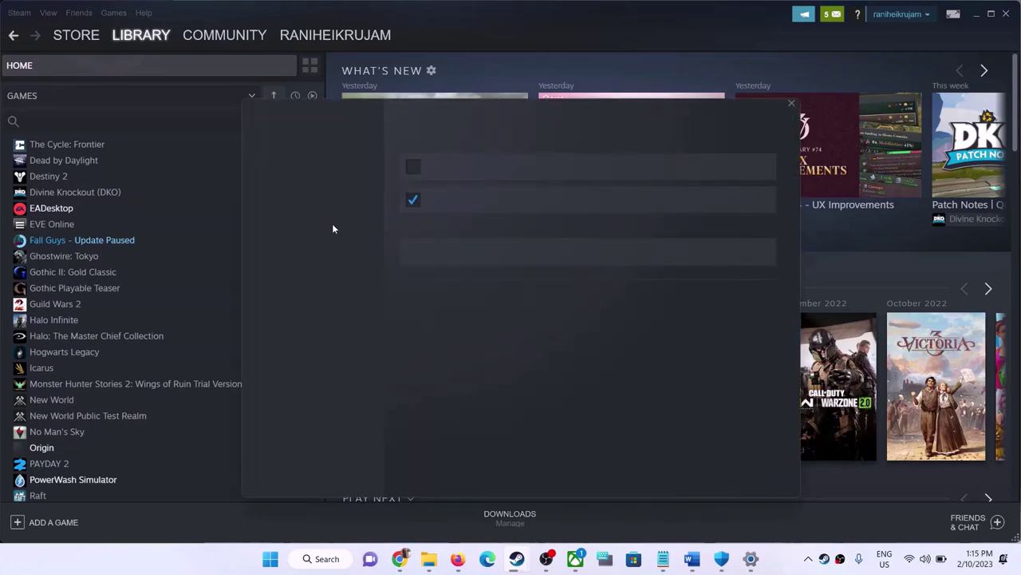
{"action": "left_click", "coordinate": [295, 199]}
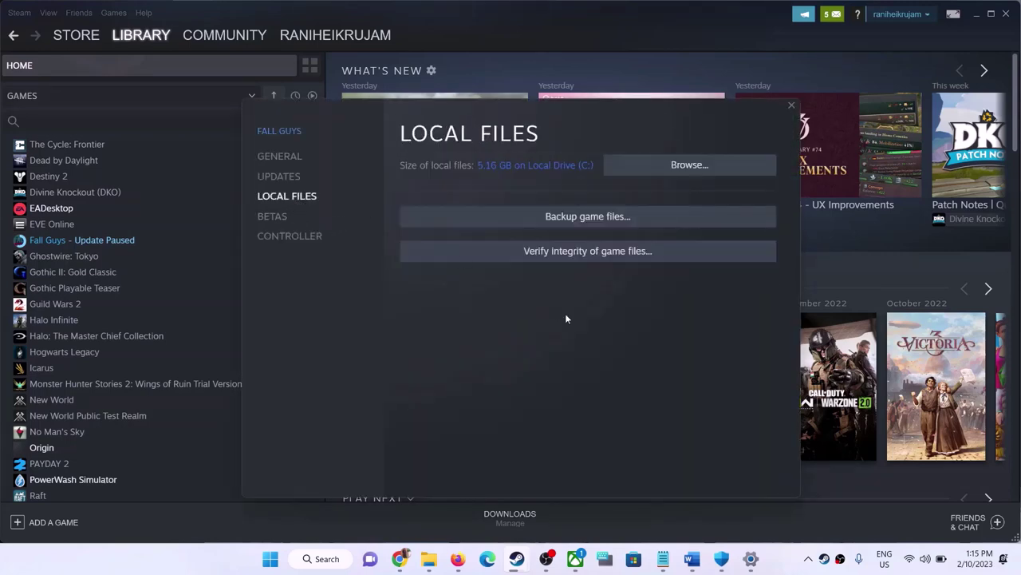
{"action": "left_click", "coordinate": [793, 106]}
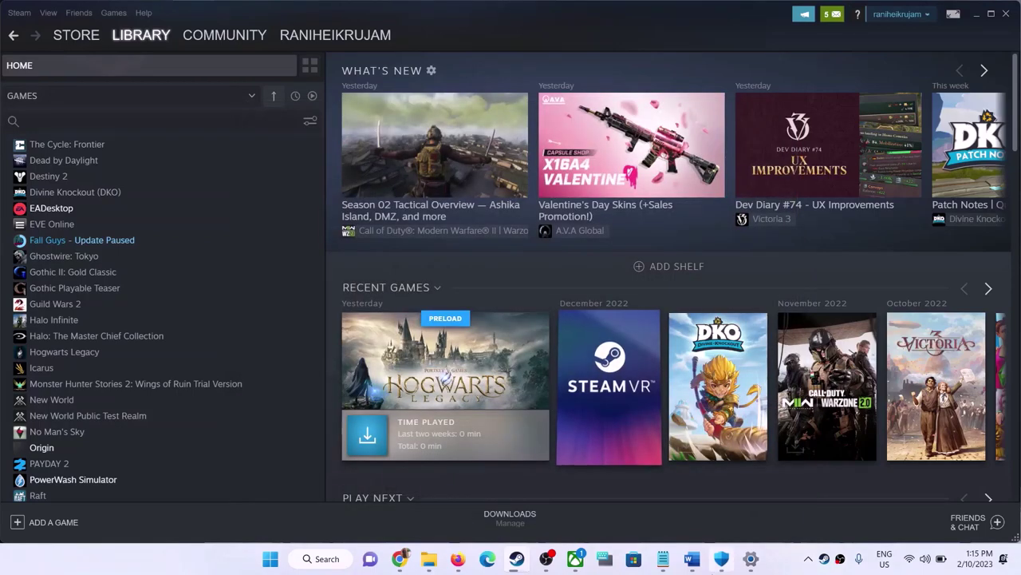
Show the Word notes on the supplied credentials error and return to The Texas Chain Saw Massacre's library page in Steam.
{"action": "left_click", "coordinate": [754, 563]}
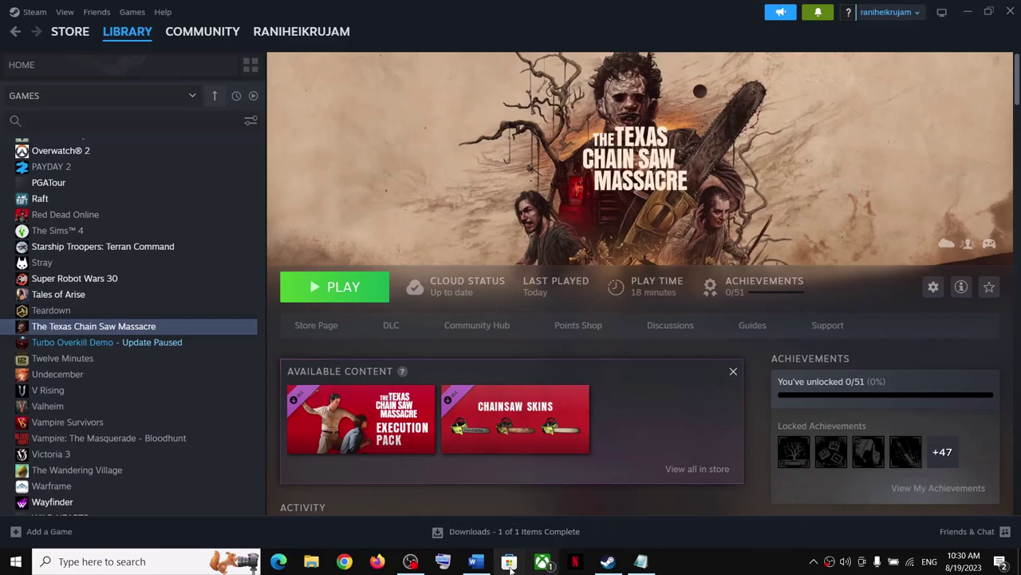
{"action": "left_click", "coordinate": [476, 561]}
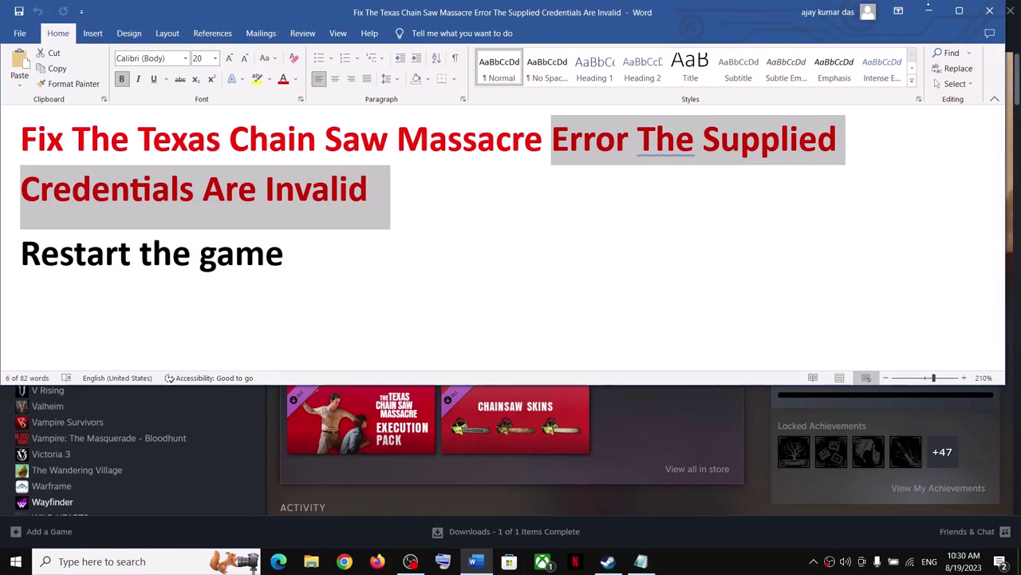
{"action": "left_click", "coordinate": [607, 561]}
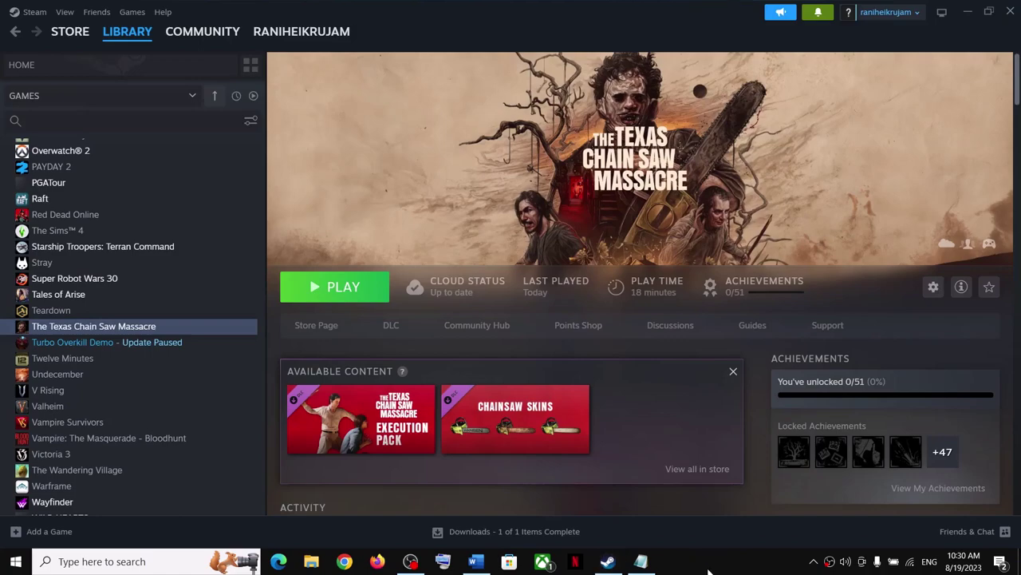